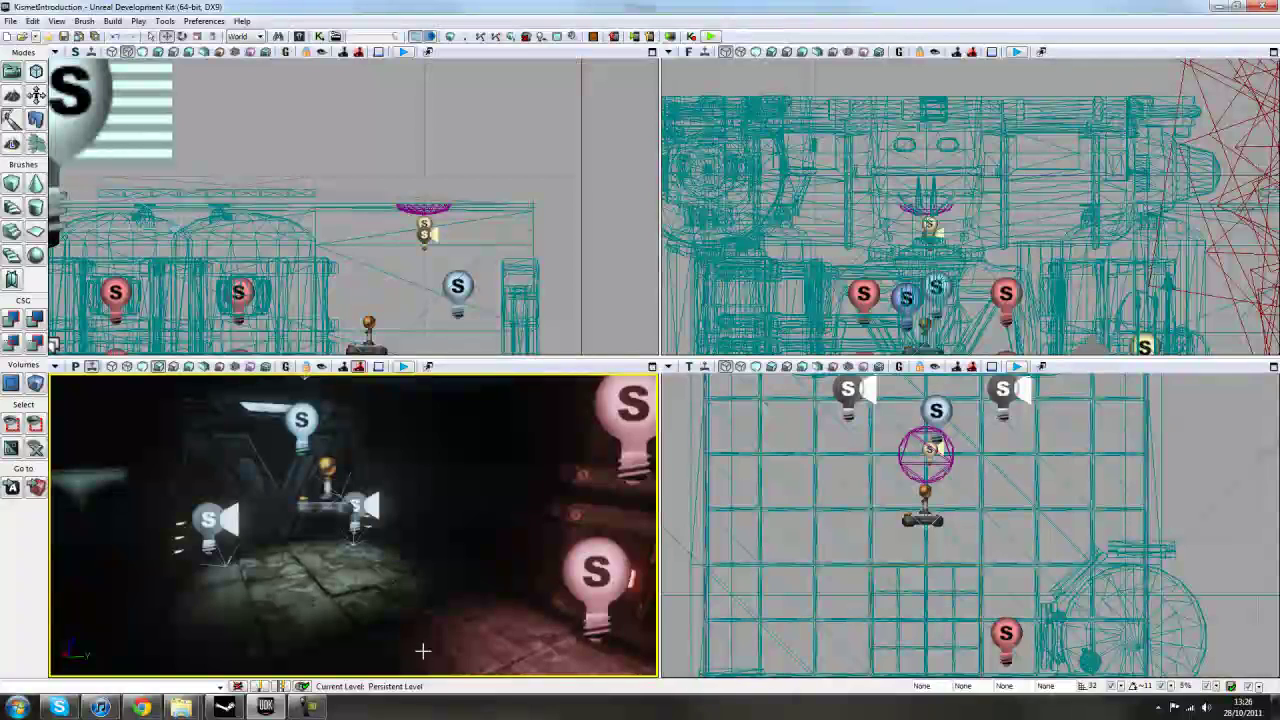
Play the level from the floor in front of the table, look at the ceiling lamps, and end the preview.
right_click(424, 657)
left_click(445, 626)
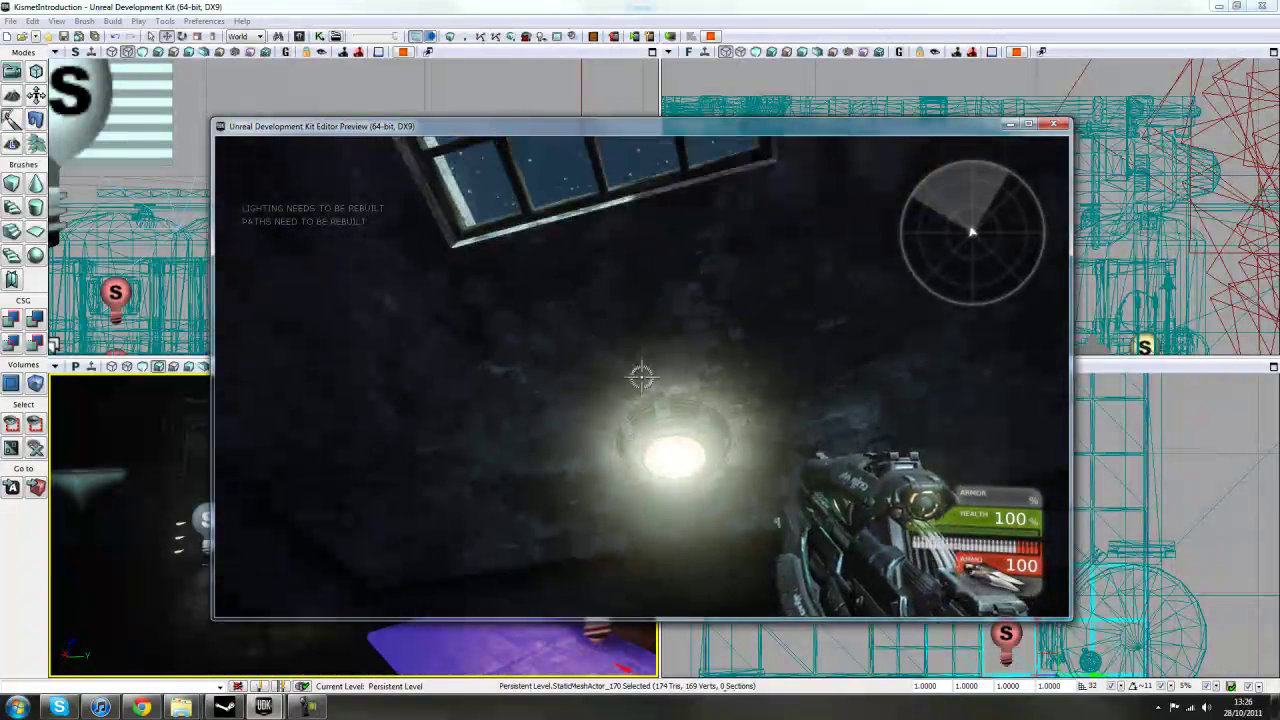
left_click(643, 378)
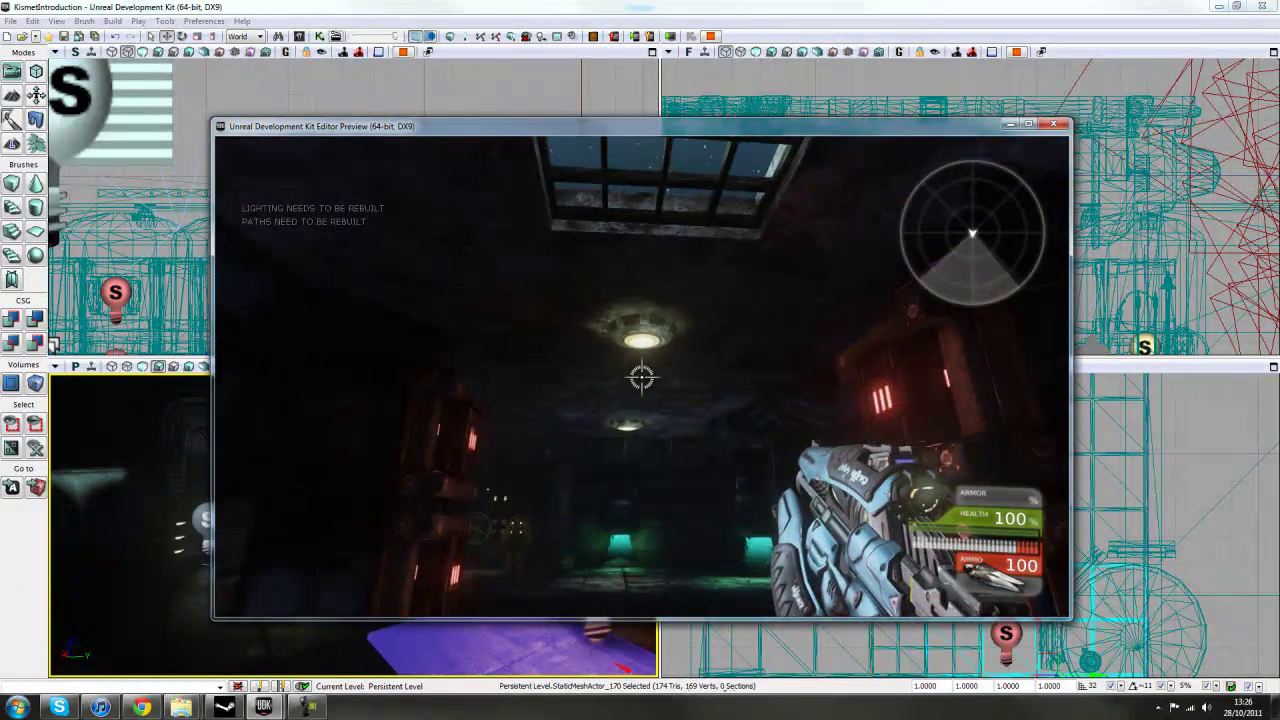
left_click(641, 377)
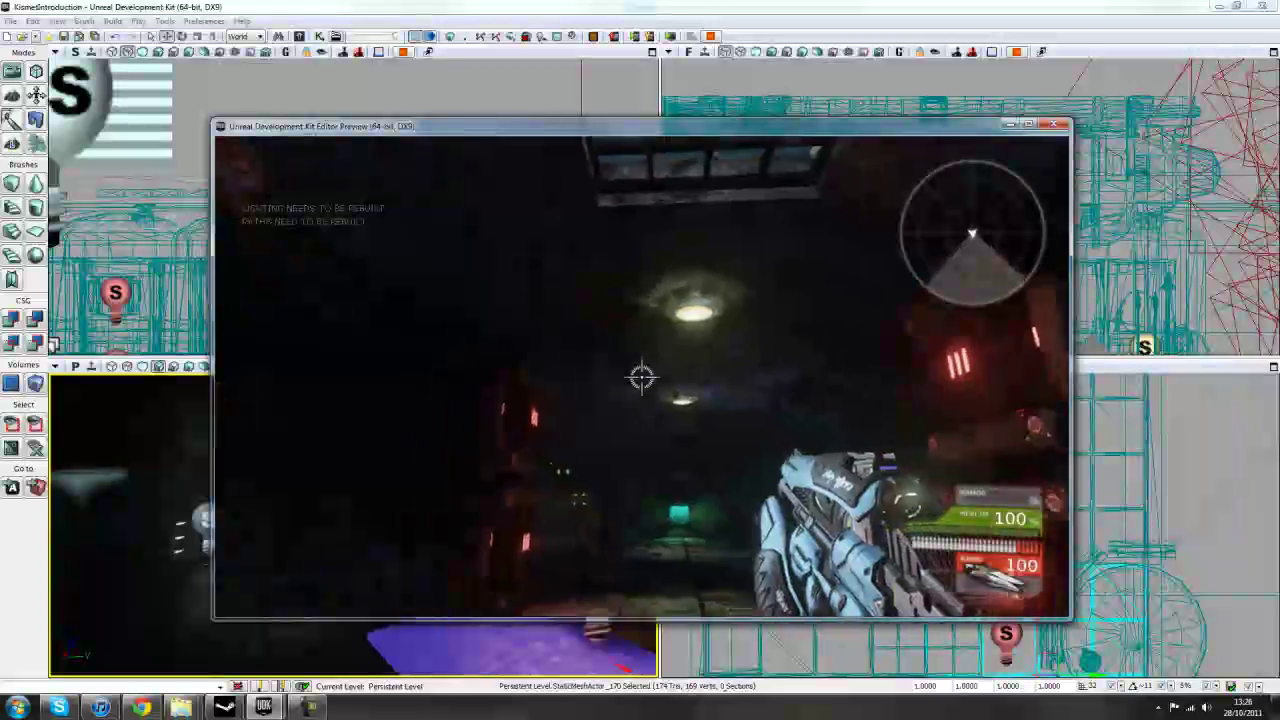
key("Escape")
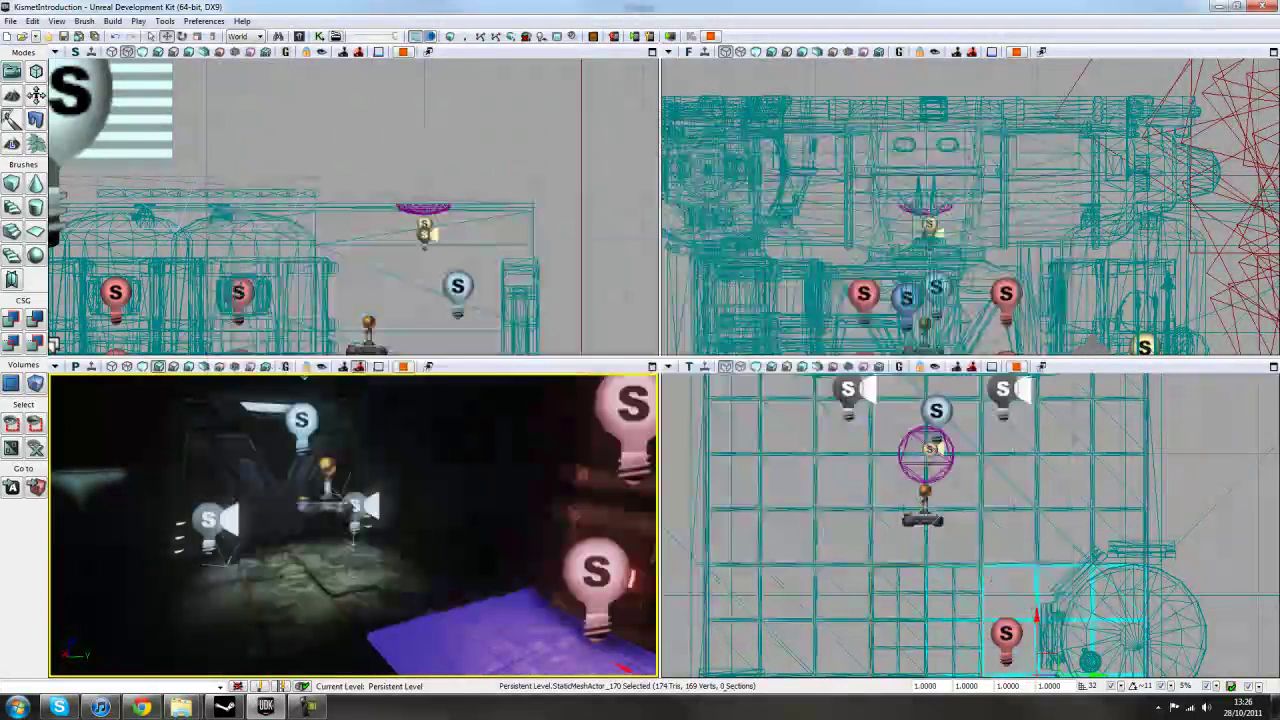
Deselect the floor mesh, bring the ceiling lamp into the perspective view, and open the Kismet editor.
left_click(505, 145)
right_click_drag(453, 554, 645, 502)
left_click_drag(645, 502, 590, 500)
right_click_drag(590, 500, 622, 402)
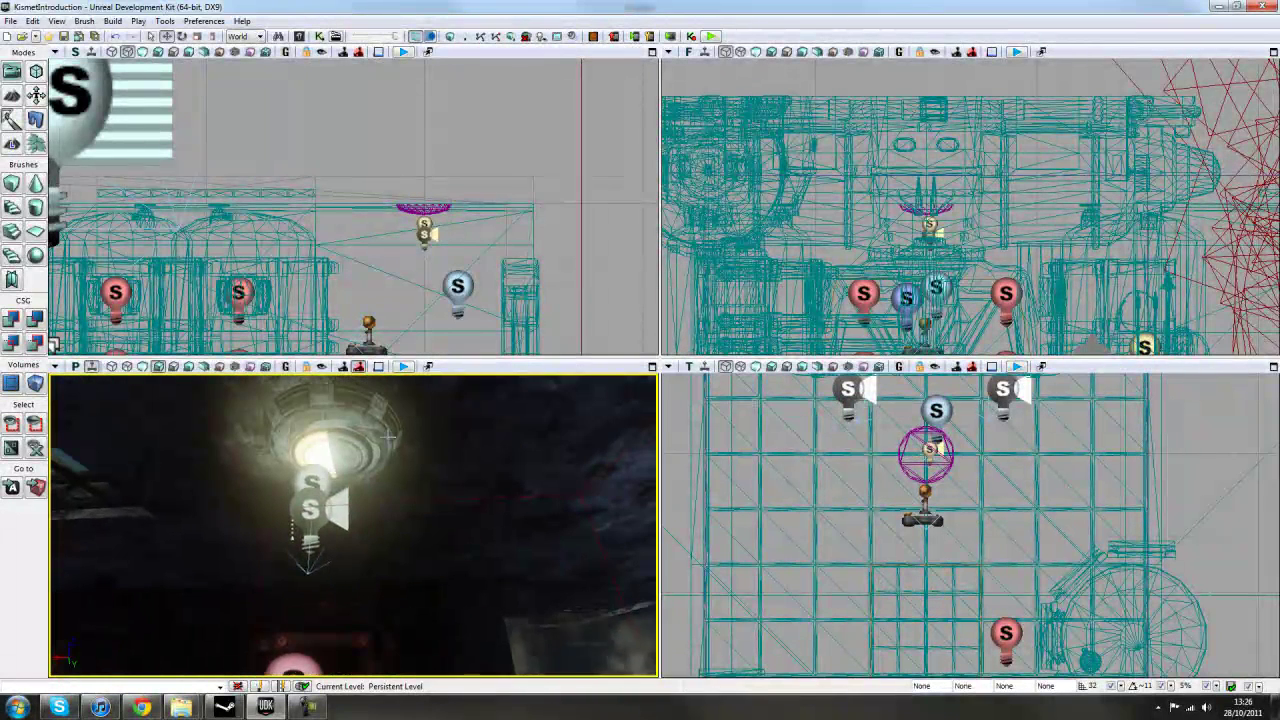
left_click(319, 36)
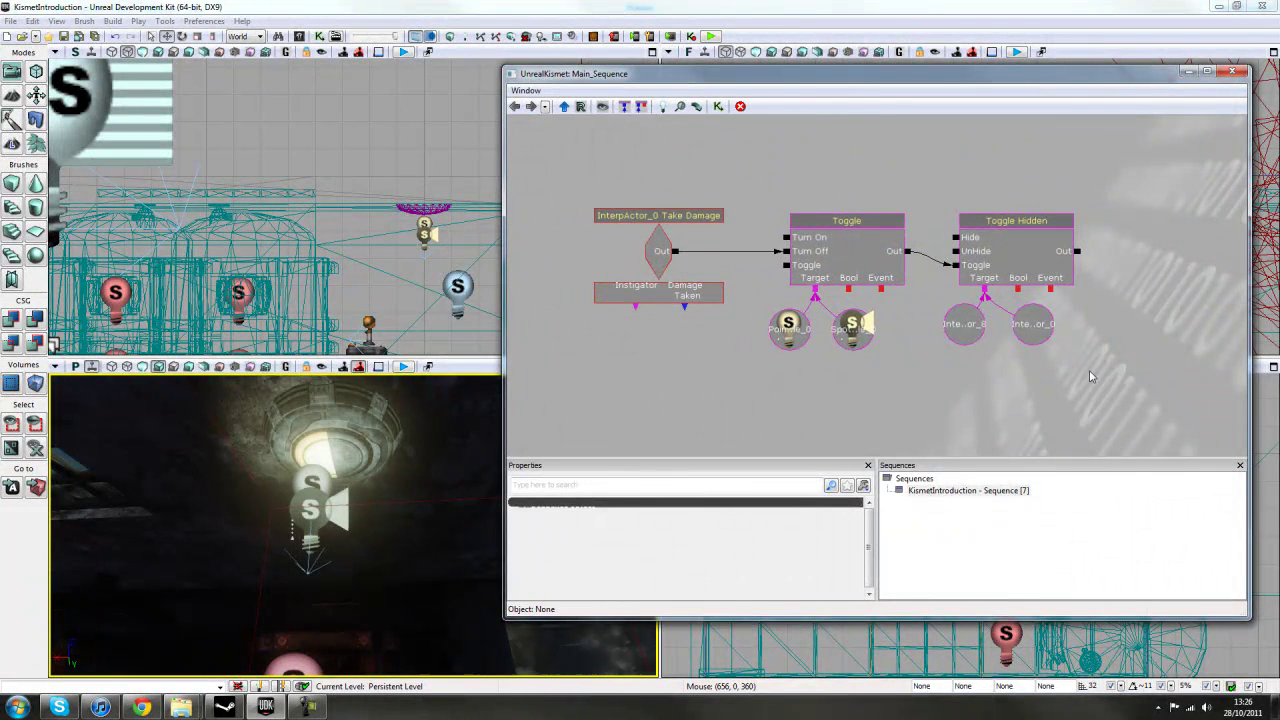
Wrap the whole Take Damage, Toggle and Toggle Hidden sequence with its variables in a comment box named Light01.
left_click_drag(1107, 377, 947, 332, "ctrl+alt")
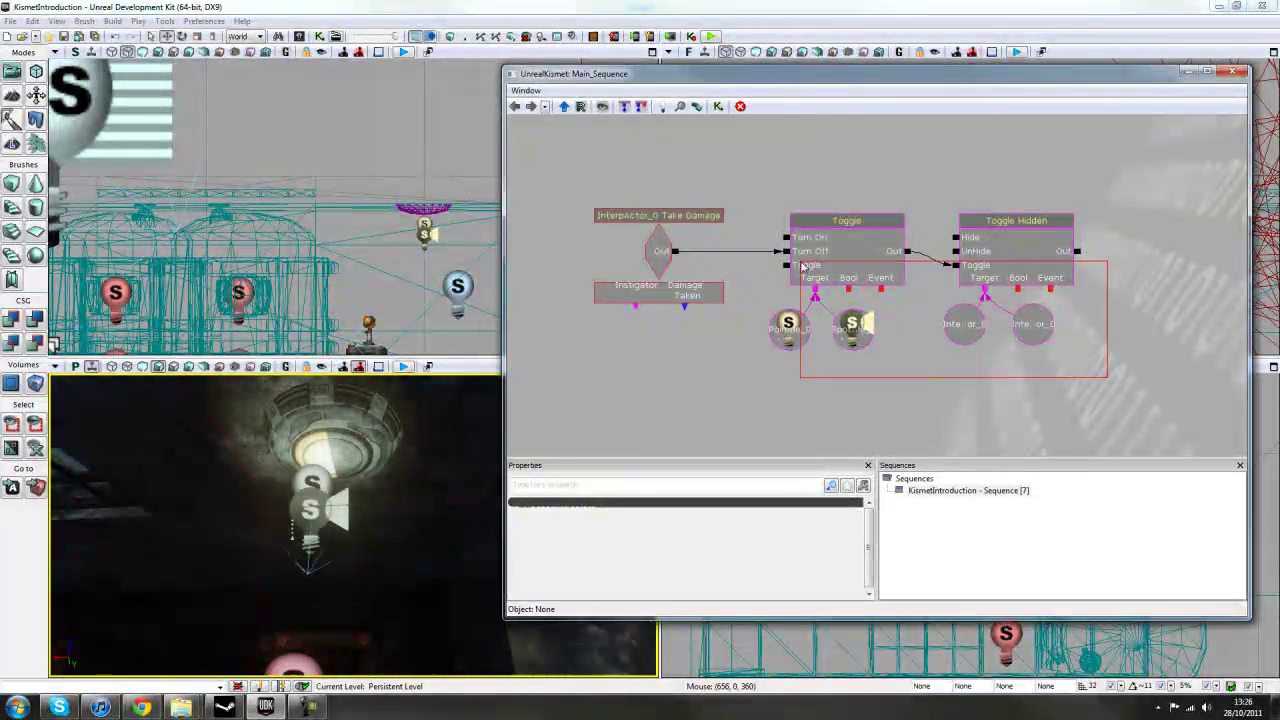
left_click_drag(577, 184, 577, 184, "ctrl+alt")
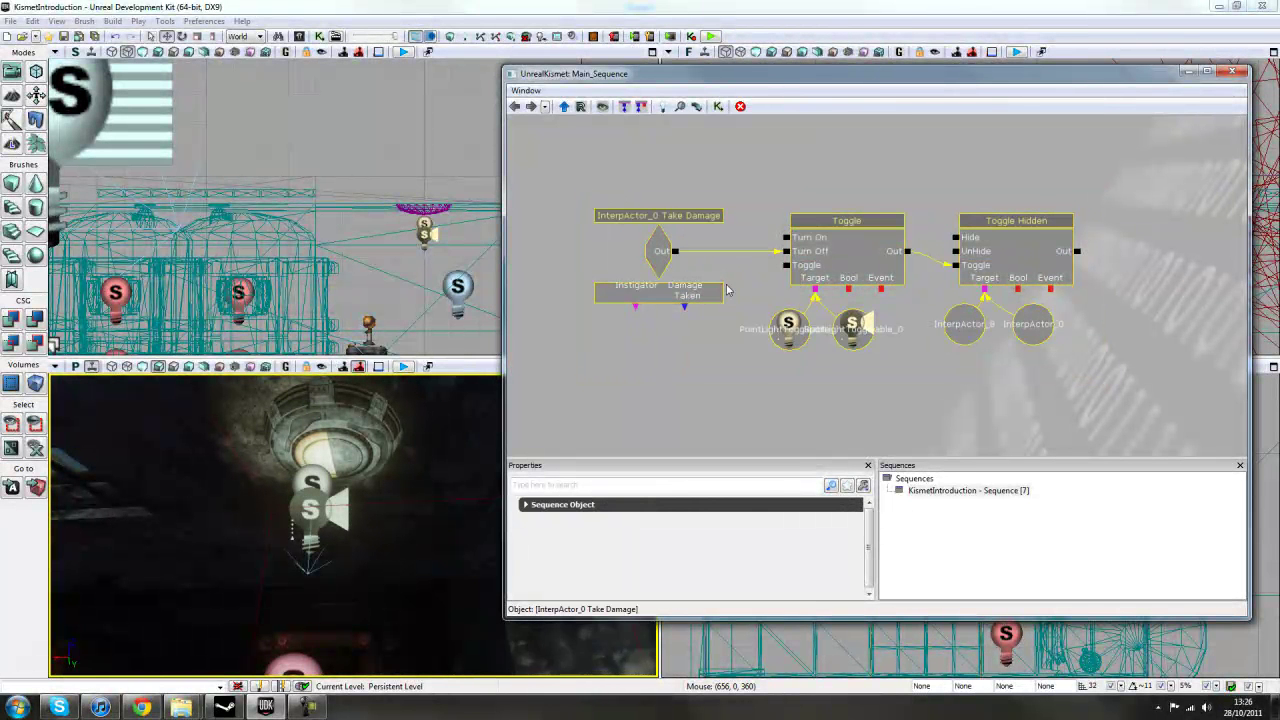
key("c")
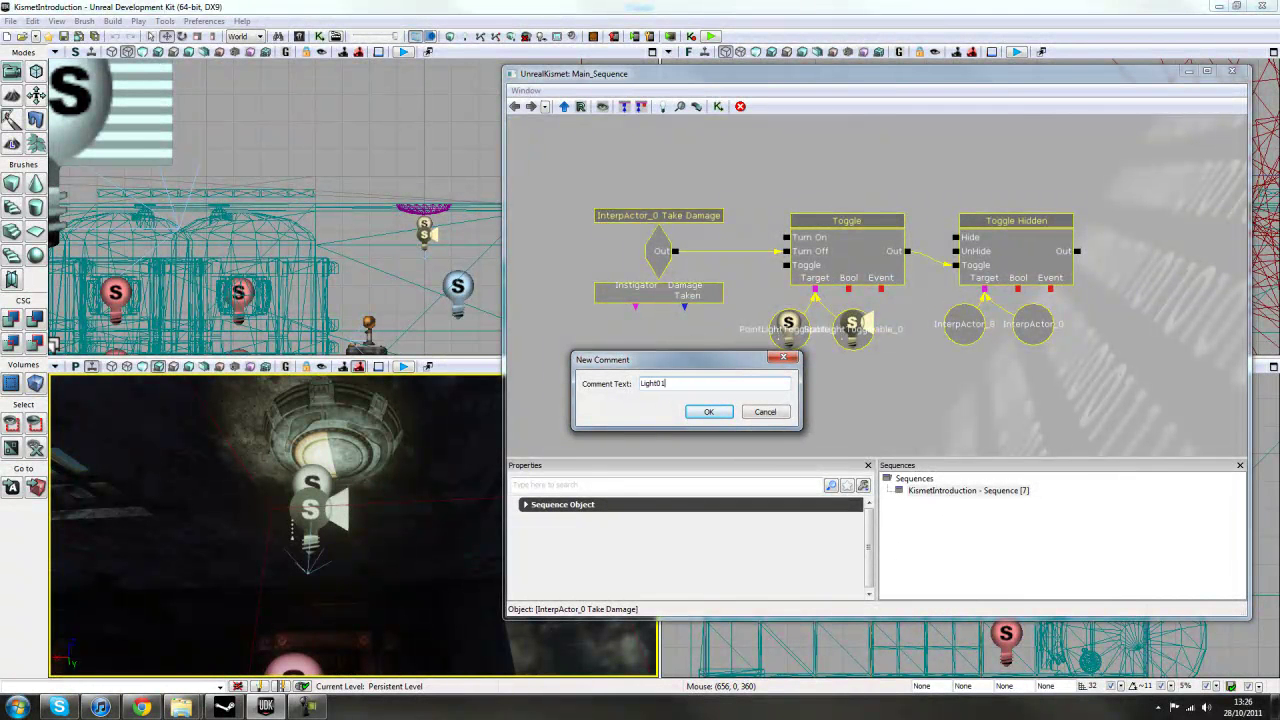
type("Light01")
key("Return")
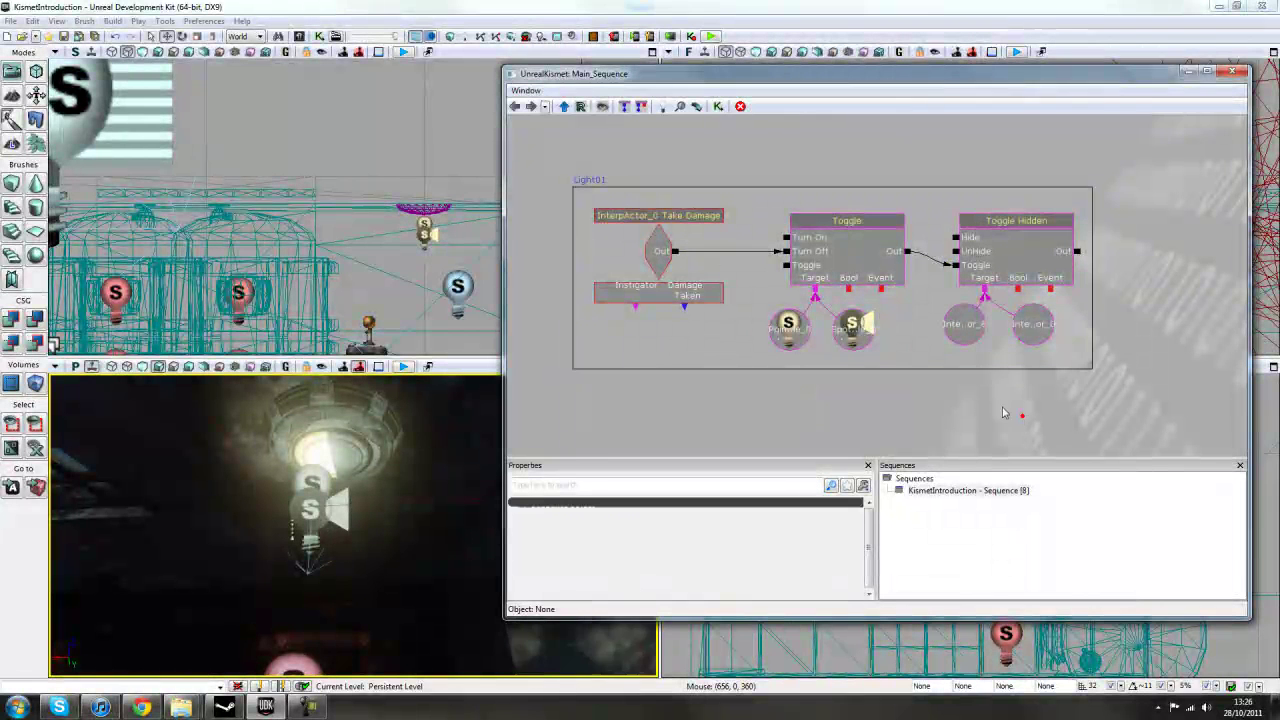
Copy the complete Light01 group and place the duplicate directly below the original.
scroll(1010, 415, "down", 3)
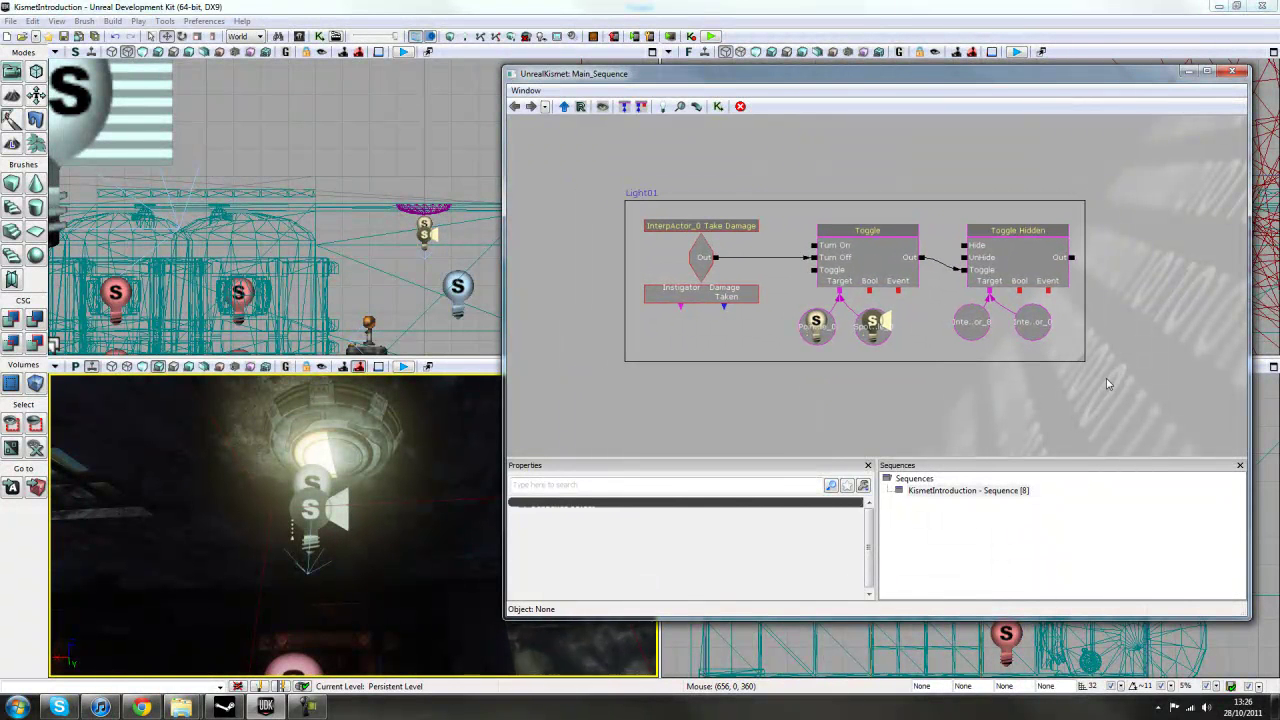
left_click_drag(1106, 383, 640, 144, "ctrl+alt")
scroll(670, 174, "down", 1)
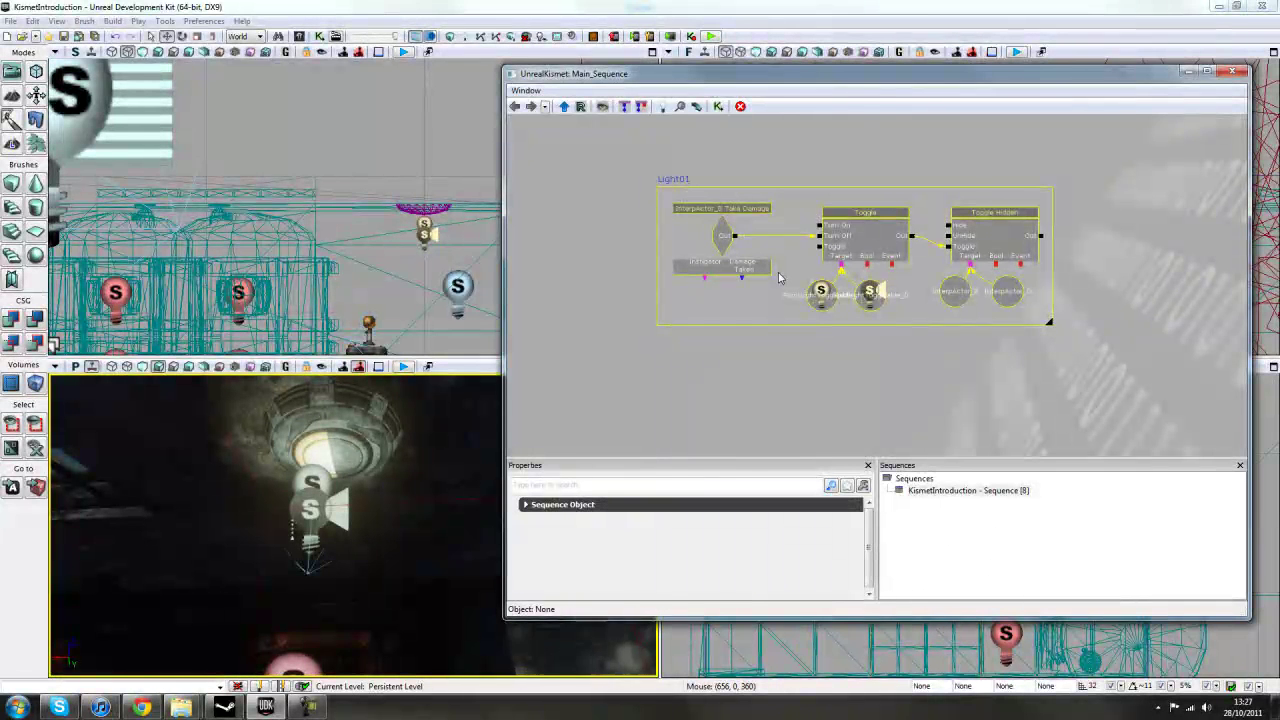
key("ctrl+v")
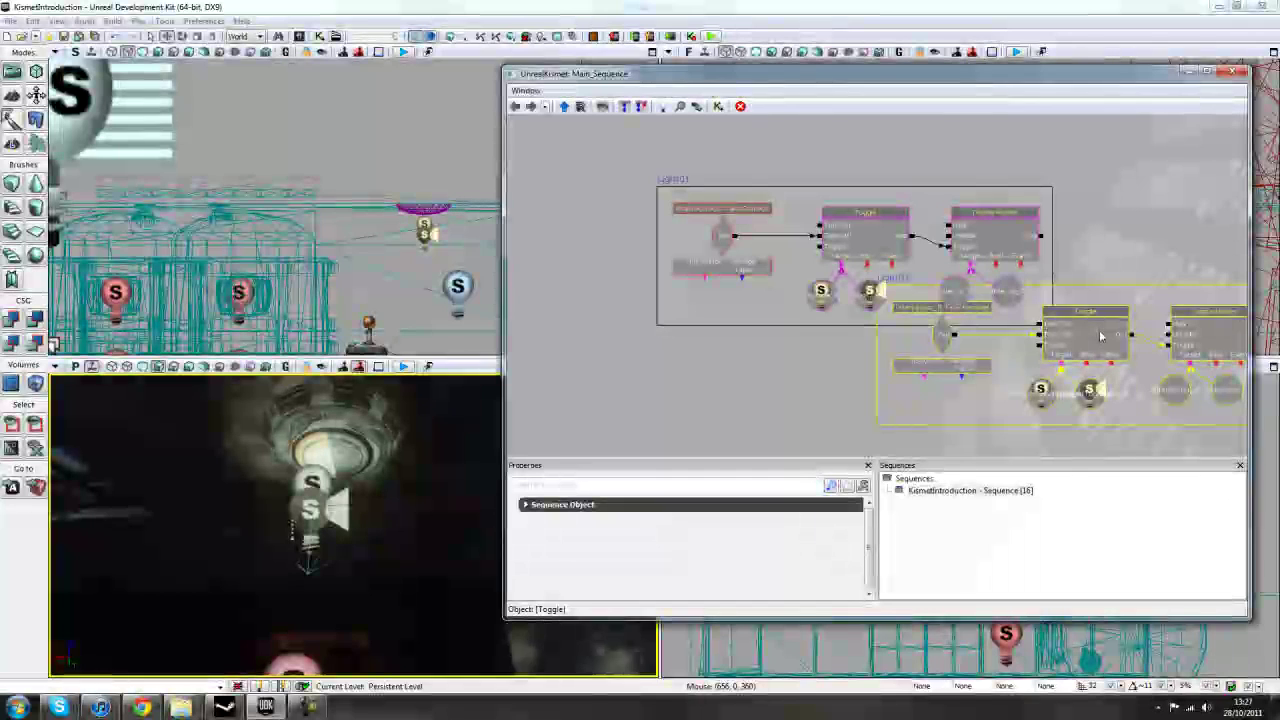
left_click_drag(1099, 331, 875, 390)
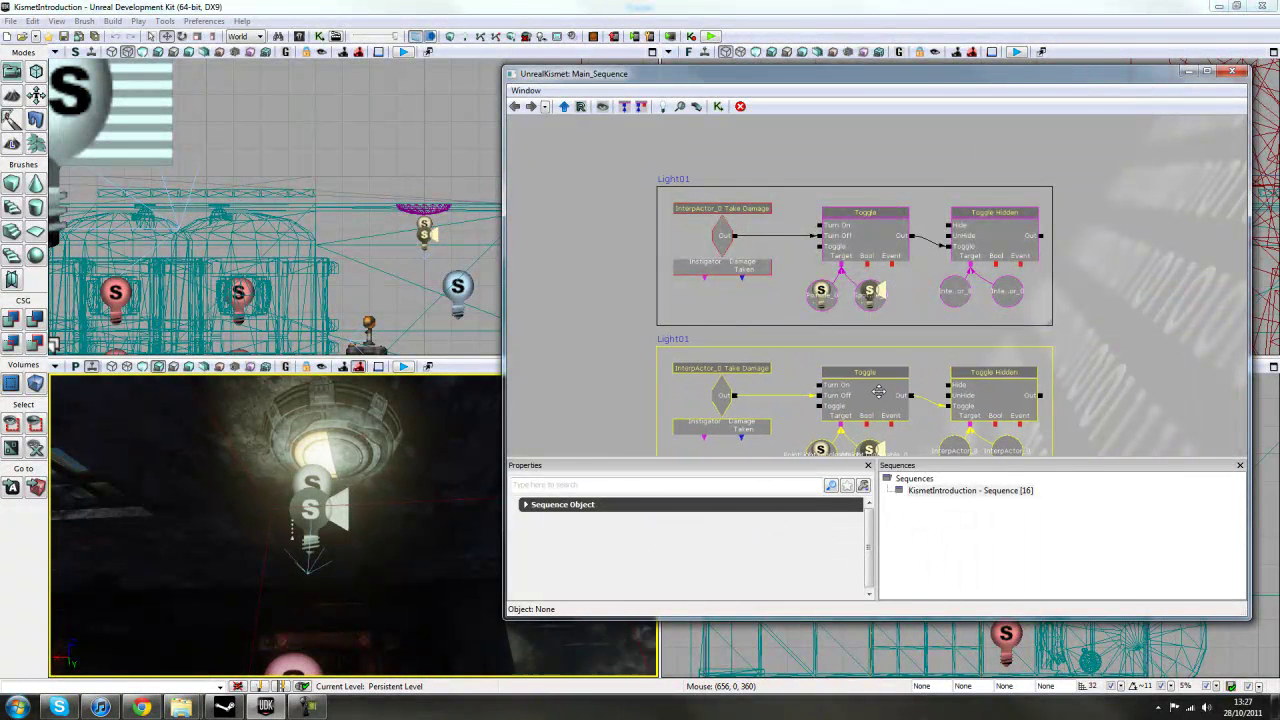
scroll(1122, 387, "down", 1)
left_click_drag(1122, 387, 1095, 322)
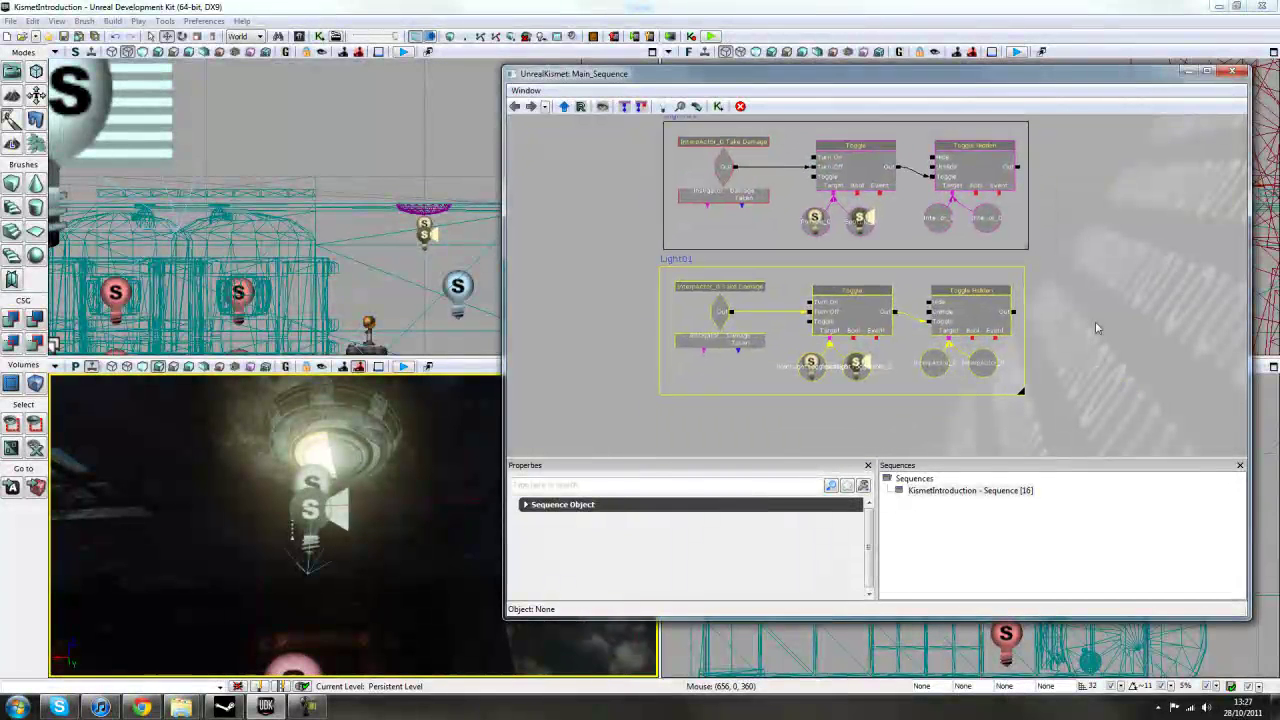
Paste two more copies of the Light01 group and stack them beneath the existing ones.
key("ctrl+v")
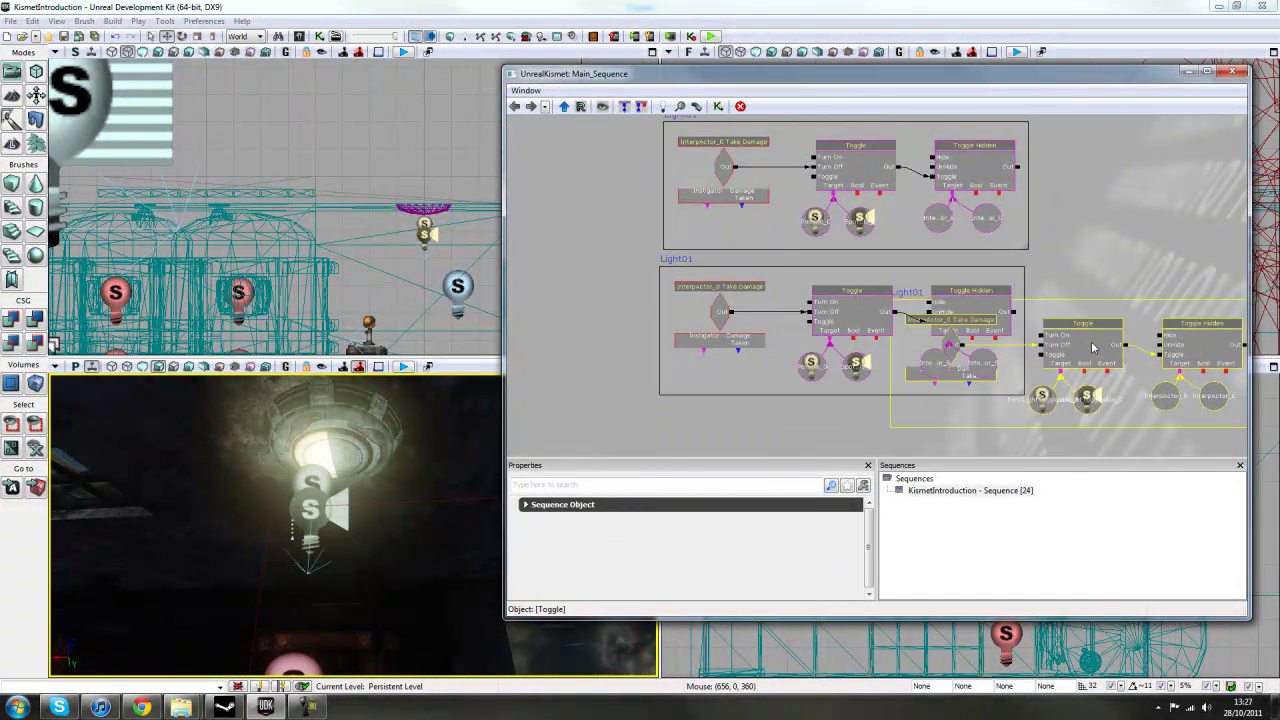
left_click_drag(1093, 347, 862, 391, "ctrl")
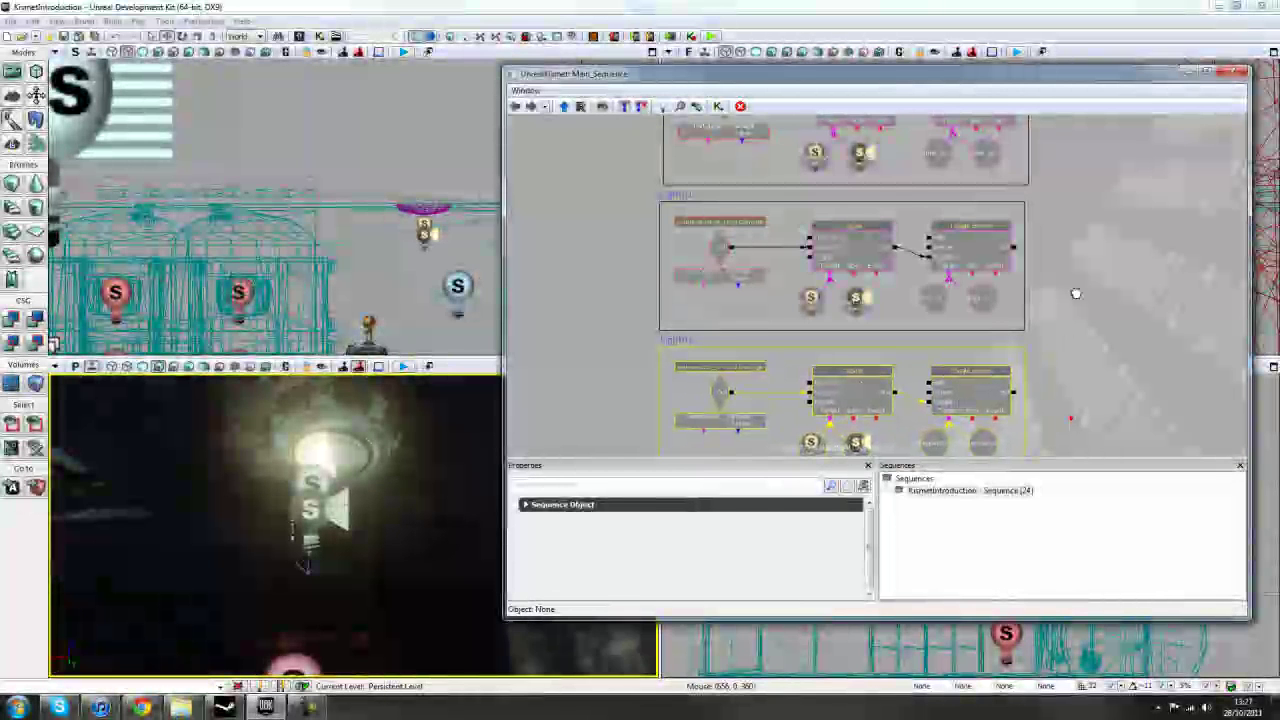
left_click_drag(1076, 293, 1077, 283)
key("ctrl+v")
left_click_drag(1099, 369, 853, 369, "ctrl")
Select both InterpActor meshes that make up the ceiling lamp in the perspective view.
left_click_drag(315, 528, 321, 598)
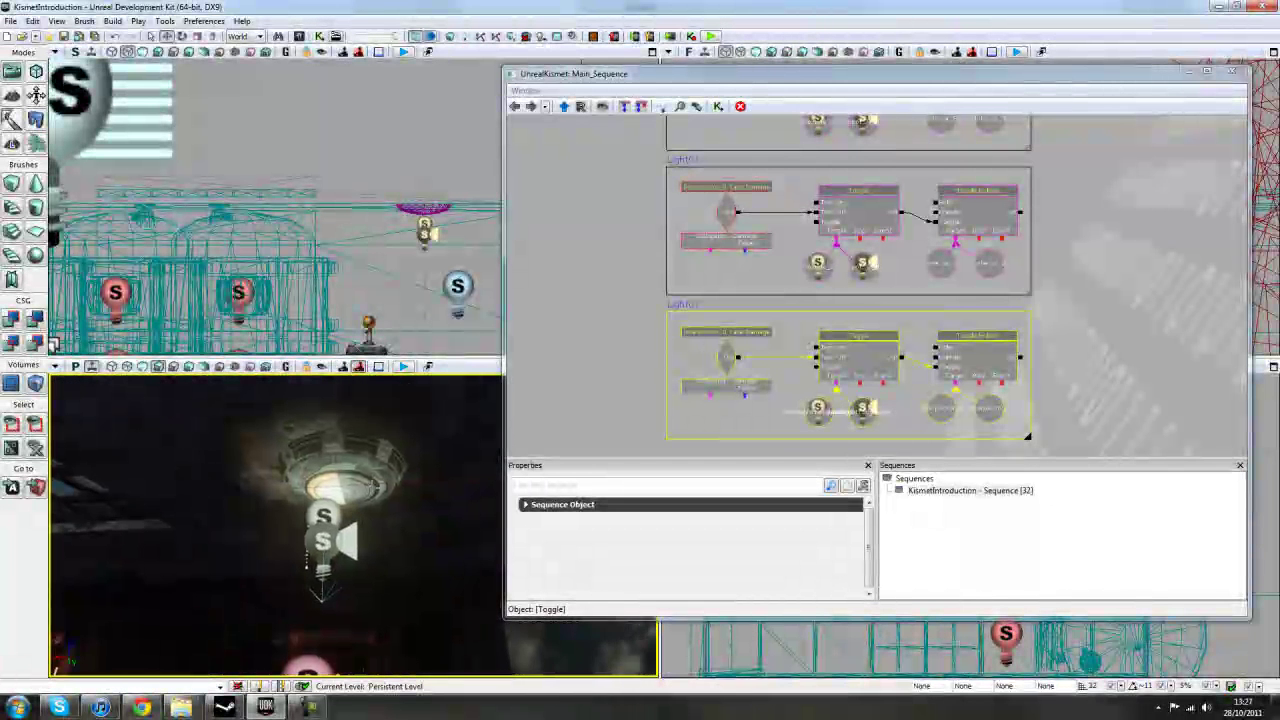
left_click_drag(376, 472, 387, 455)
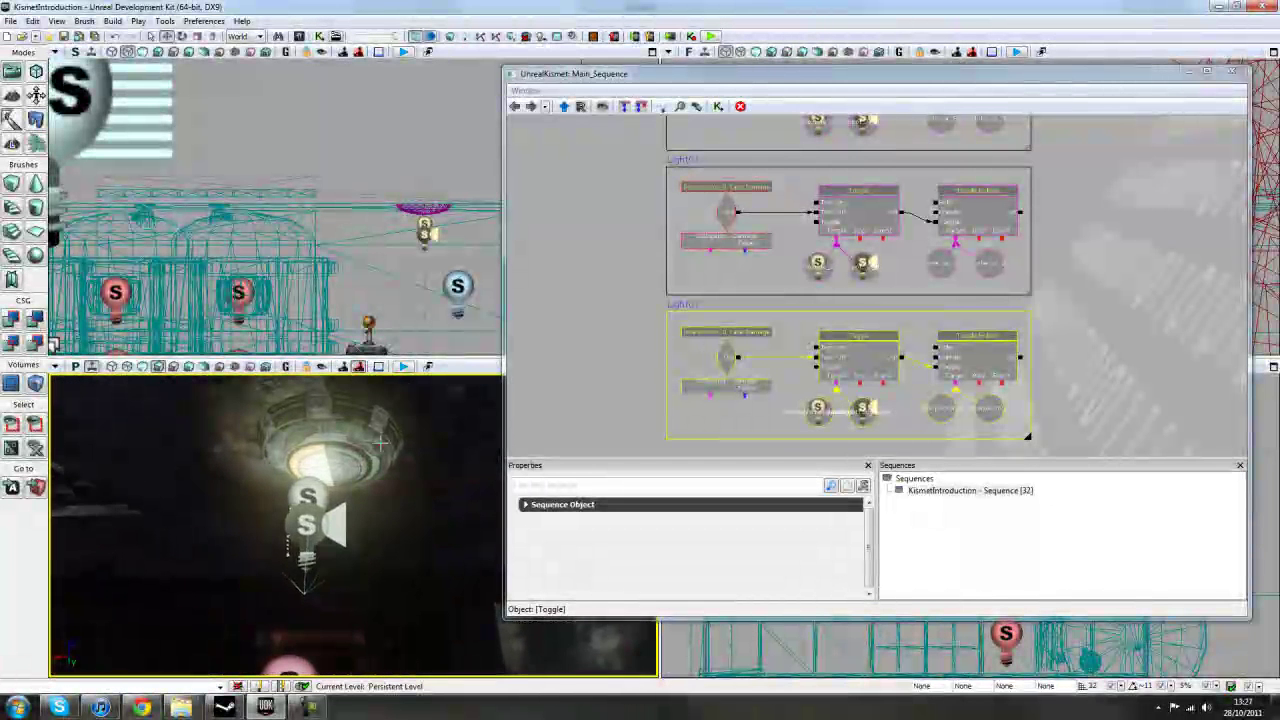
left_click(380, 443)
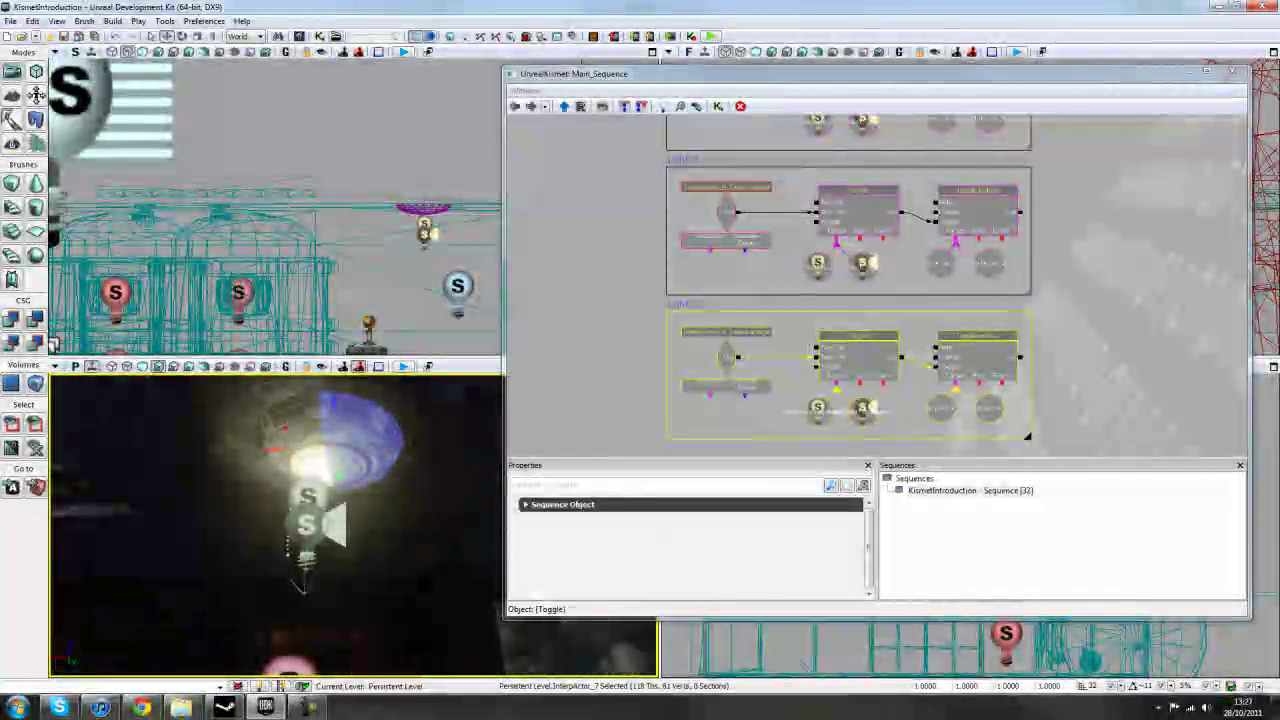
left_click(286, 428, "ctrl")
Delete both InterpActor variables attached to Toggle Hidden in the second Light01 group.
left_click(1111, 289)
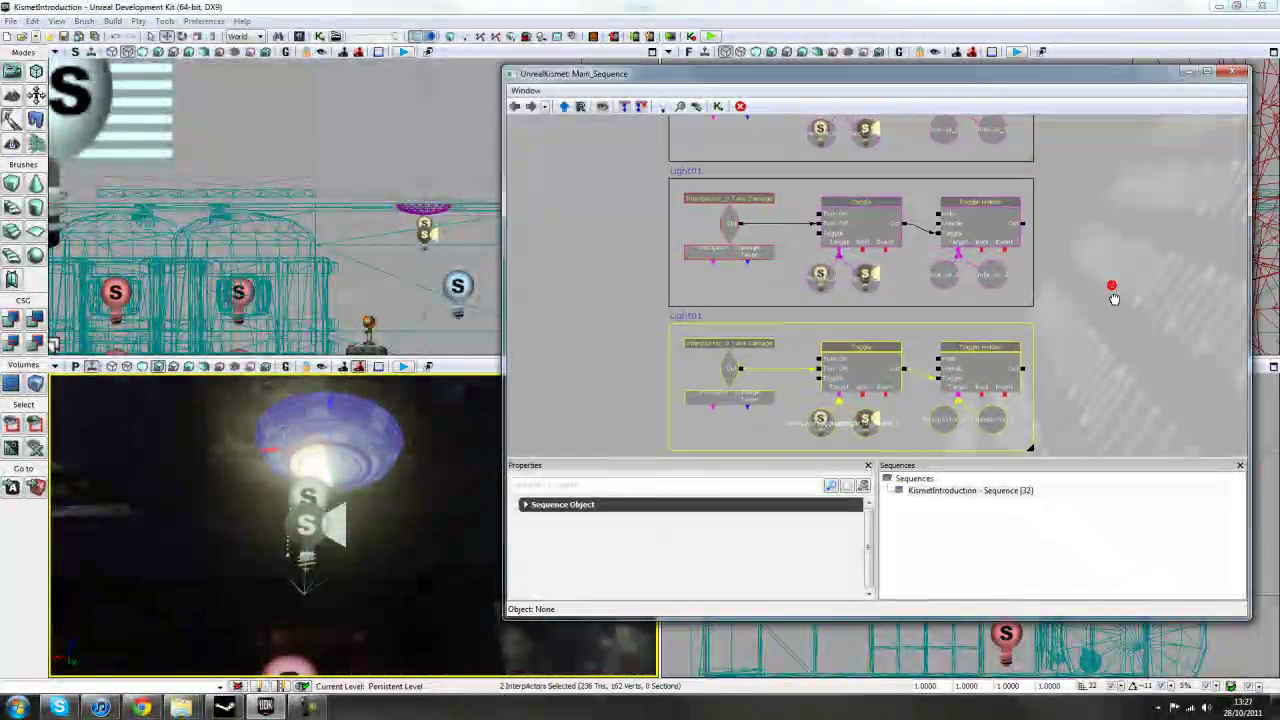
left_click_drag(1094, 292, 1058, 536)
scroll(1059, 370, "up", 2)
mouse_move(1058, 391)
left_mouse_down()
mouse_move(1059, 370)
mouse_move(1045, 370)
left_mouse_up()
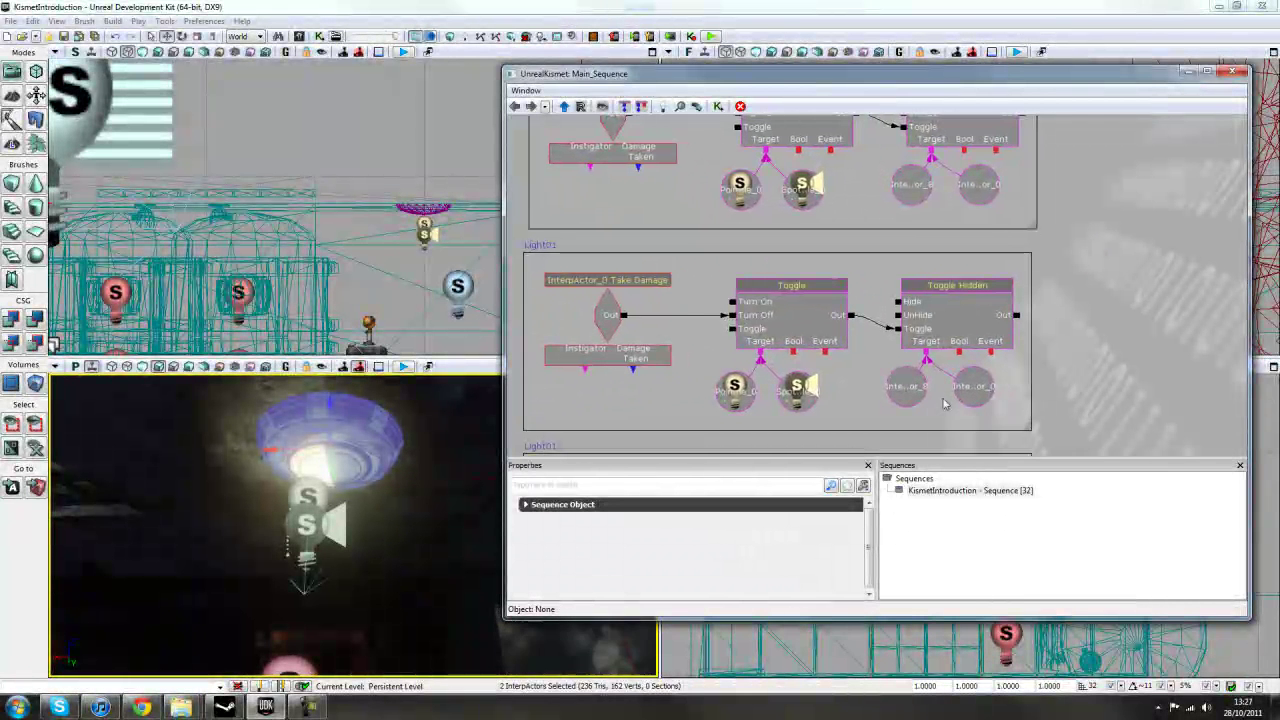
left_click(968, 397)
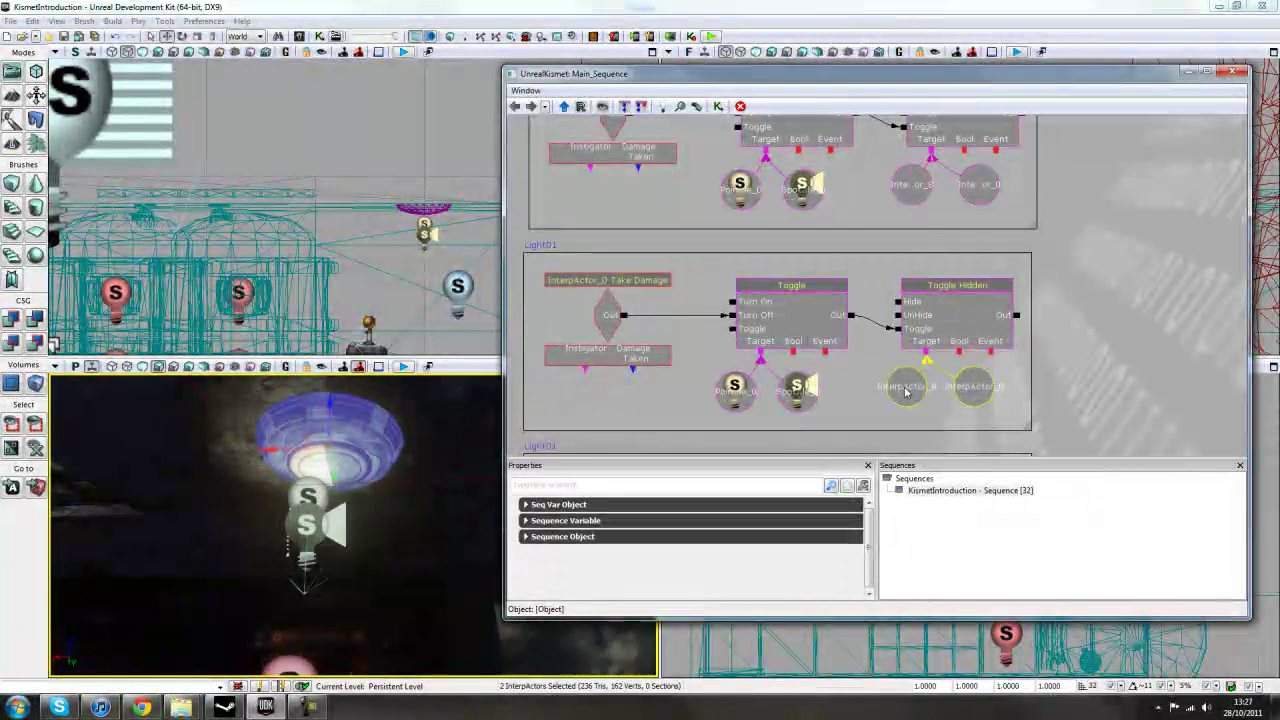
key("Delete")
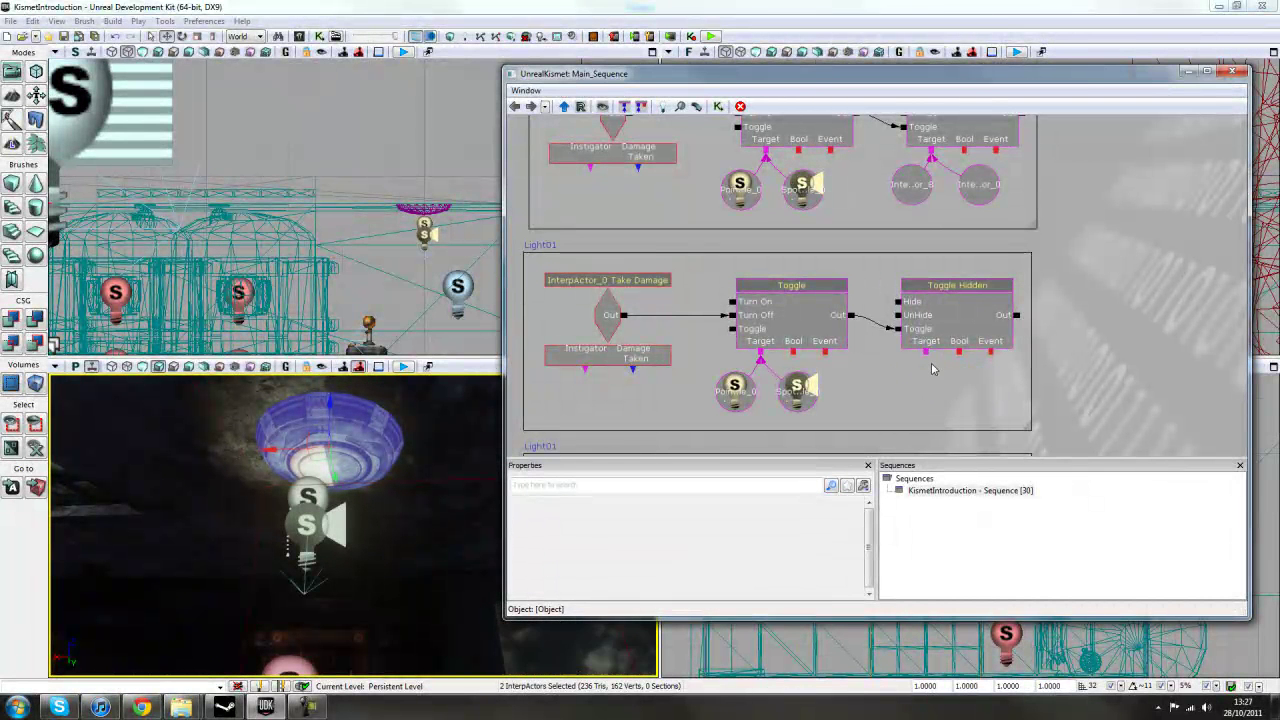
Create new object variables from the selected InterpActor_7 and InterpActor_5 on the Target of the second group's Toggle Hidden.
right_click(927, 358)
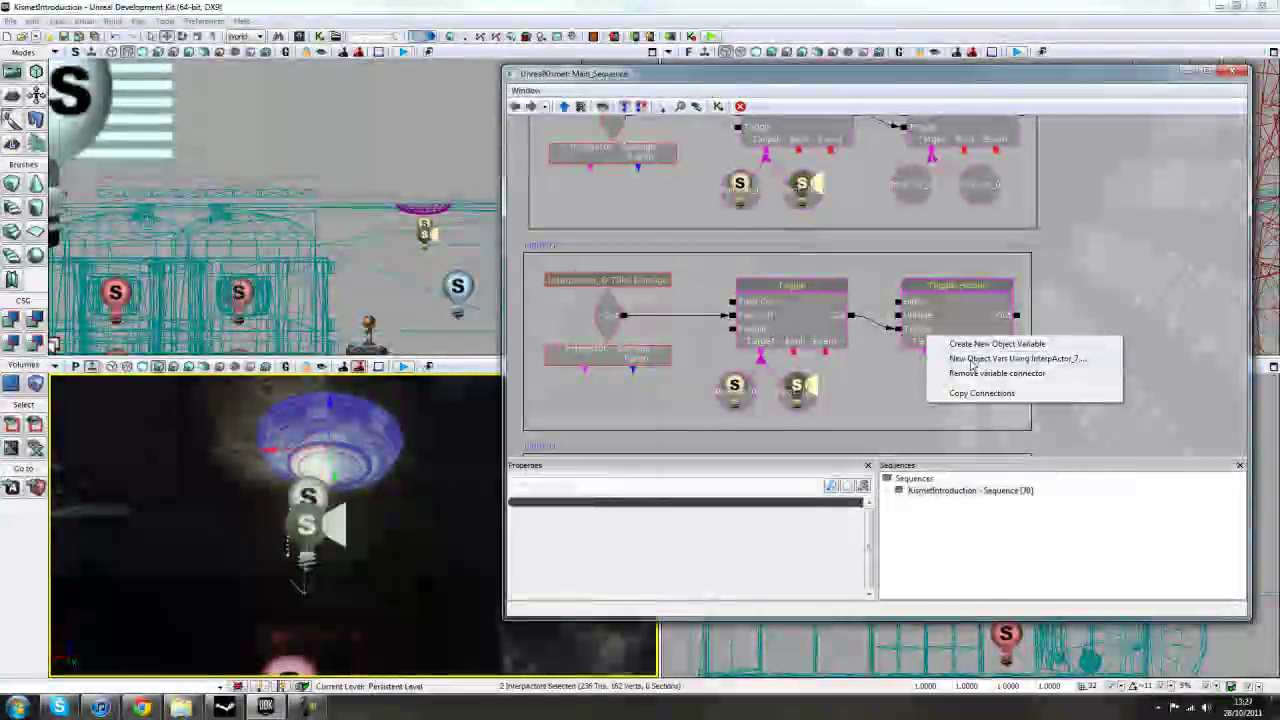
left_click(965, 352)
left_click_drag(1171, 353, 1163, 426)
left_click_drag(1122, 356, 1140, 245)
scroll(1140, 250, "up", 1)
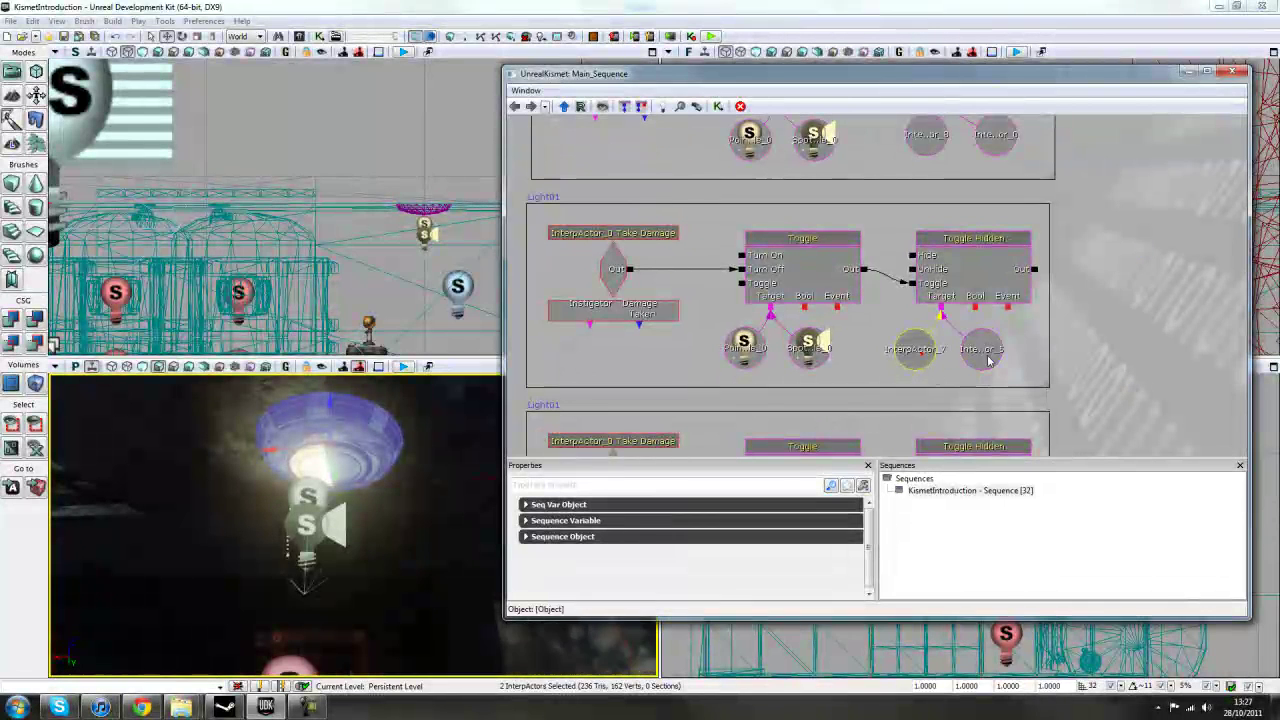
left_click_drag(1150, 386, 1218, 366)
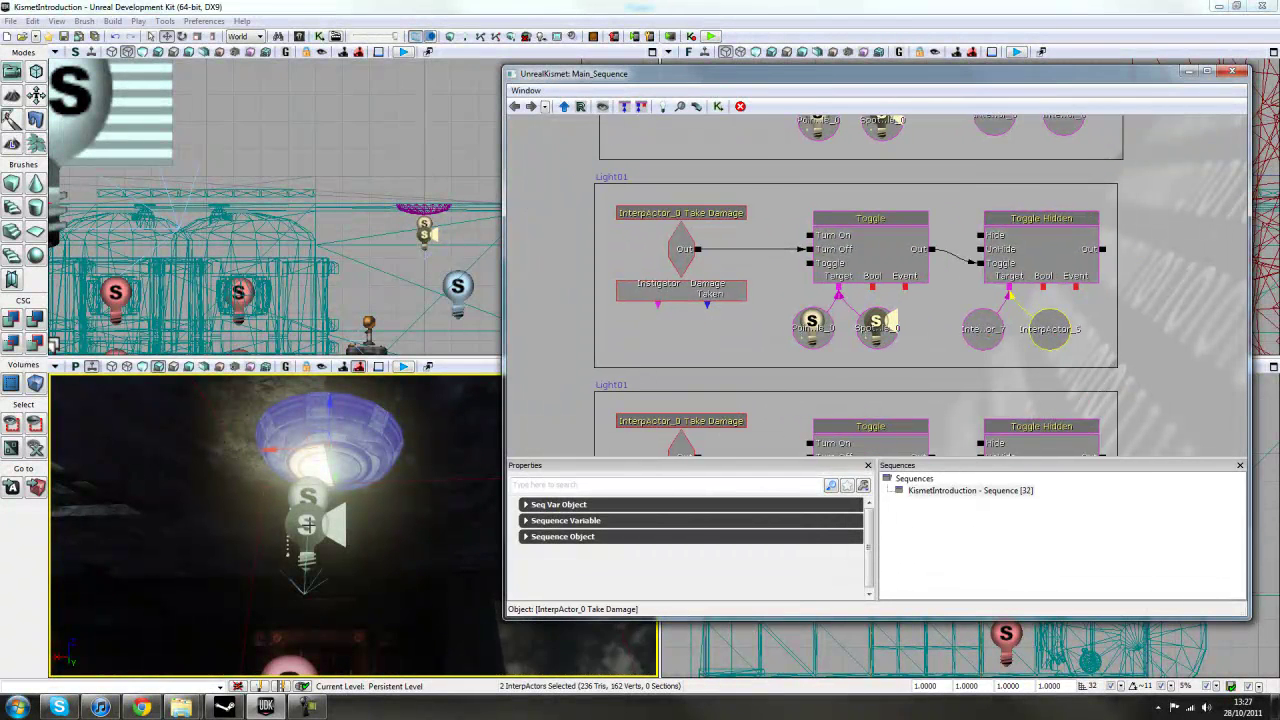
Assign the lamp's SpotLightToggleable_5 to the spotlight variable of the second group's Toggle.
left_click(309, 526)
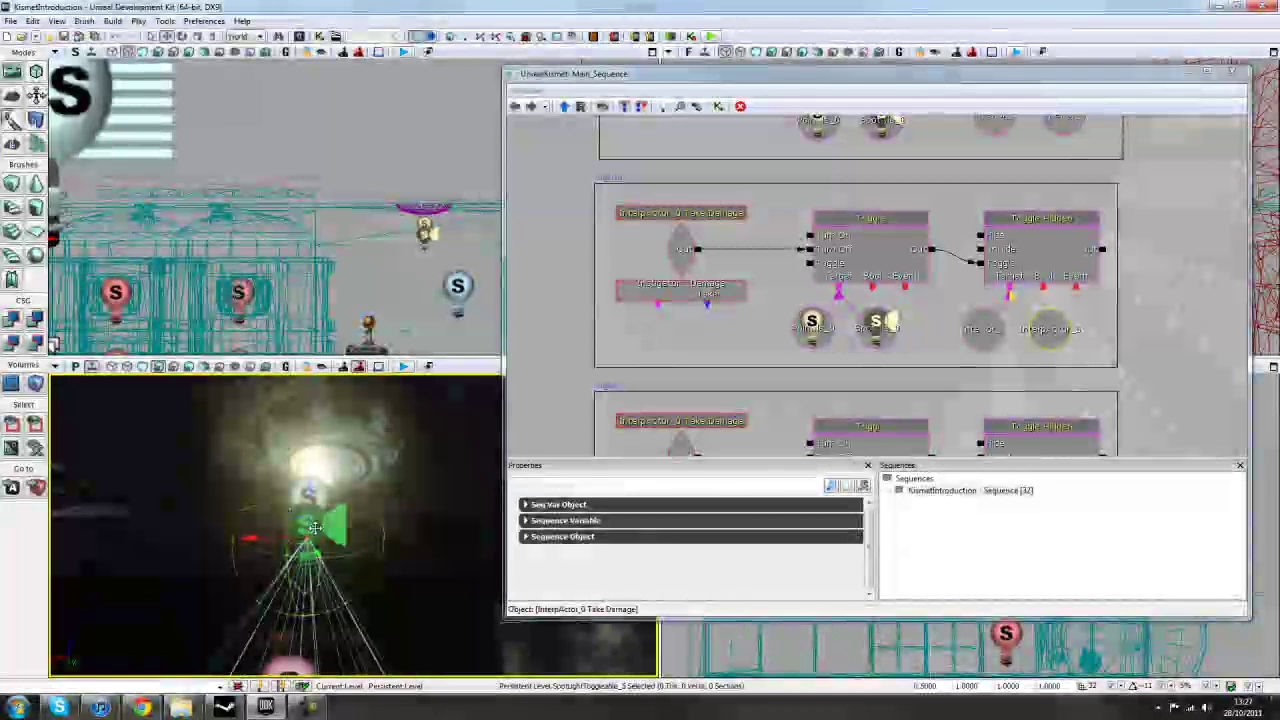
left_click(879, 327)
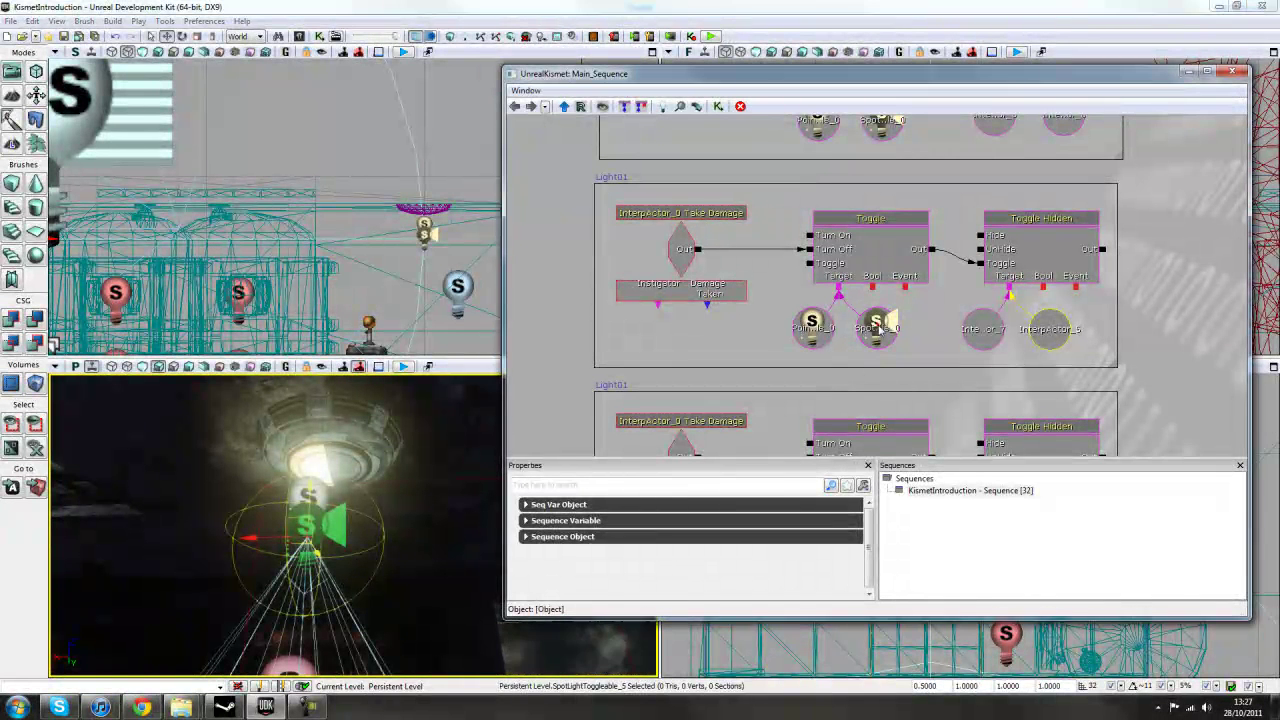
right_click(877, 327)
left_click(882, 315)
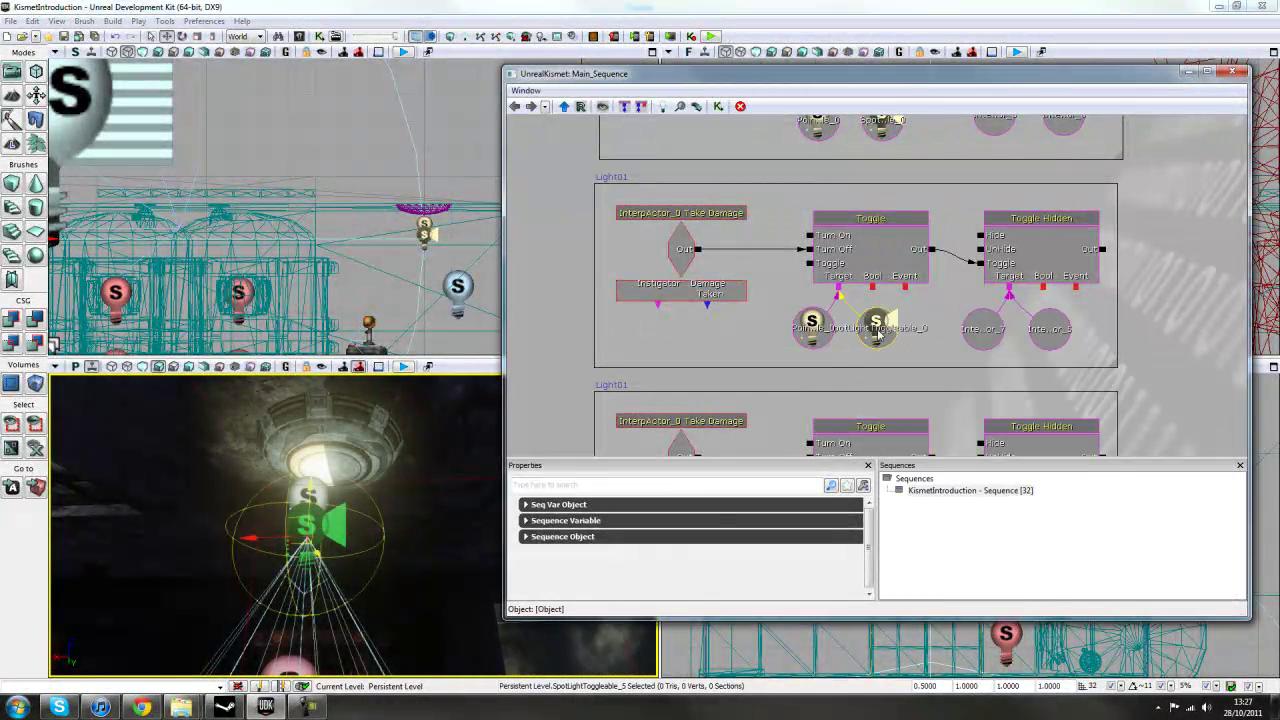
right_click(878, 333)
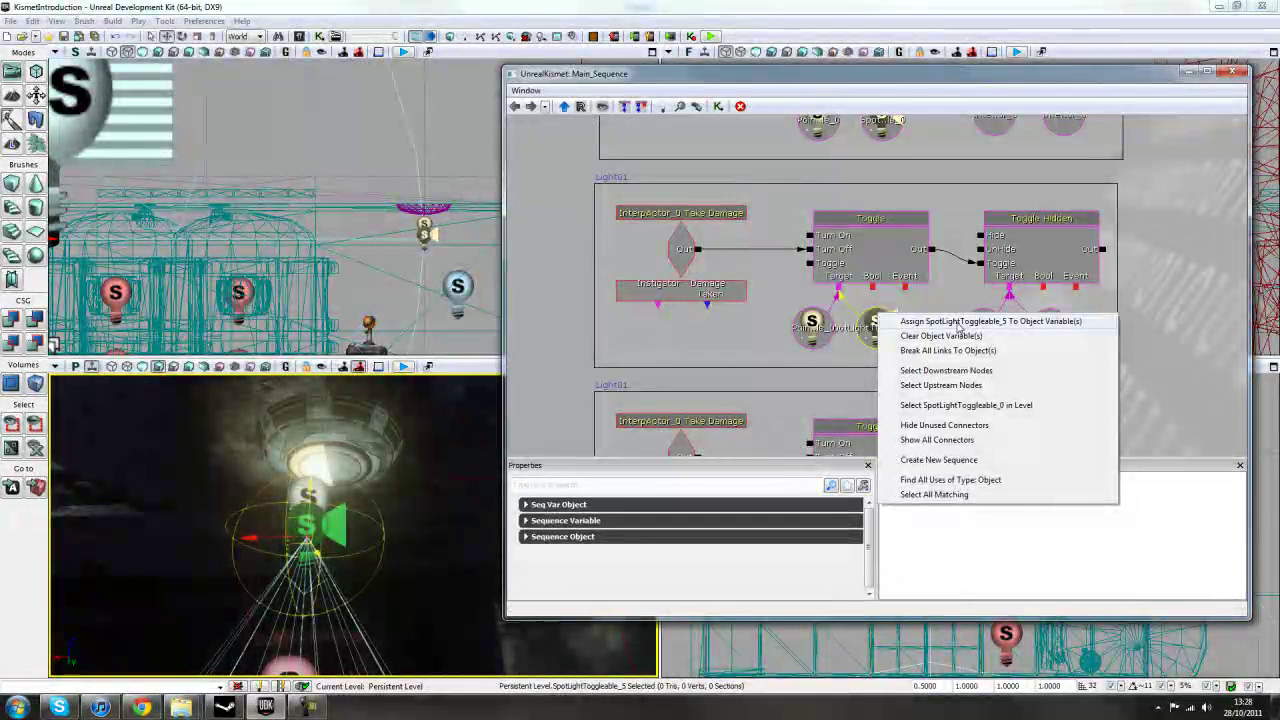
left_click(955, 275)
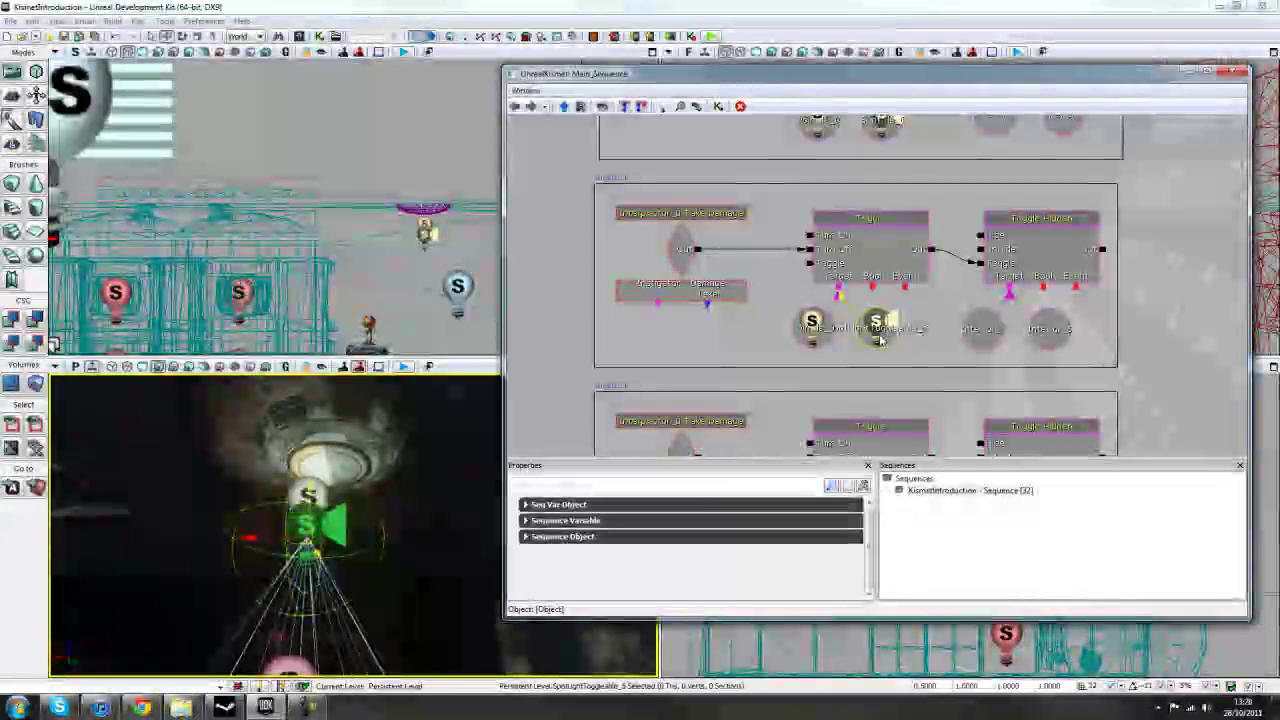
right_click(878, 337)
left_click(937, 331)
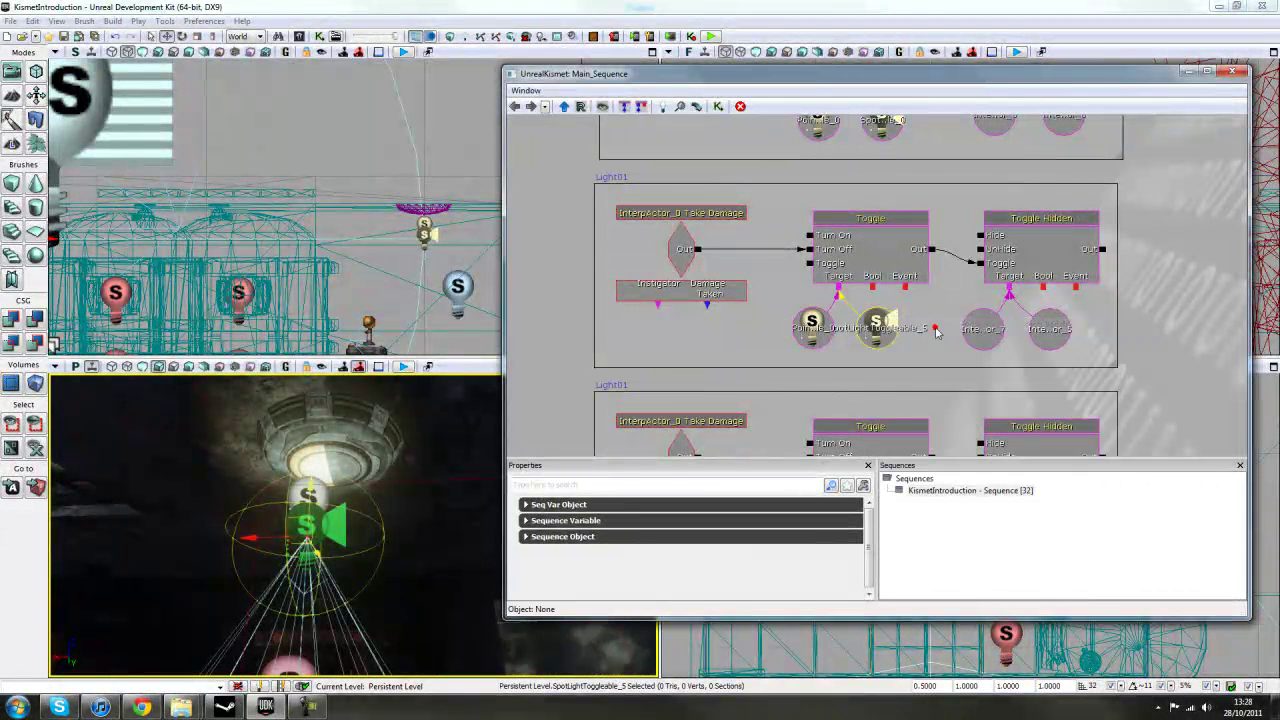
left_click(925, 310)
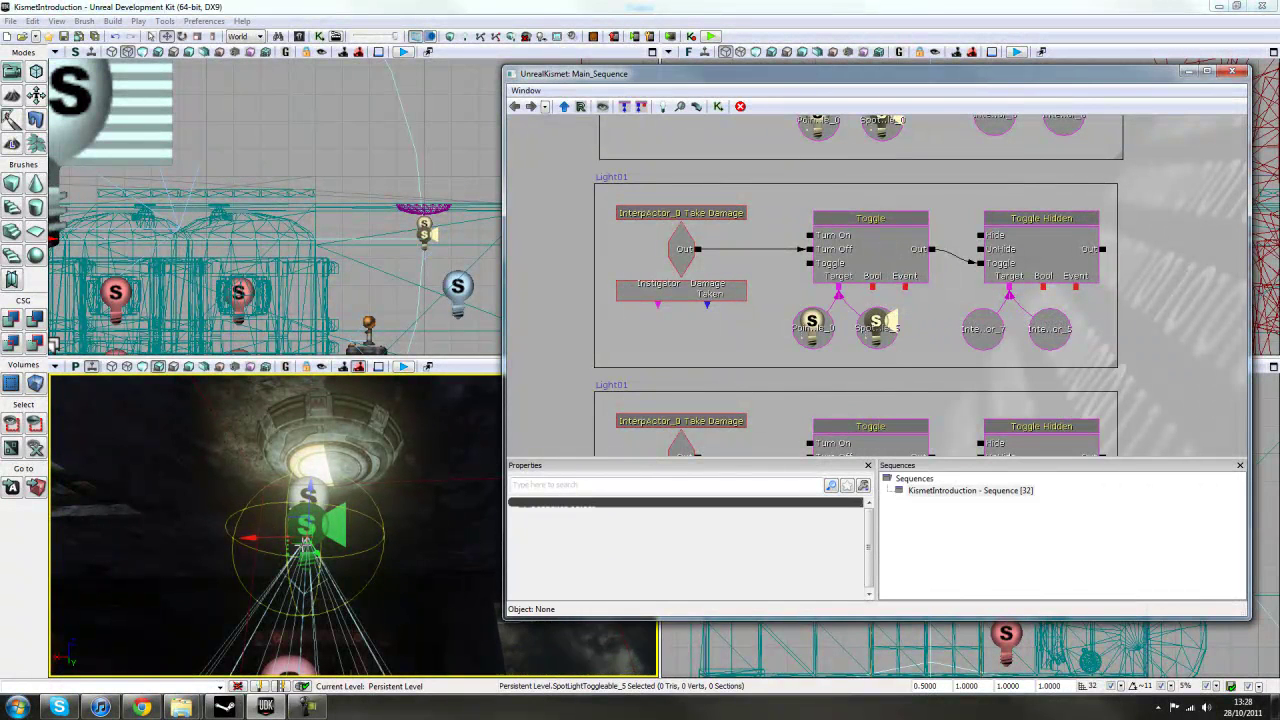
Assign the lamp's PointLightToggleable_5 to the point light variable on the second group's Toggle.
left_click(314, 494)
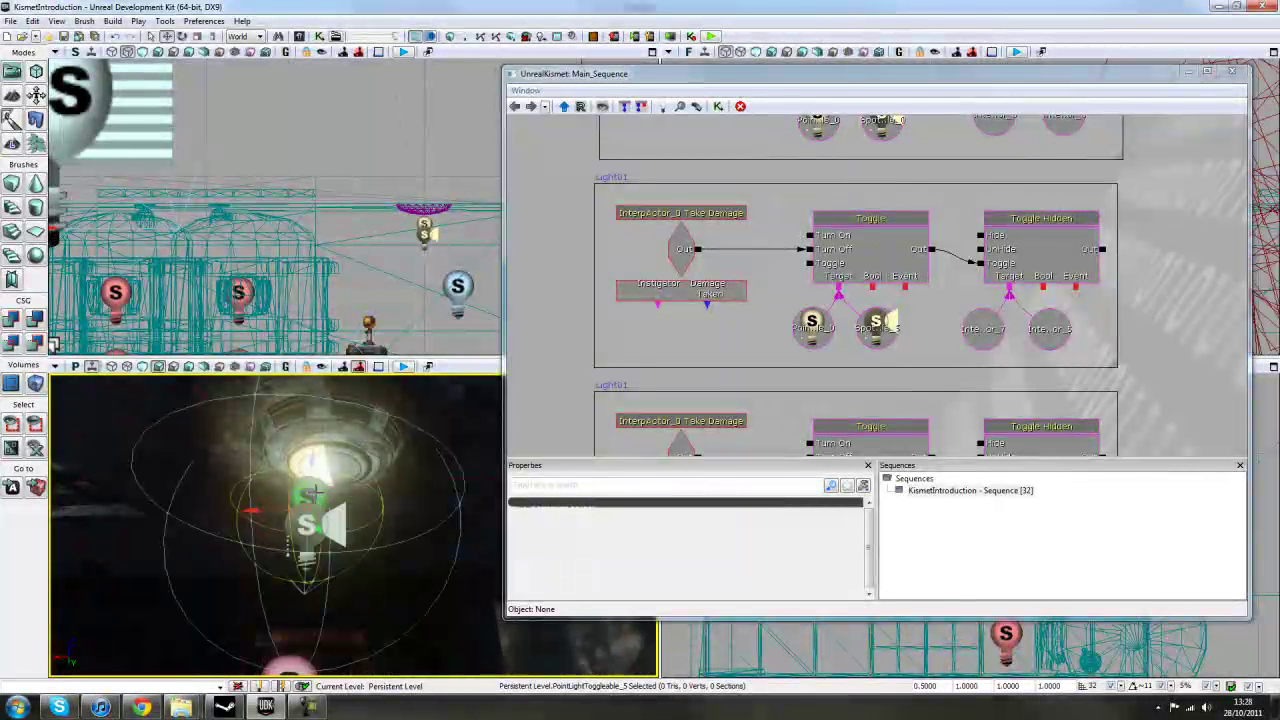
right_click(822, 335)
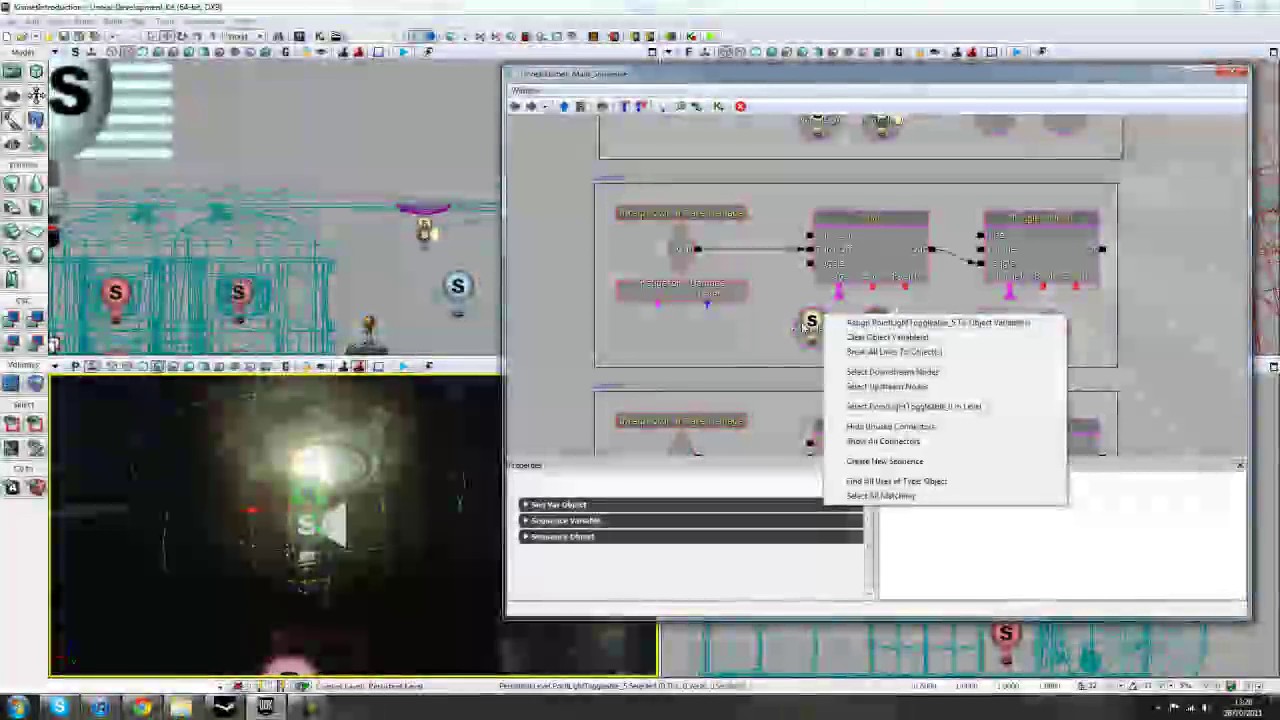
left_click(880, 323)
right_click(813, 337)
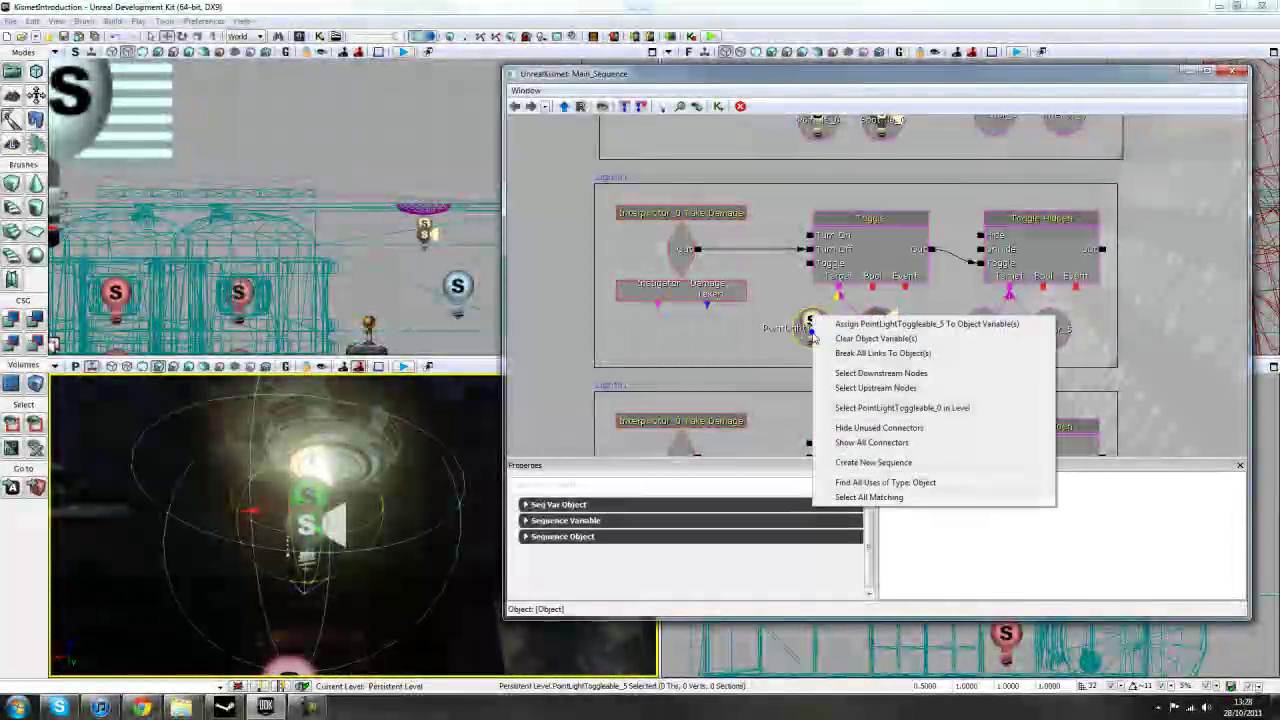
left_click(868, 328)
left_click(697, 348)
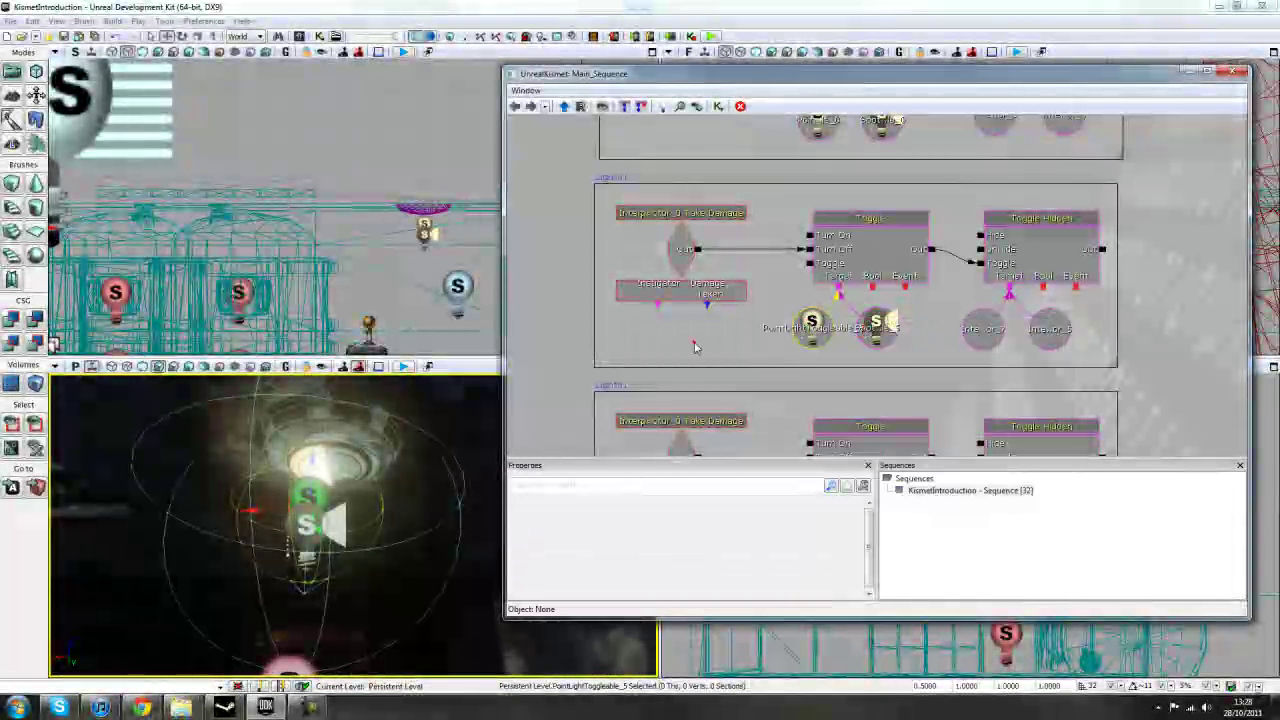
Select the lamp mesh InterpActor_5 and assign it to the second group's Take Damage event.
left_click(657, 247)
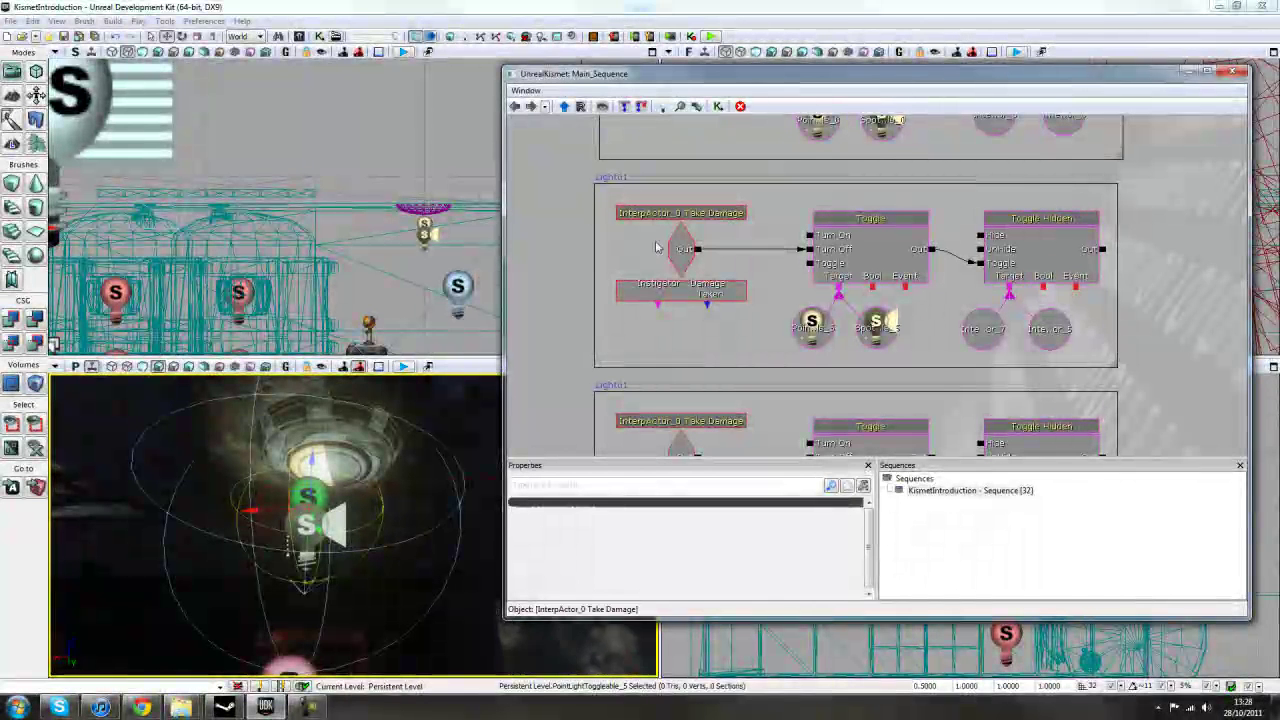
left_click(287, 440)
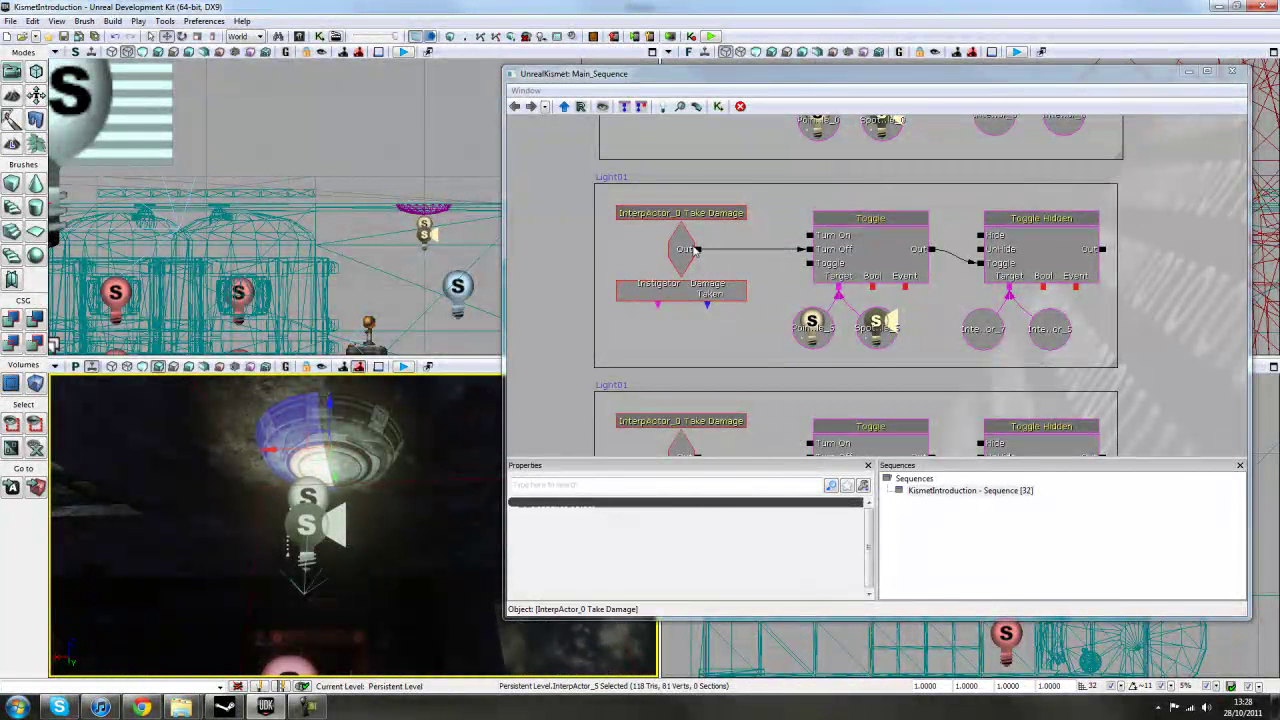
left_click(679, 255)
right_click(677, 254)
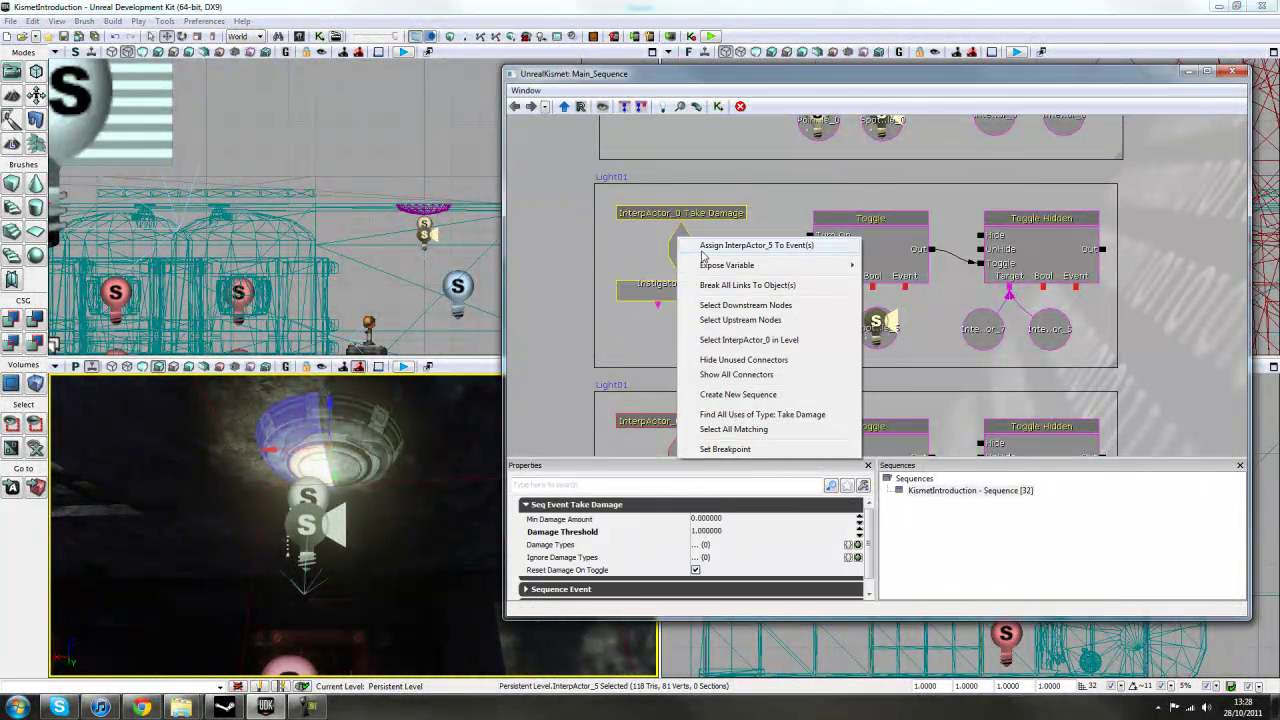
left_click(724, 247)
Assign the next ceiling lamp's overlapping meshes InterpActor_9 and InterpActor_4 to the third group's Toggle Hidden variables, hiding the first mesh to reach the second.
scroll(1123, 352, "down", 3)
left_click_drag(1124, 353, 1112, 236)
right_click_drag(388, 563, 456, 580)
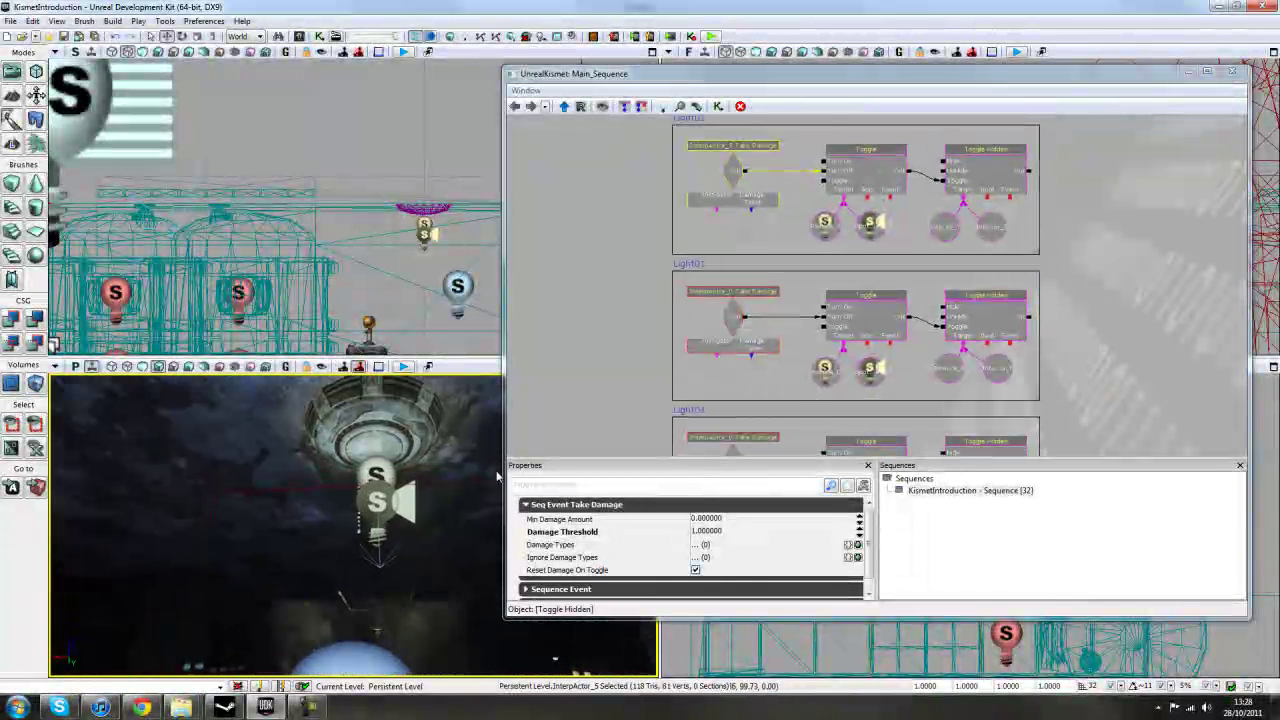
left_click(375, 420)
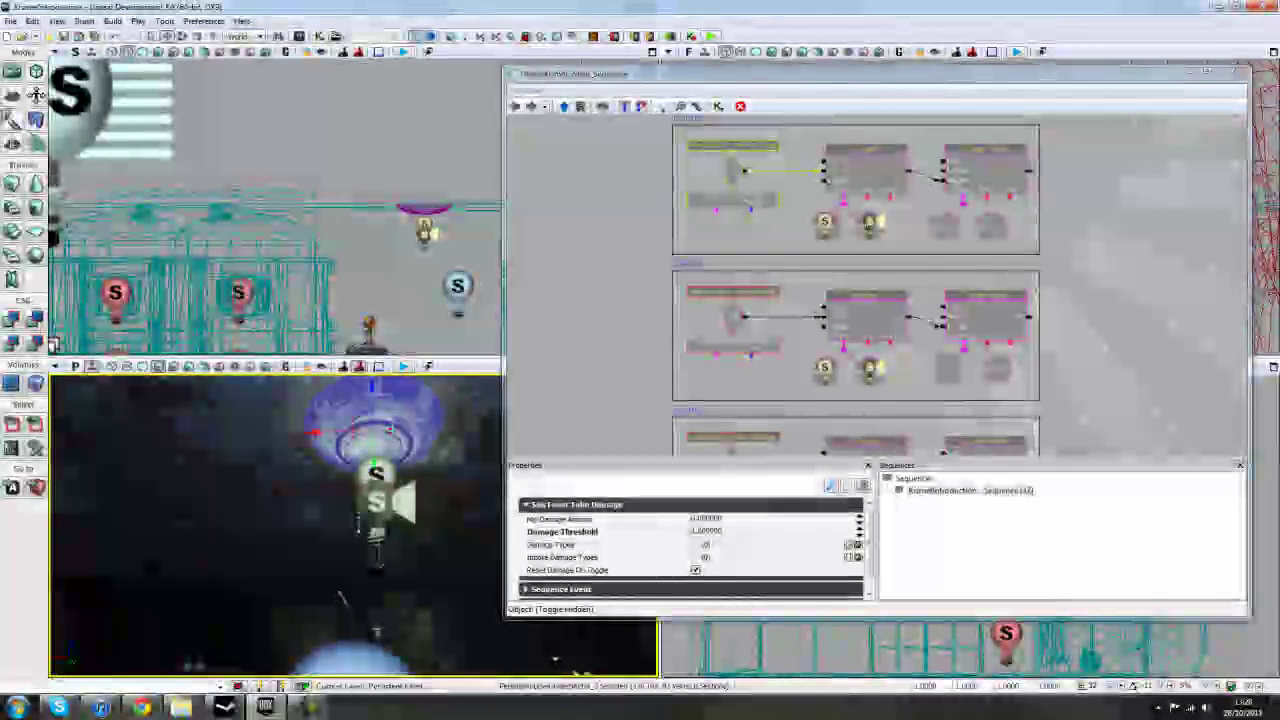
right_click(985, 382)
left_click(1040, 363)
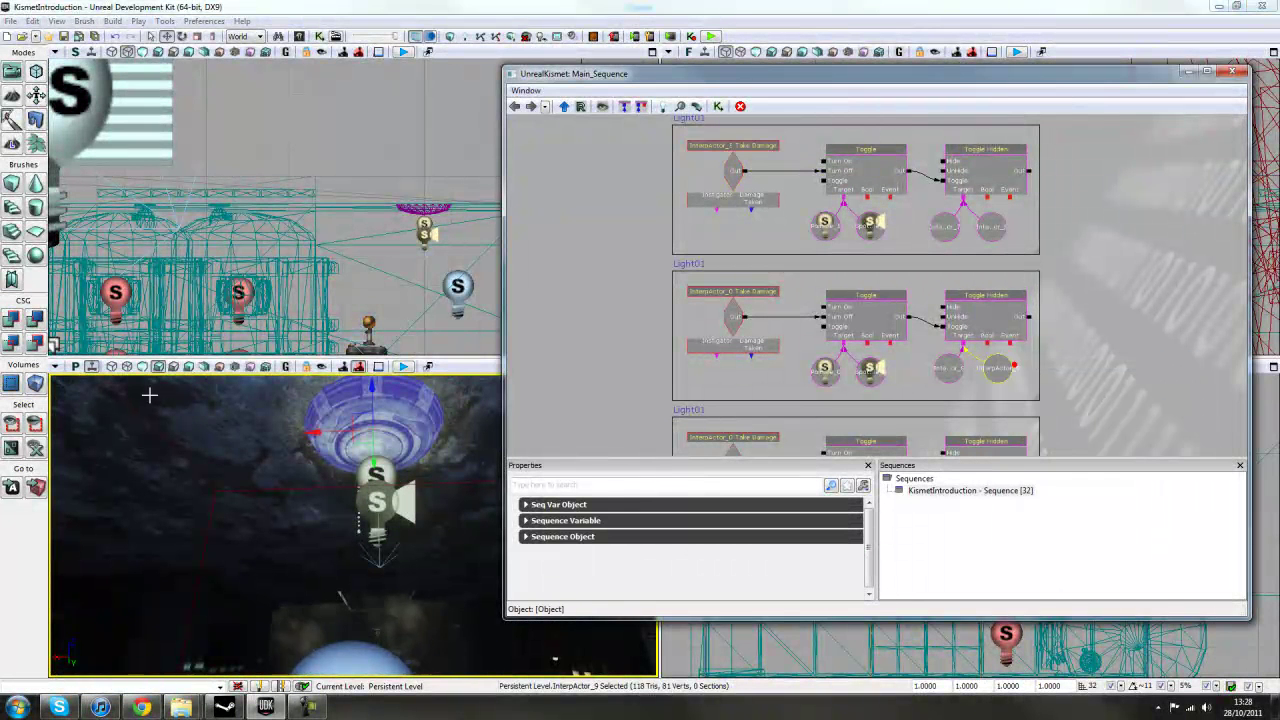
left_click(38, 427)
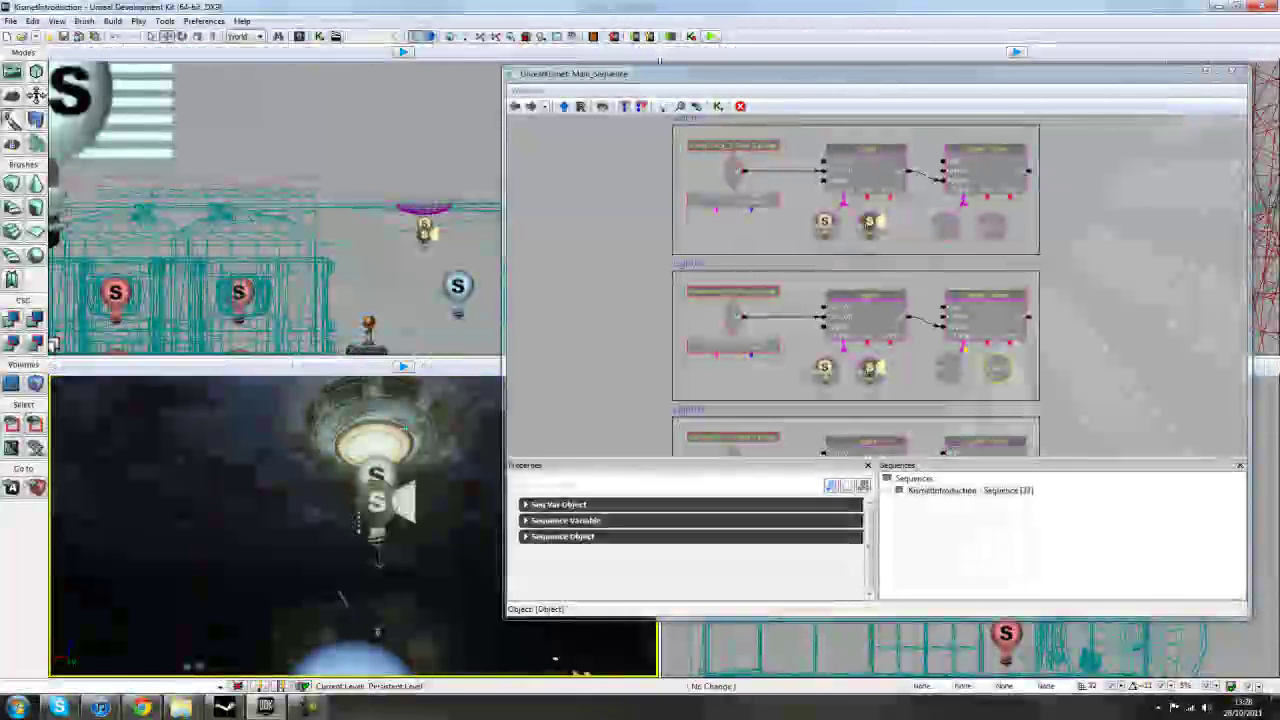
left_click(372, 425)
right_click(946, 373)
left_click(975, 362)
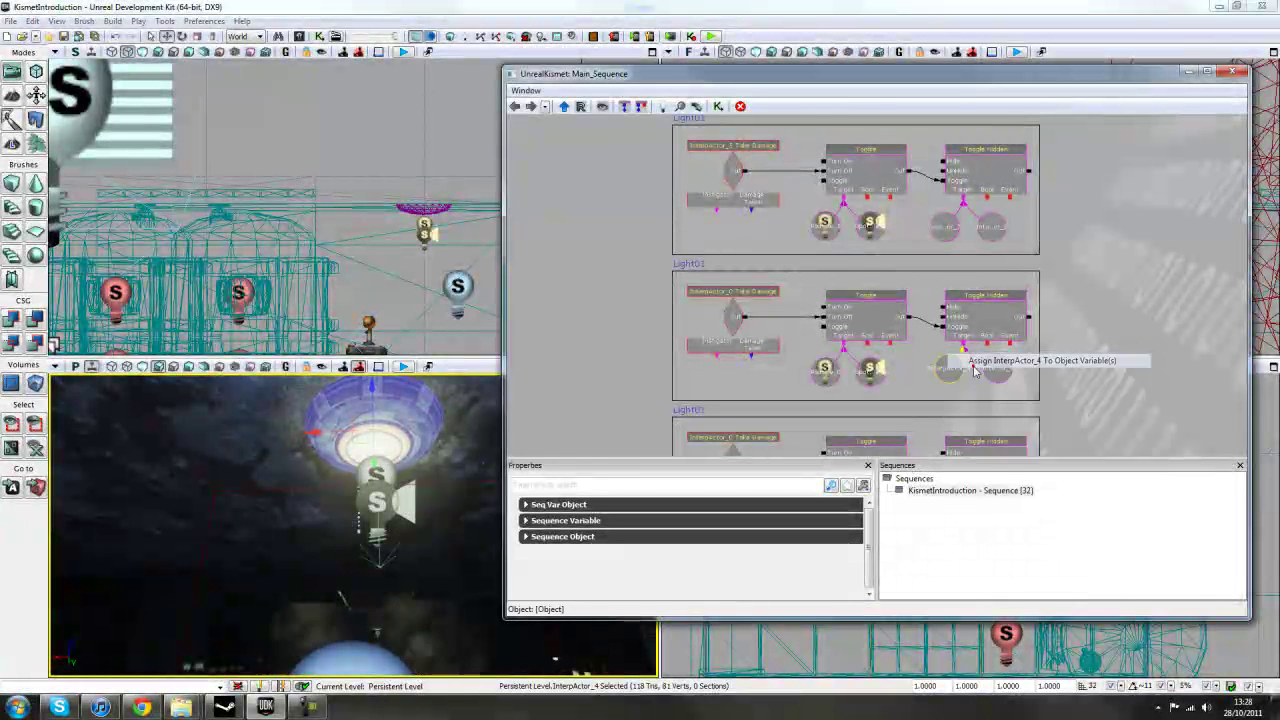
Assign that lamp's toggleable spotlight and PointLightToggleable_4 to the matching light variables on the third group's Toggle.
left_click(403, 495)
right_click(866, 370)
left_click(905, 363)
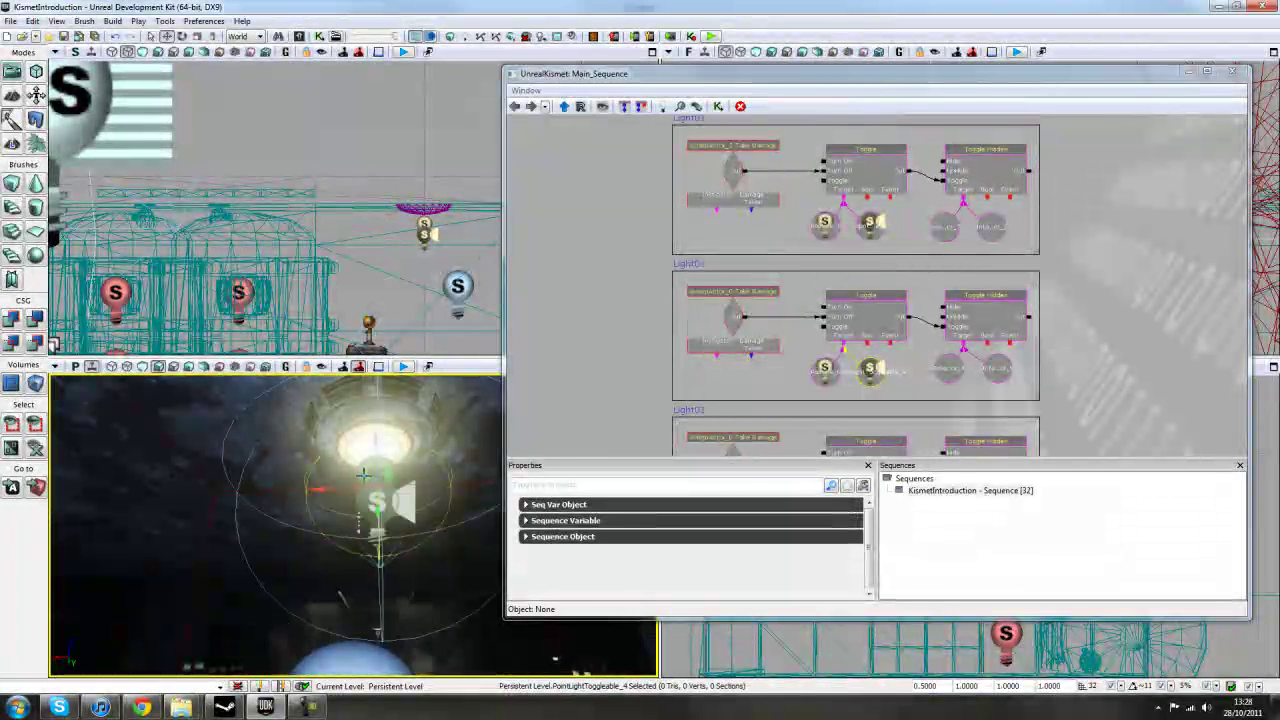
right_click(816, 368)
left_click(920, 372)
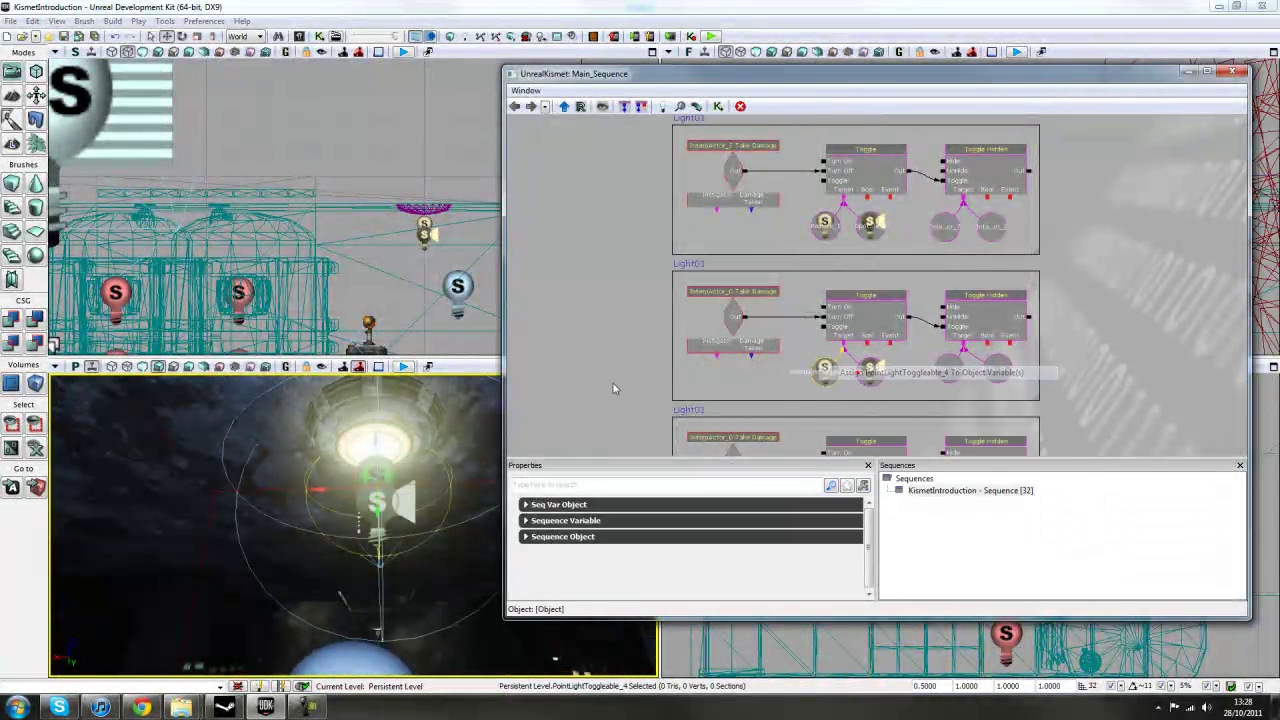
Assign the lamp mesh InterpActor_4 to the third group's Take Damage event.
left_click(375, 470)
left_click(740, 320)
right_click(762, 326)
left_click(800, 332)
Select the last ceiling lamp's mesh InterpActor_3 and assign it to the fourth group's Take Damage event.
mouse_move(424, 617)
left_mouse_down()
mouse_move(410, 580)
mouse_move(431, 675)
mouse_move(431, 615)
left_mouse_up()
left_click(327, 433)
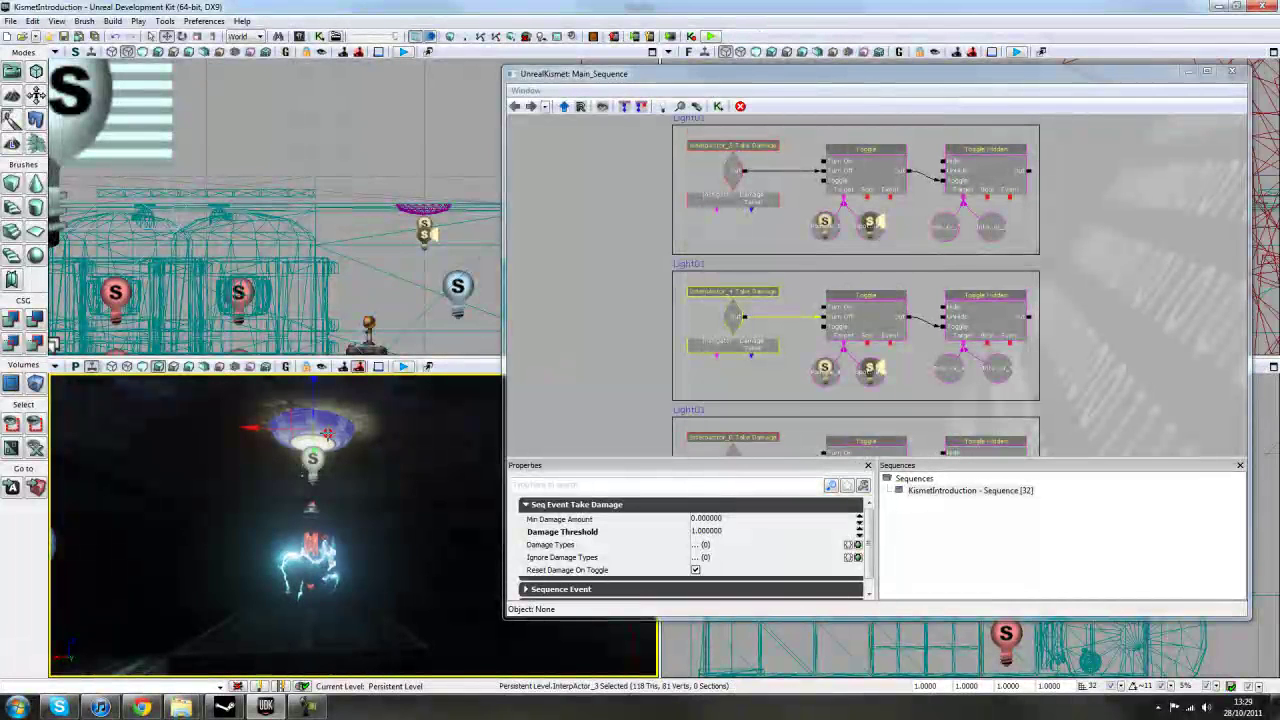
left_click_drag(752, 398, 824, 180)
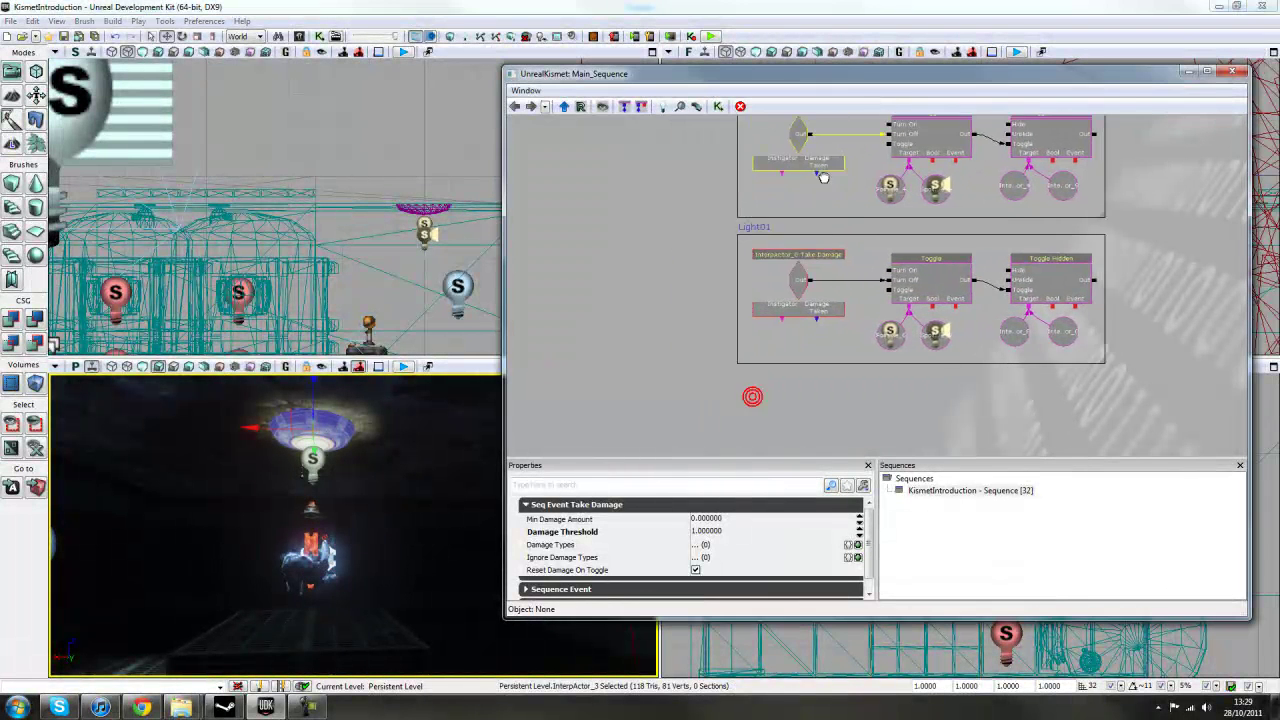
right_click(806, 261)
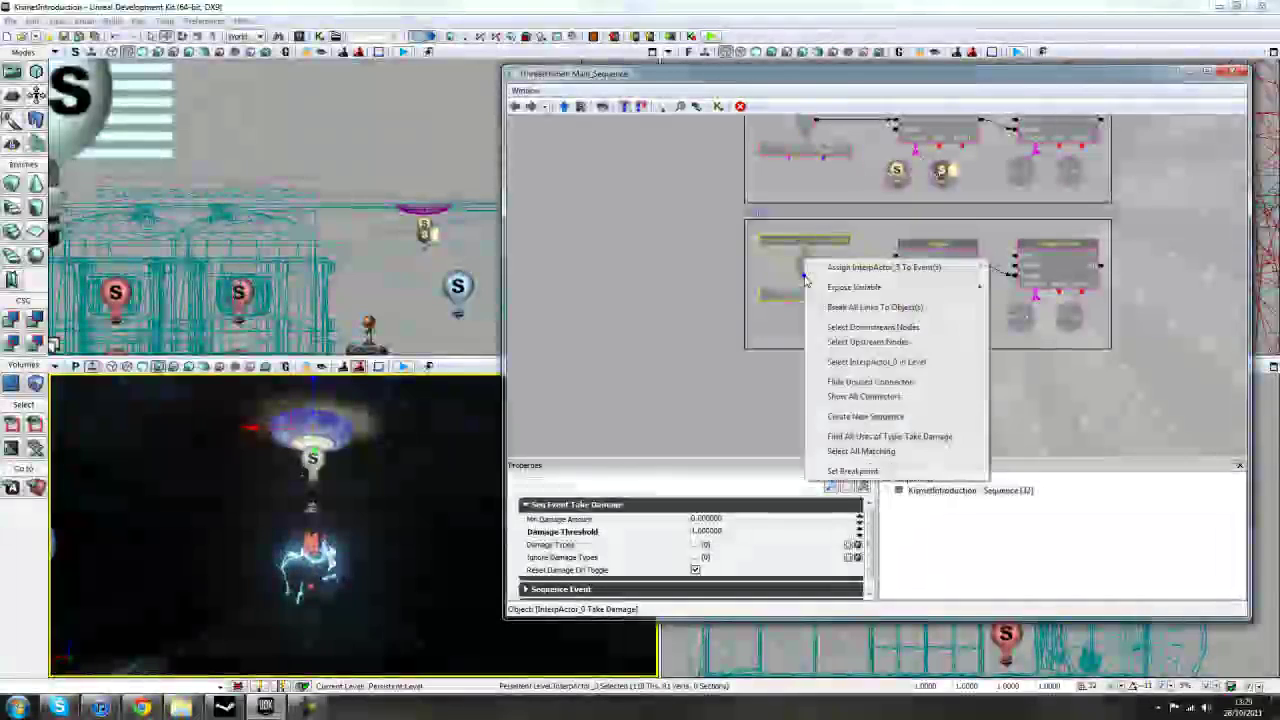
left_click(846, 268)
Assign PointLightToggleable_3 to the point light variable on the fourth group's Toggle and delete that group's spotlight variable.
scroll(837, 374, "up", 2)
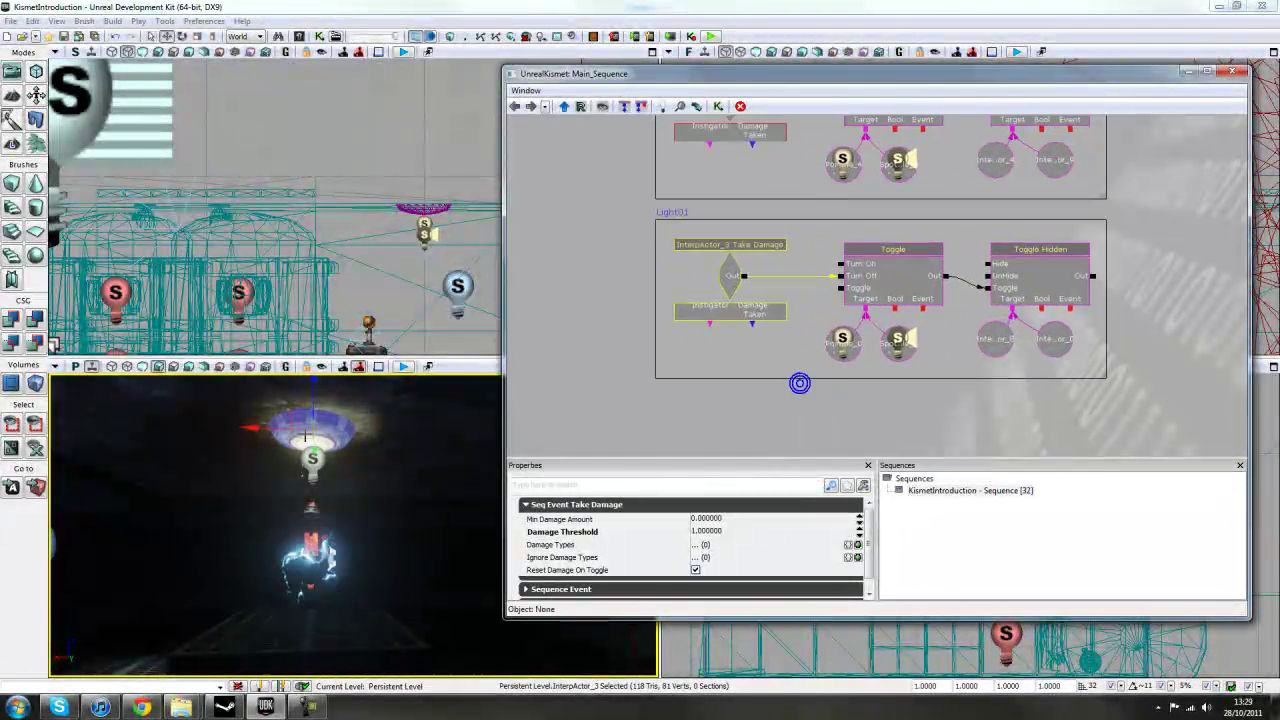
left_click(313, 461)
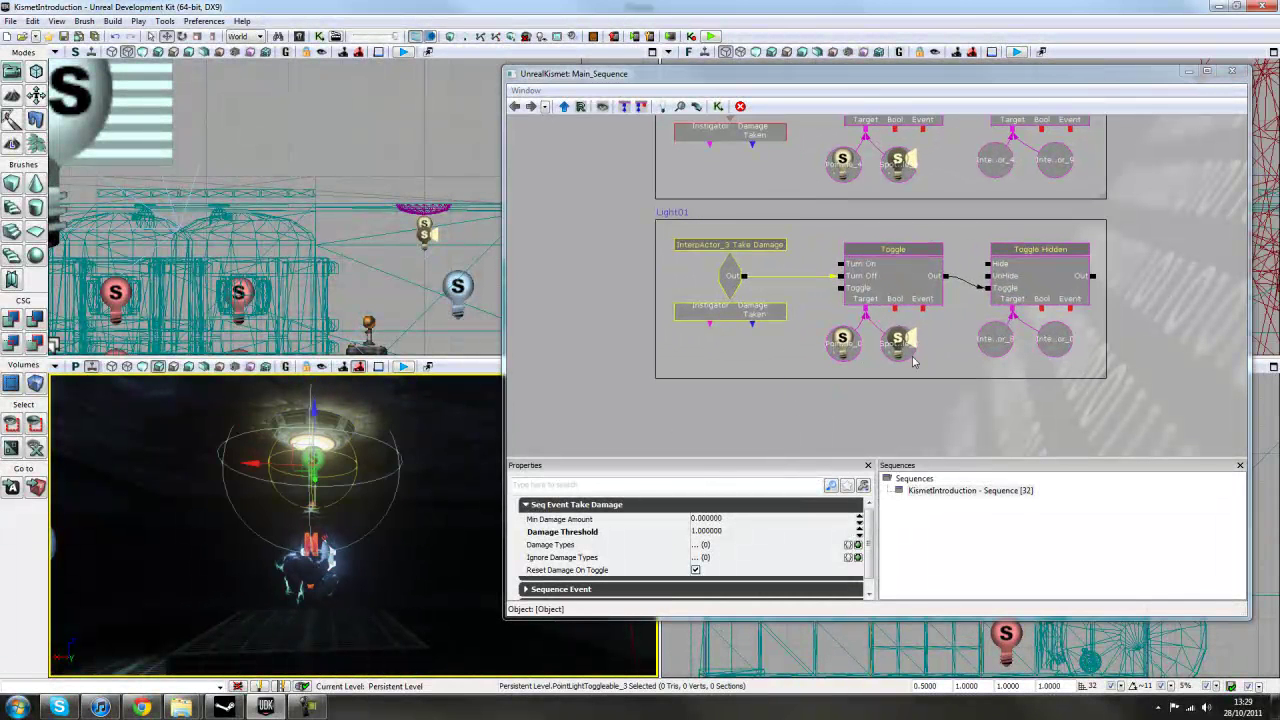
right_click(853, 334)
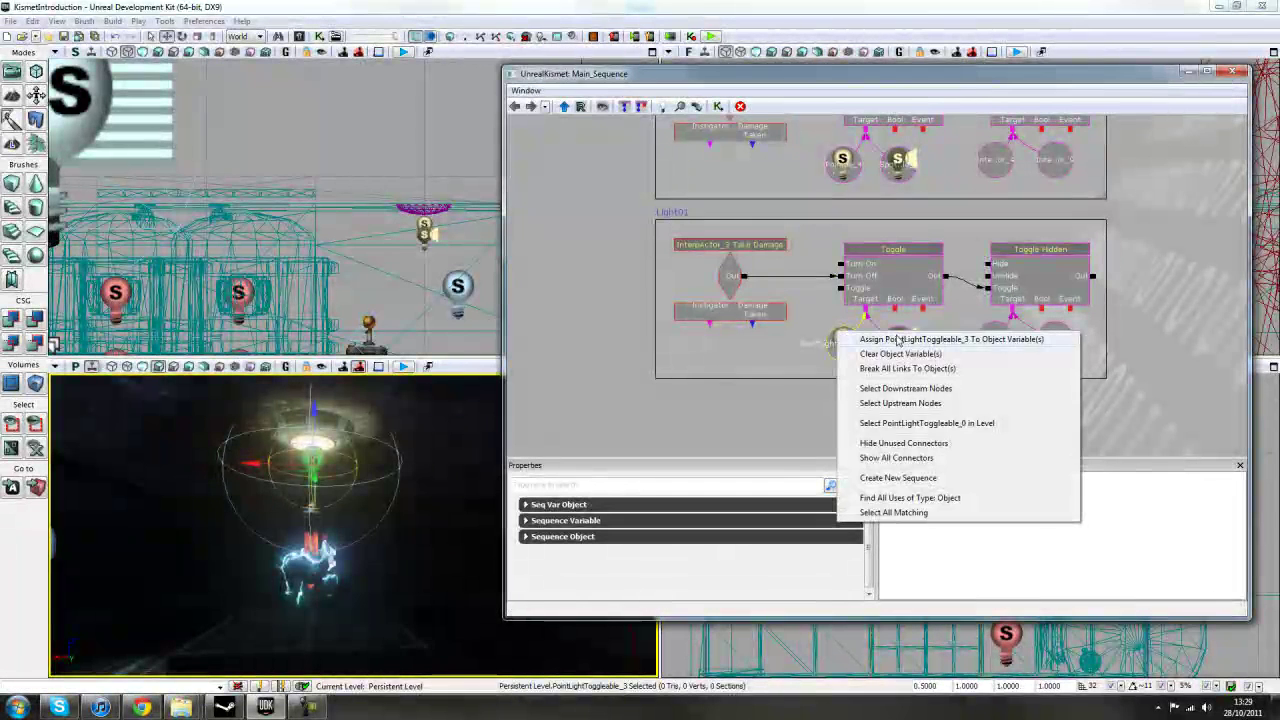
left_click(897, 339)
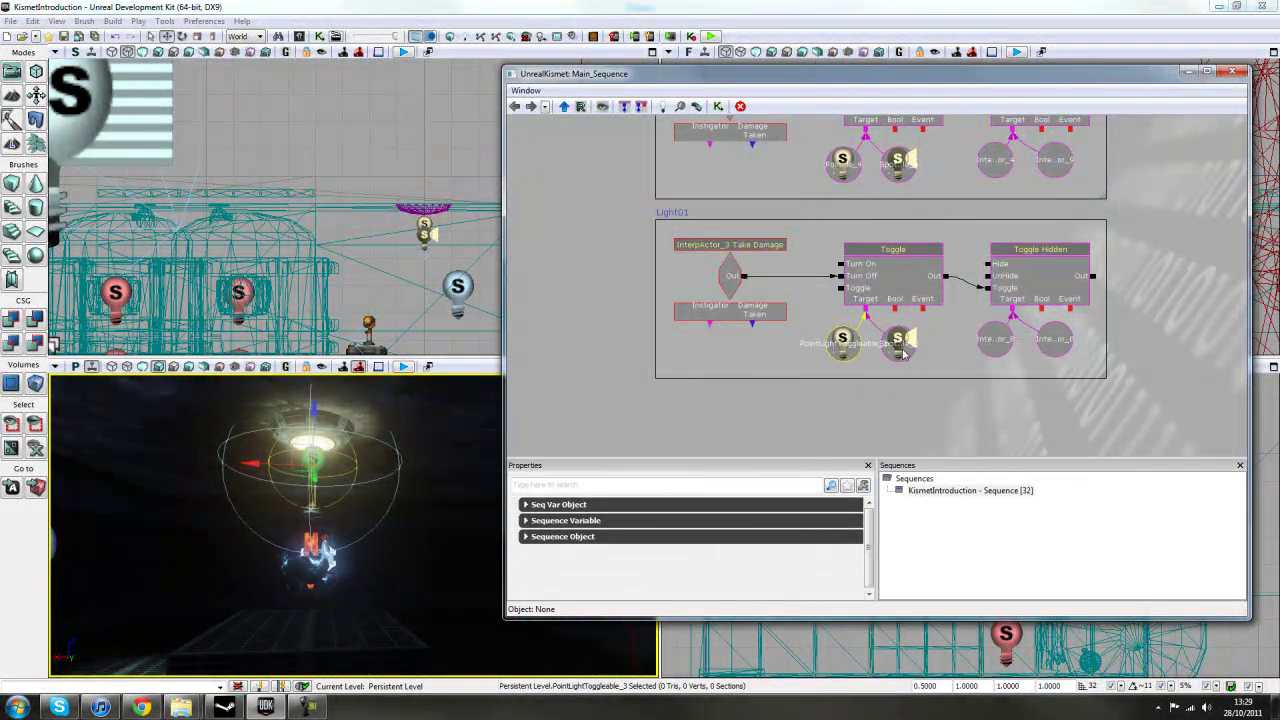
key("Delete")
left_click_drag(923, 342, 852, 368)
Assign the lamp's overlapping meshes InterpActor_3 and InterpActor_10 to the two object variables on the fourth group's Toggle Hidden.
left_click(315, 424)
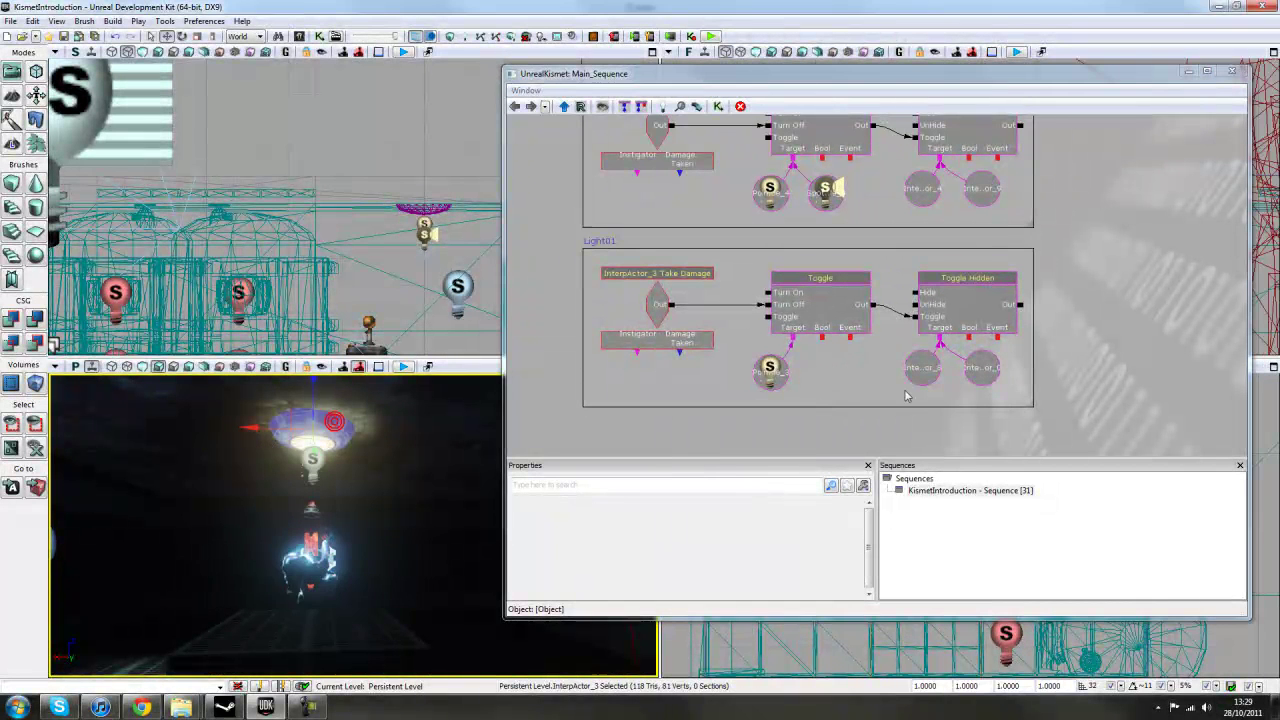
right_click(926, 364)
left_click(985, 366)
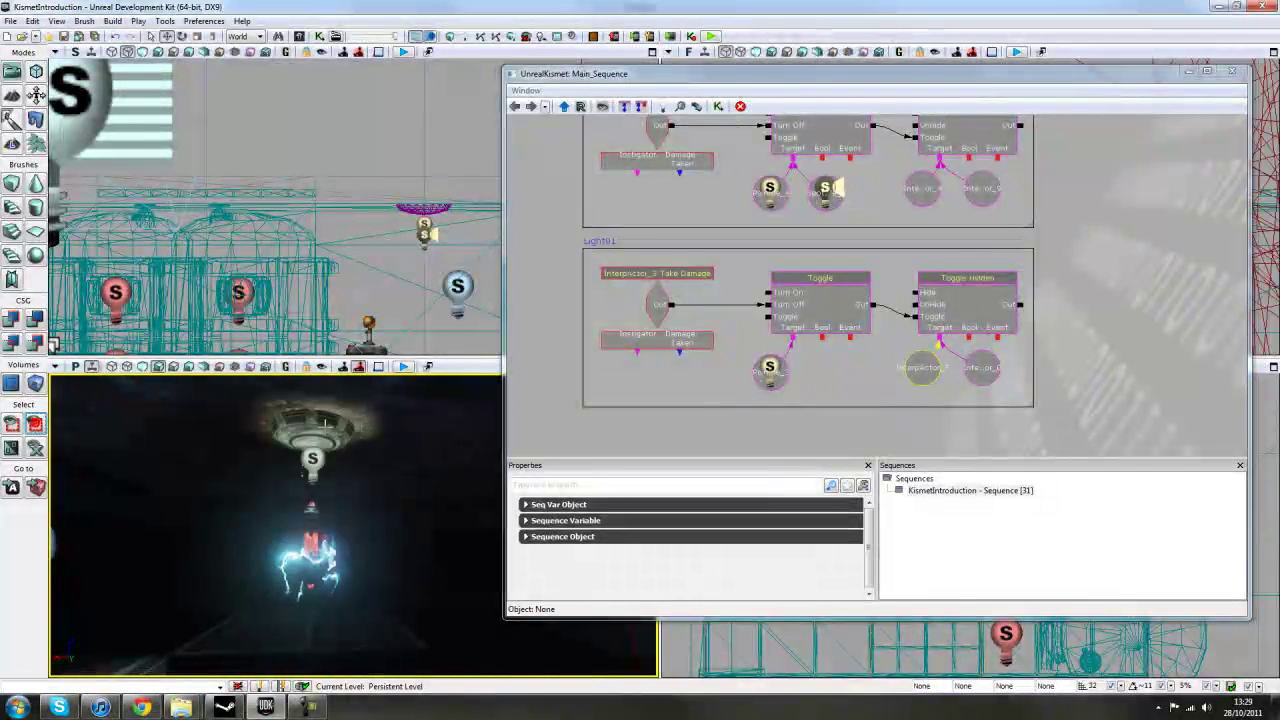
right_click(982, 364)
left_click(1030, 366)
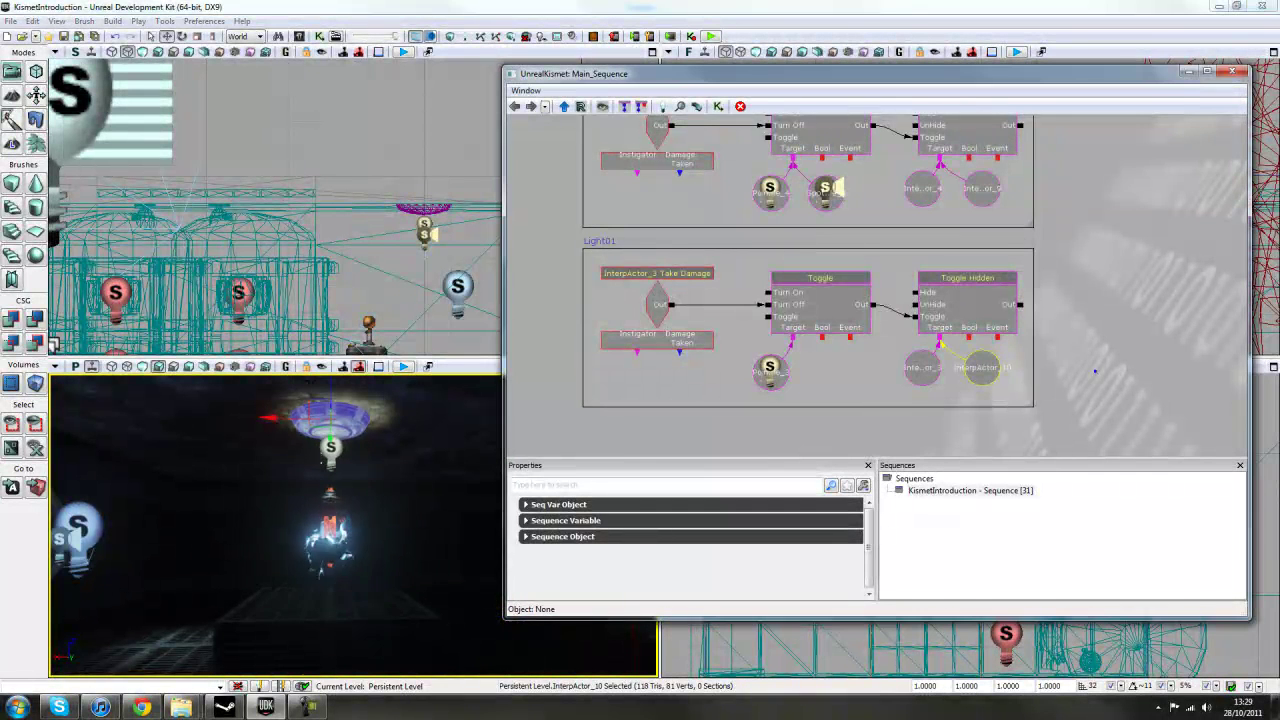
Rename the second light group's comment box to Light02.
scroll(1060, 440, "down", 2)
scroll(1000, 360, "down", 1)
scroll(760, 305, "up", 1)
left_click(764, 304)
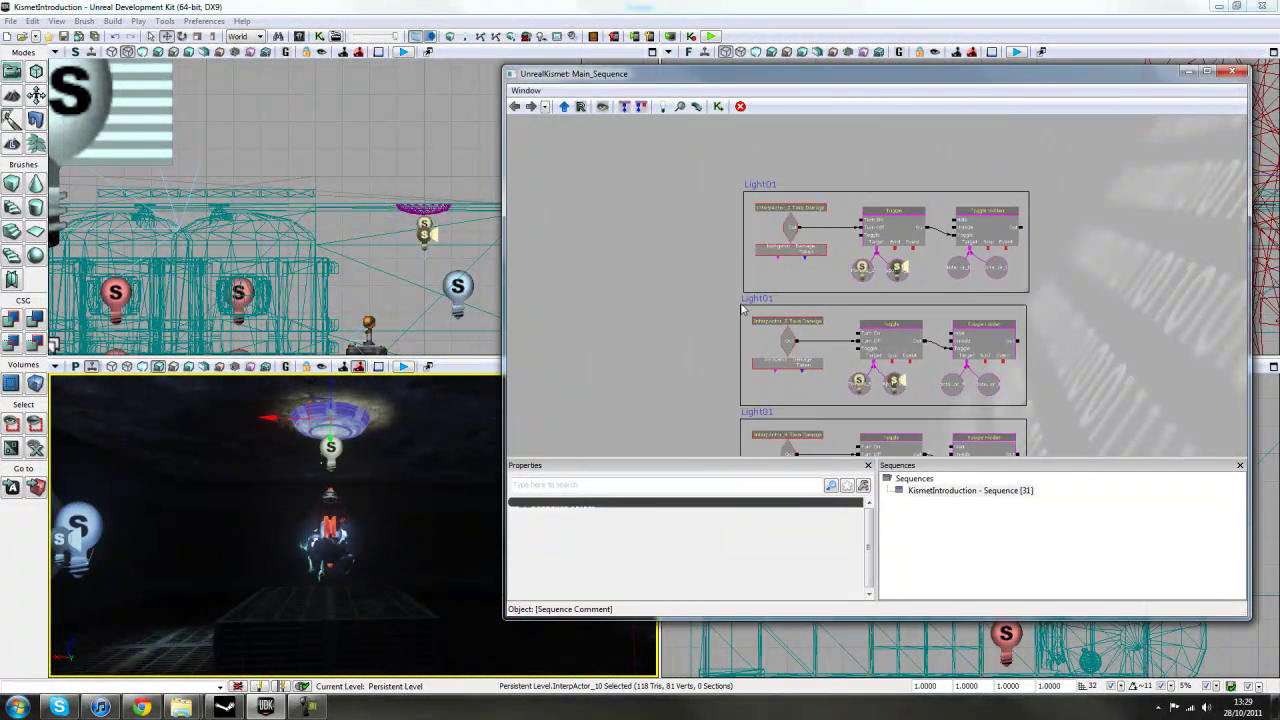
double_click(764, 304)
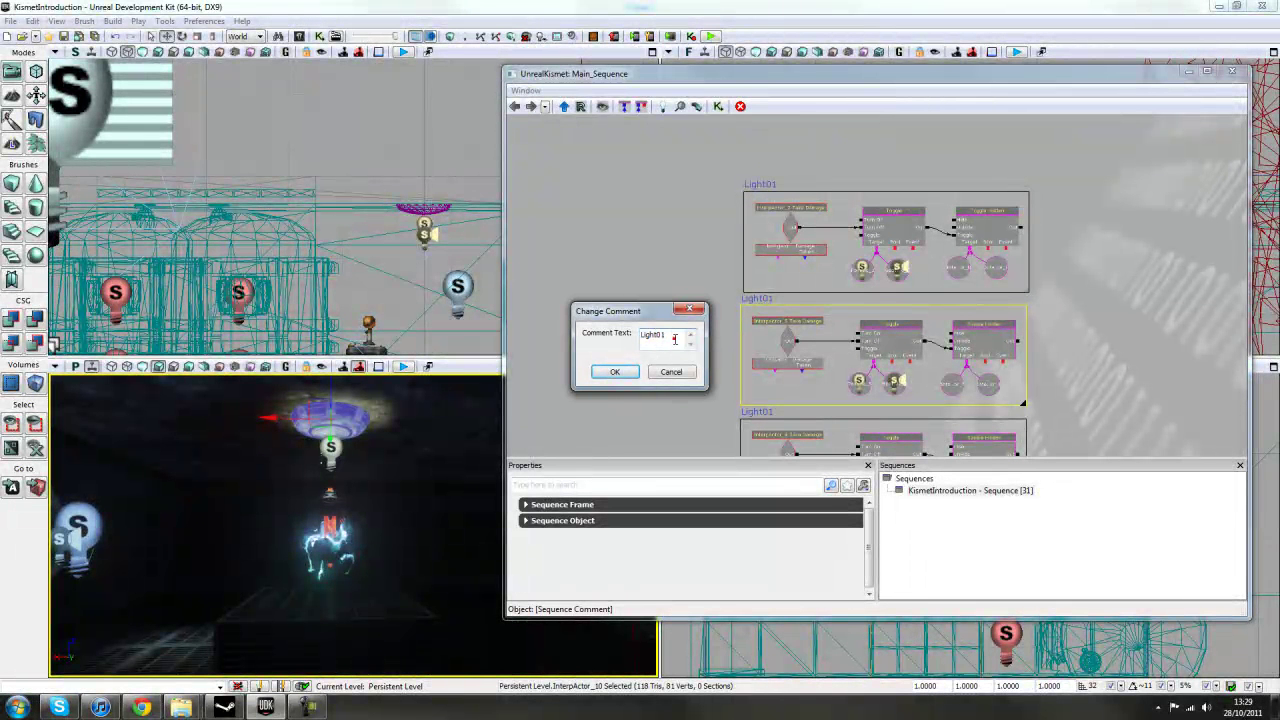
key("BackSpace")
type("2")
key("Return")
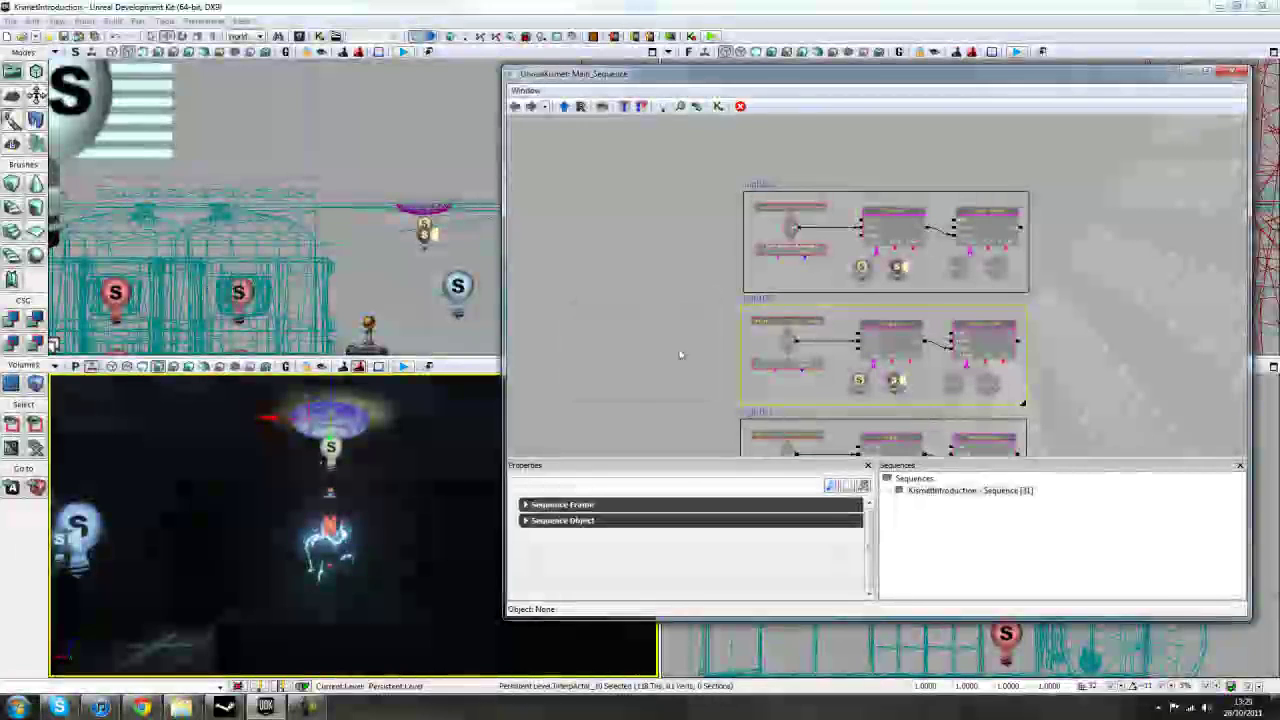
Rename the third light group's comment box to Light03.
left_click_drag(678, 350, 716, 203)
left_click(763, 279)
double_click(763, 279)
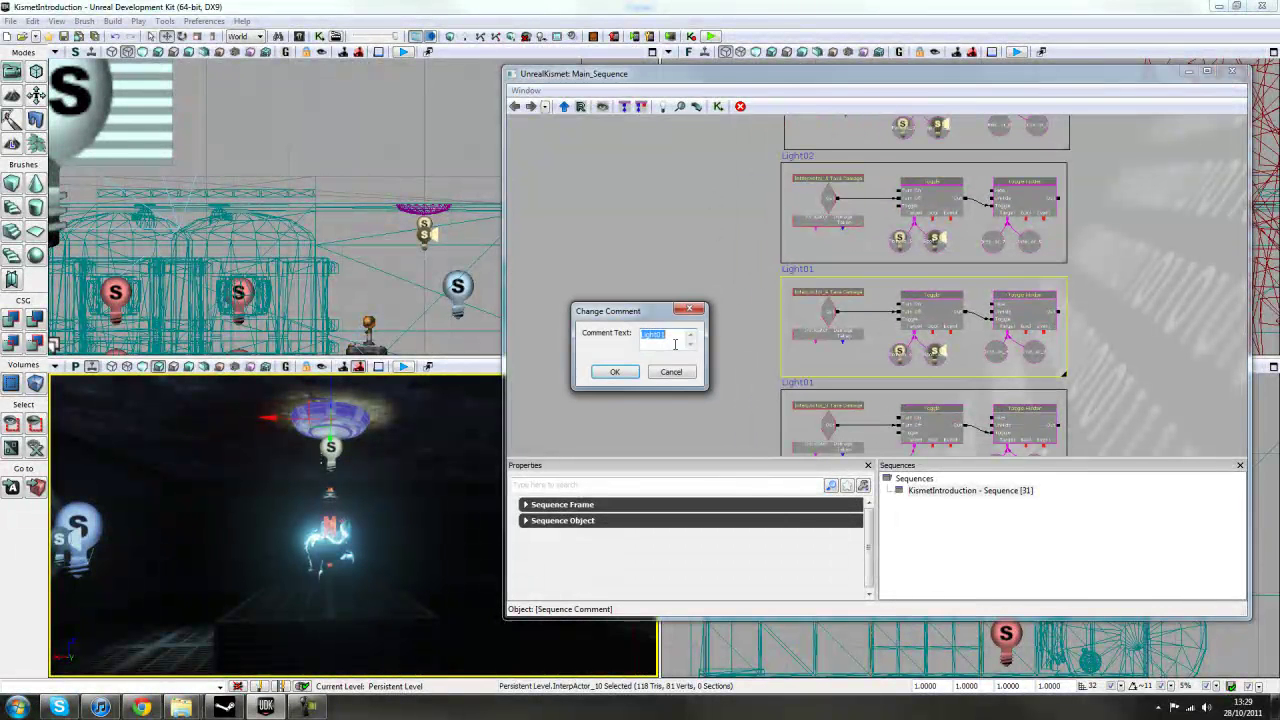
type("3")
key("Return")
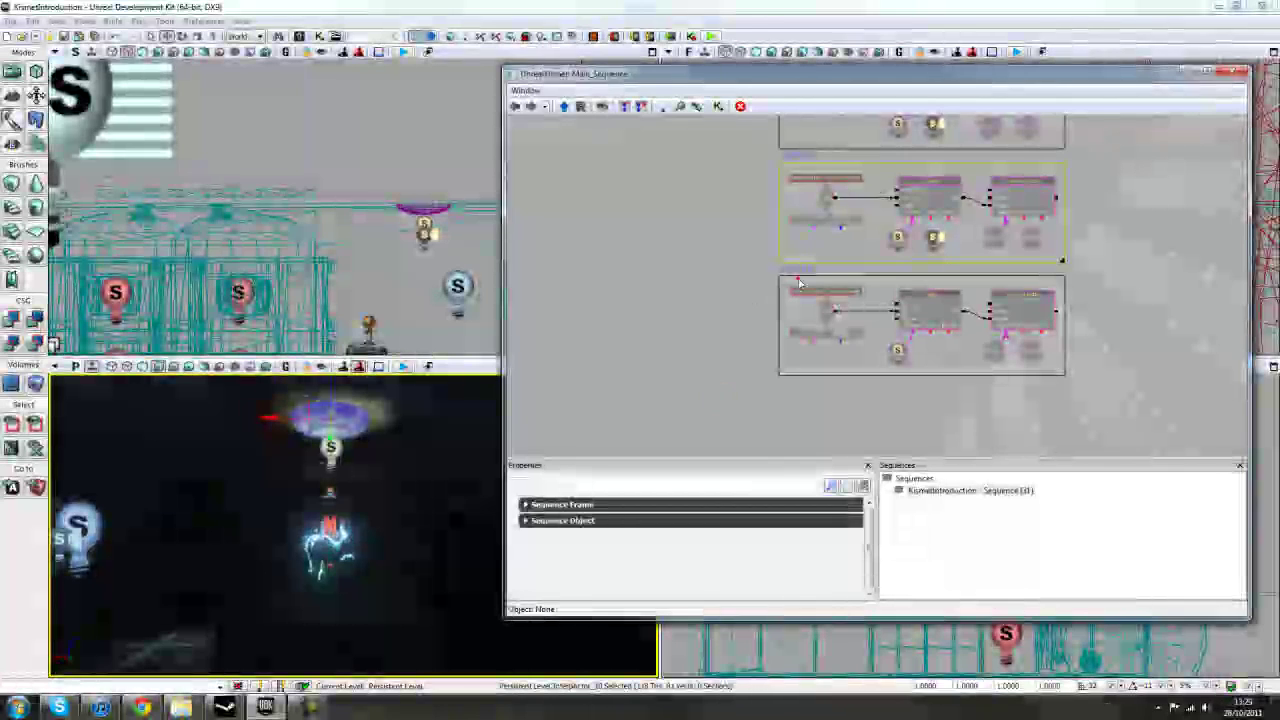
Rename the fourth light group's comment box to Light04.
left_click(798, 284)
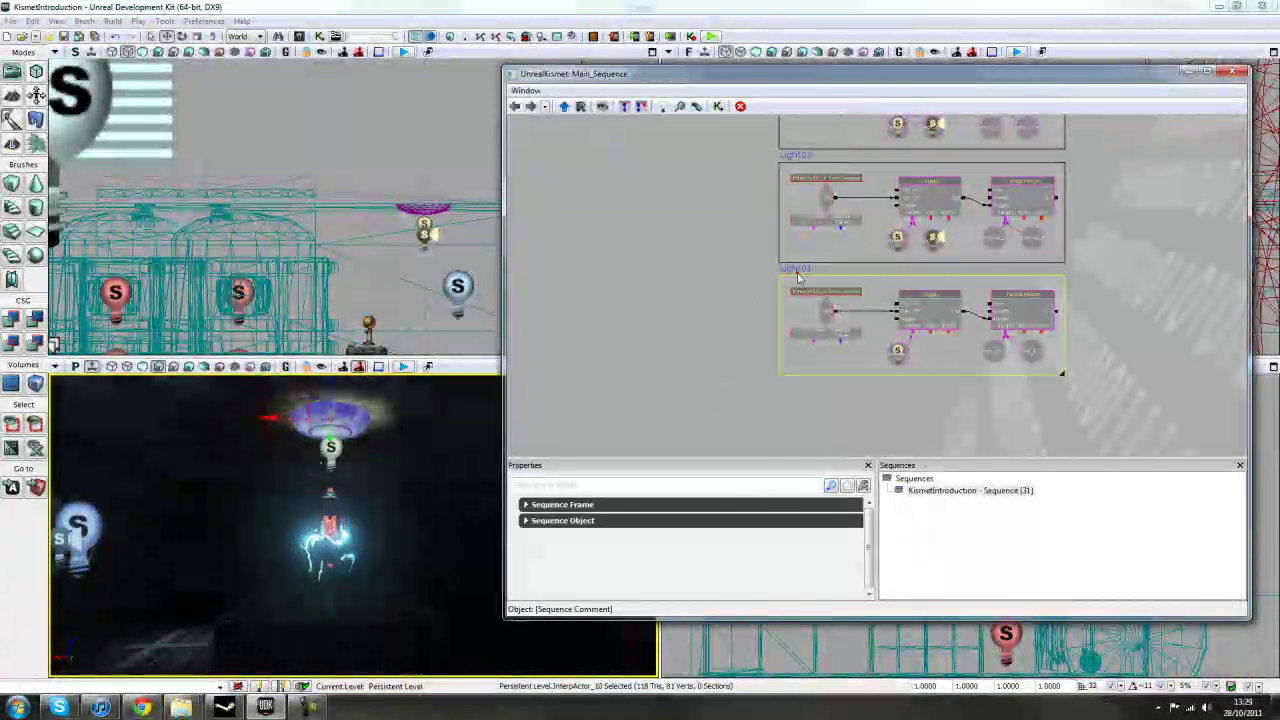
double_click(798, 284)
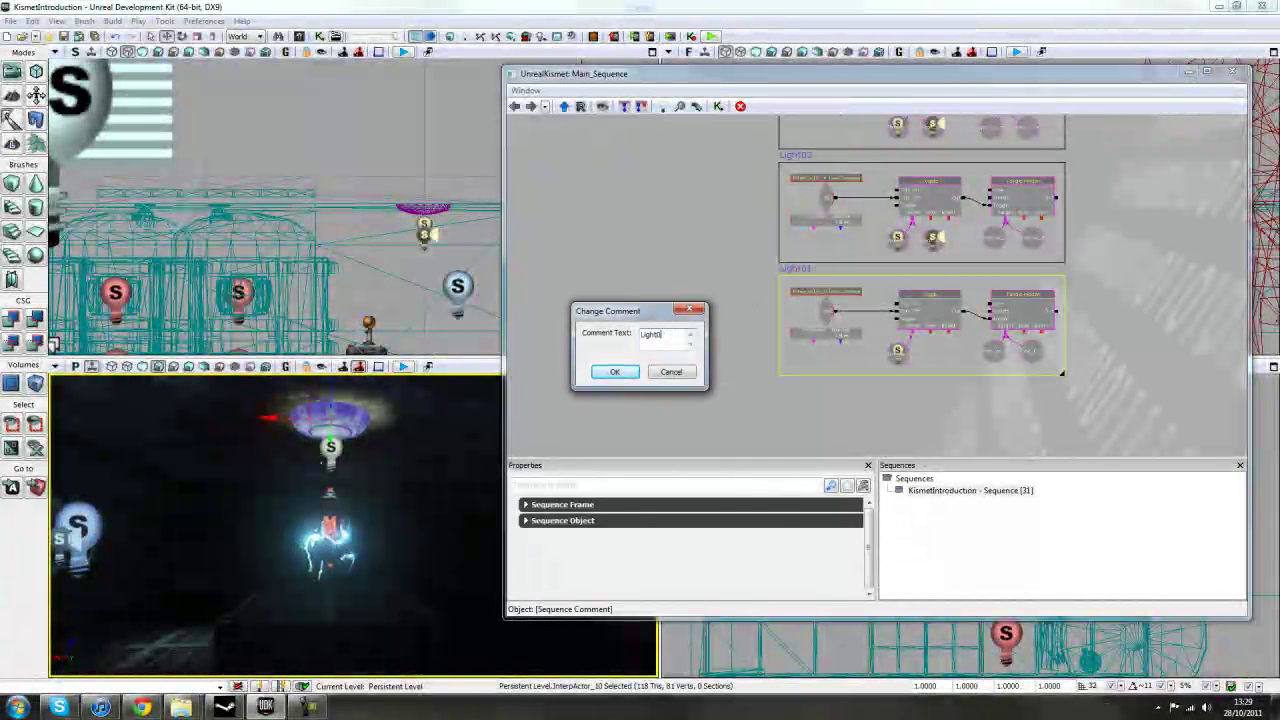
type("4")
key("Return")
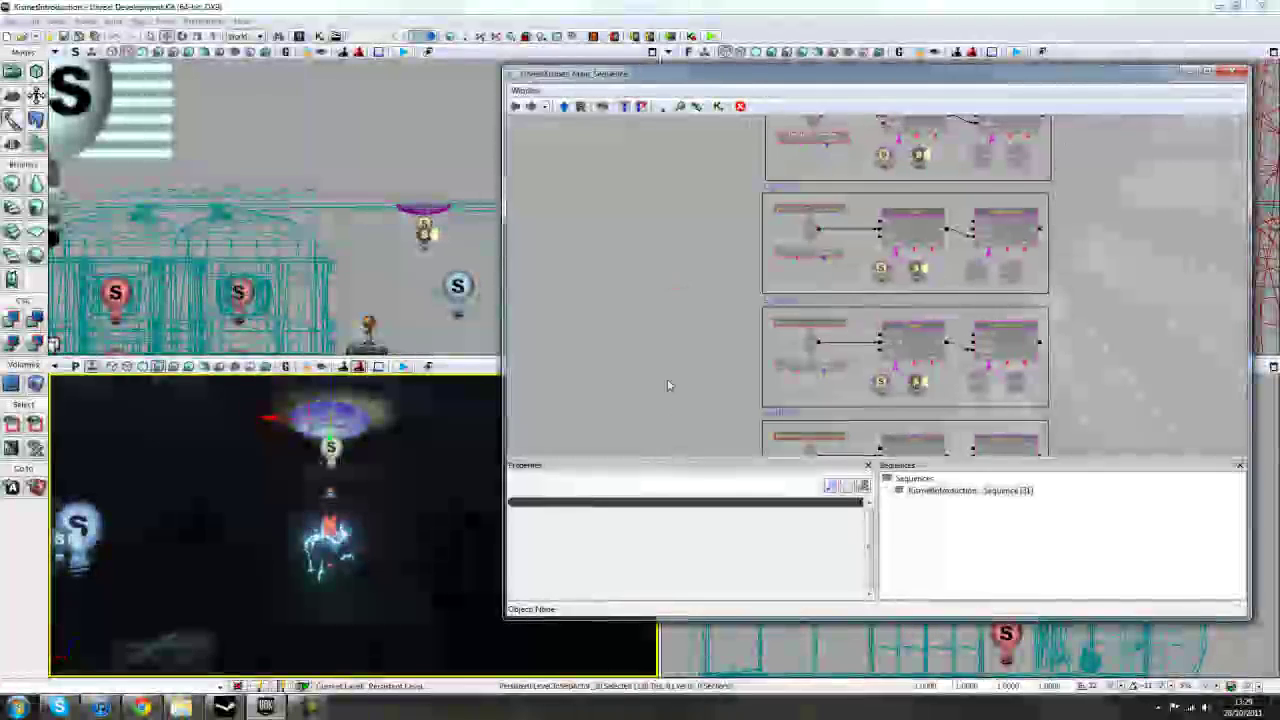
Close the Kismet editor and launch the level in the editor's play window to test shooting out the lamps.
scroll(669, 343, "down", 2)
right_click_drag(300, 530, 200, 515)
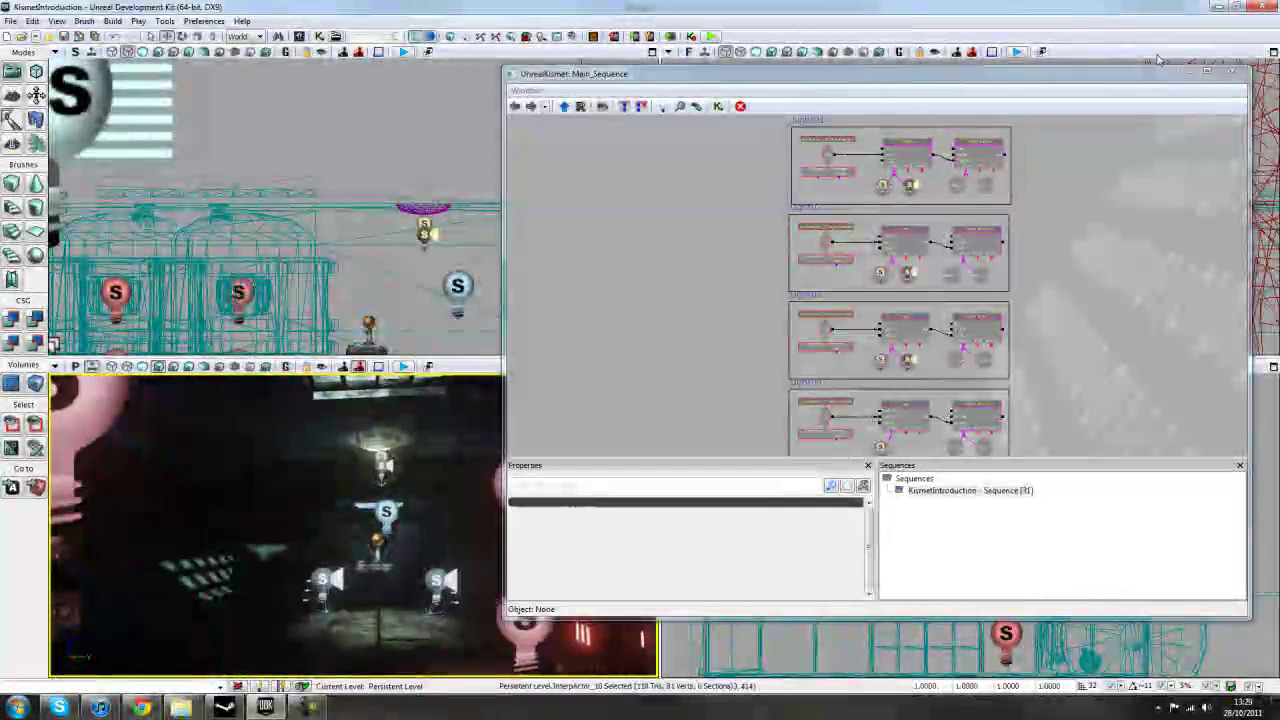
left_click(1232, 73)
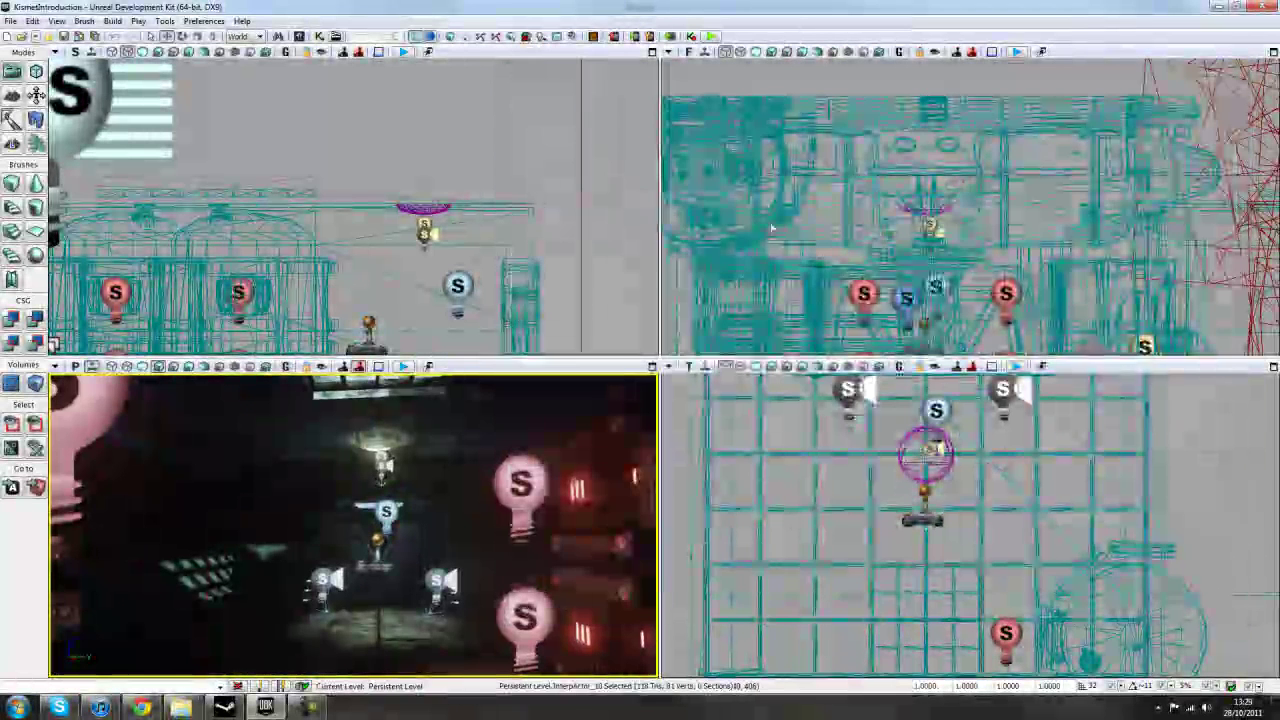
left_click(711, 37)
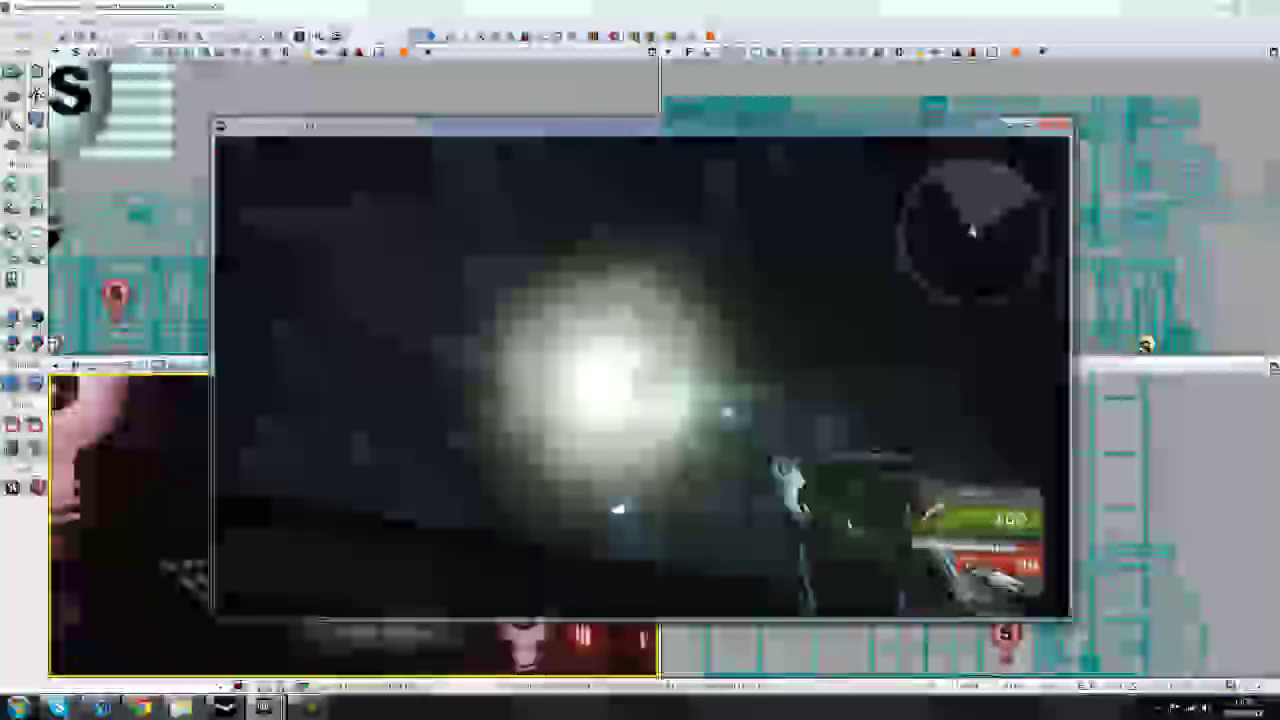
Shoot at the ceiling lamps along the corridor to test that they go out, and end the play session.
left_click(641, 377)
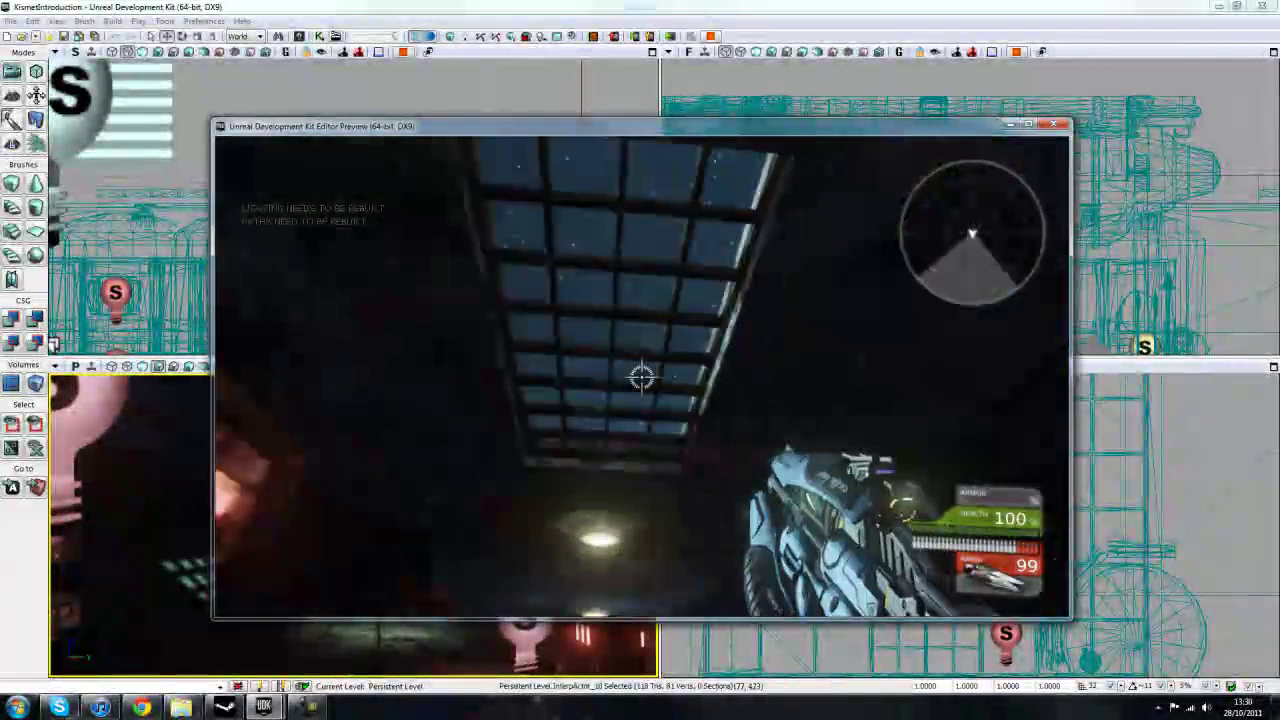
left_click(644, 377)
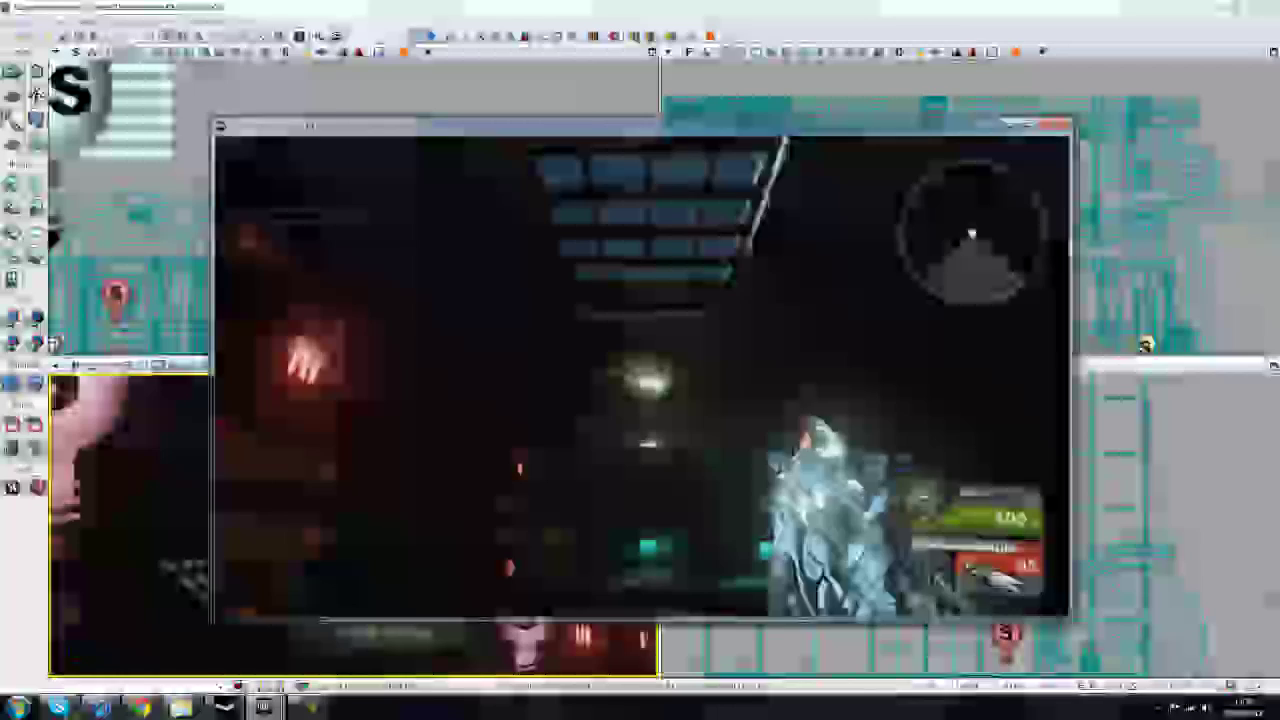
left_click(641, 377)
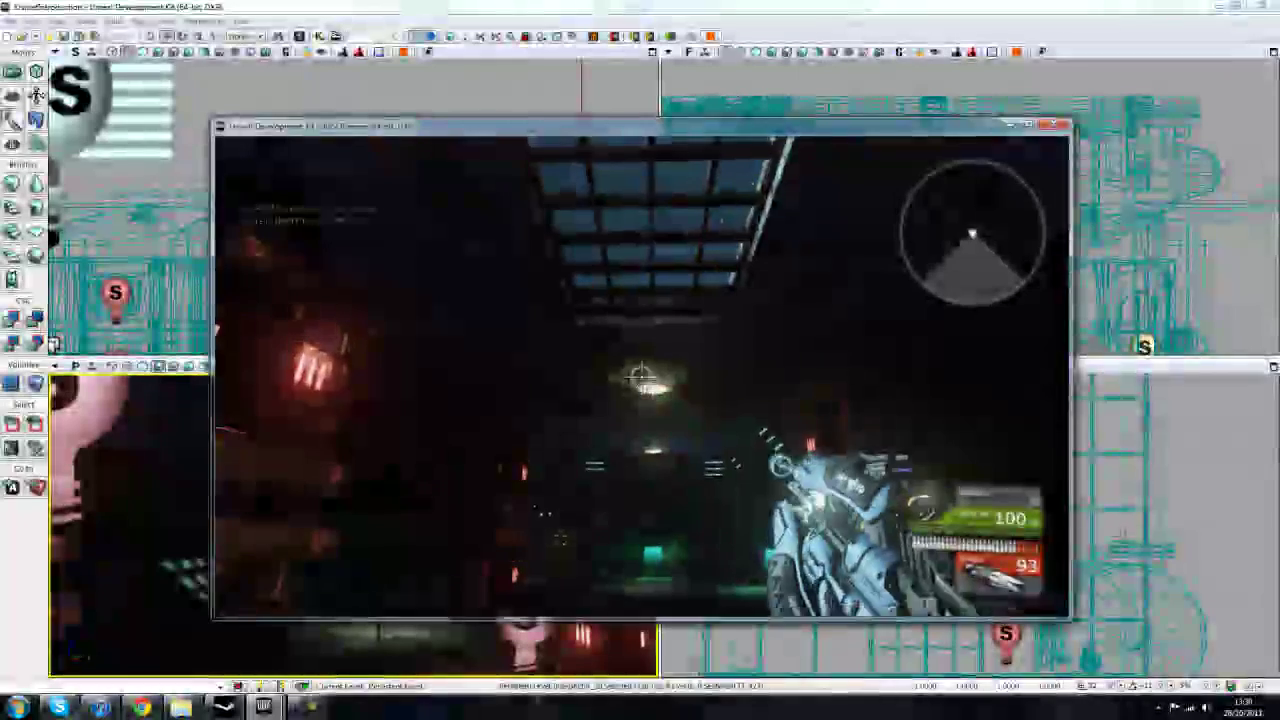
left_click(641, 377)
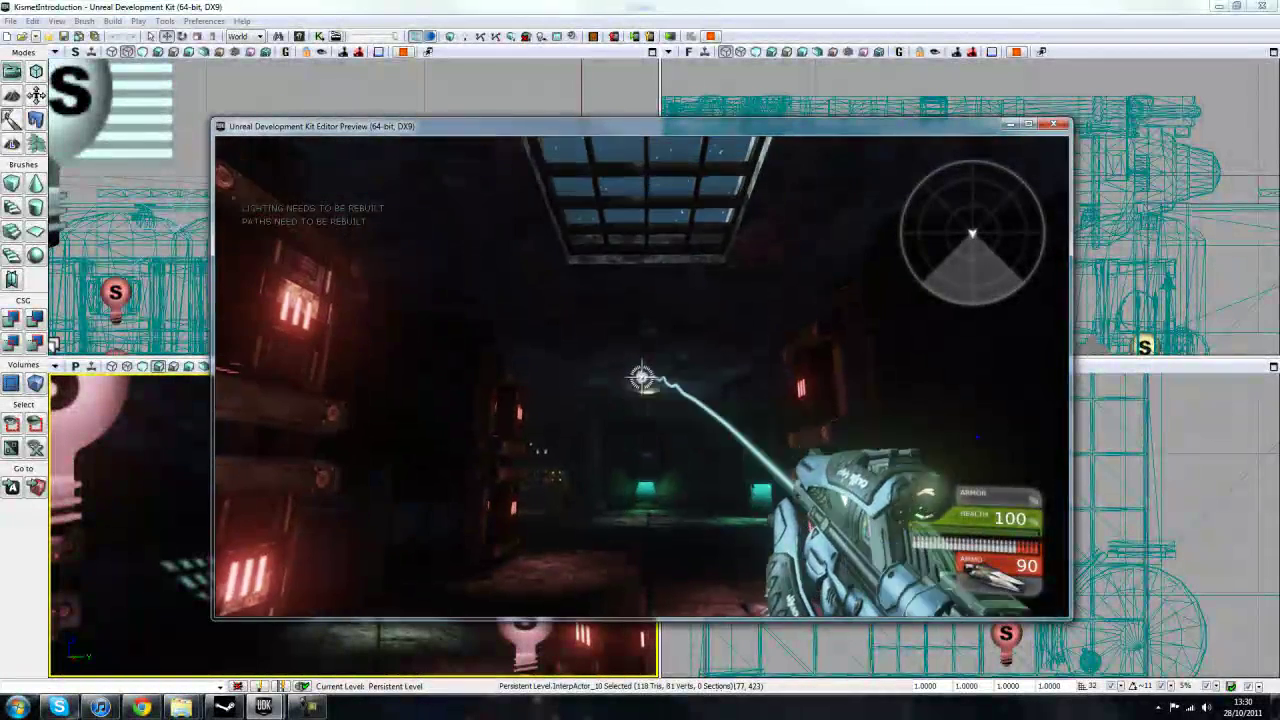
left_click(641, 377)
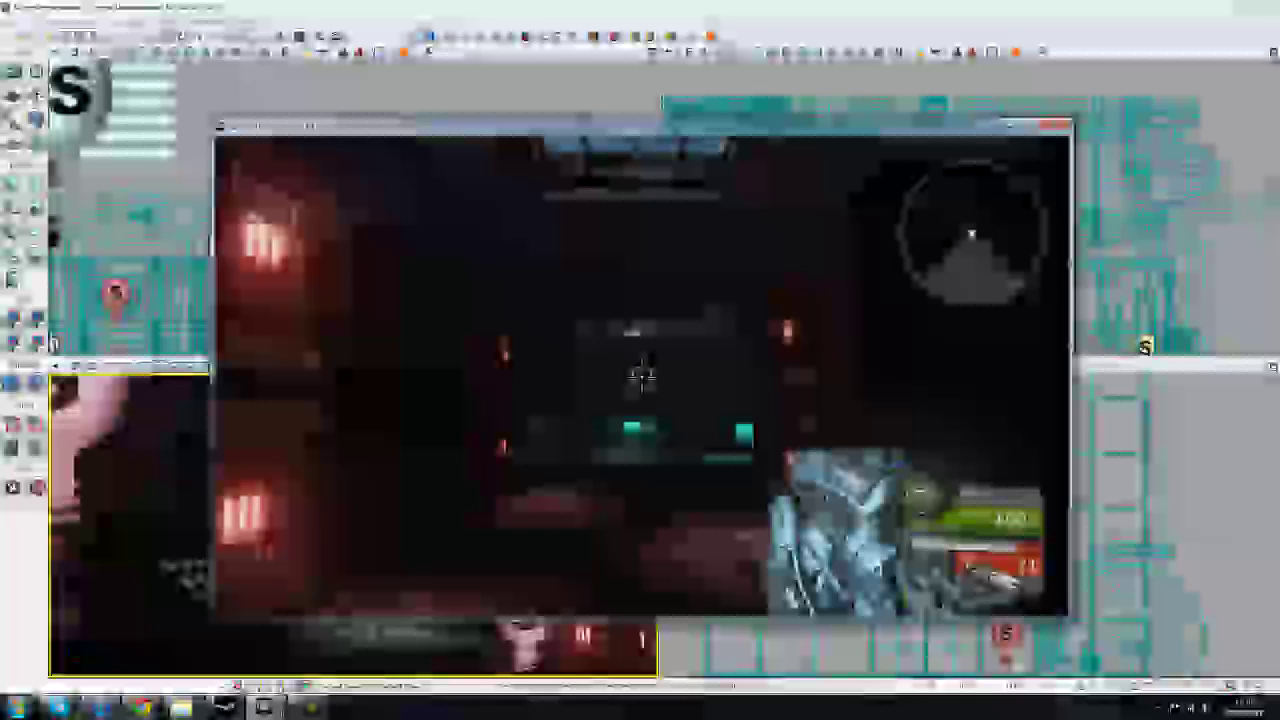
left_click(641, 377)
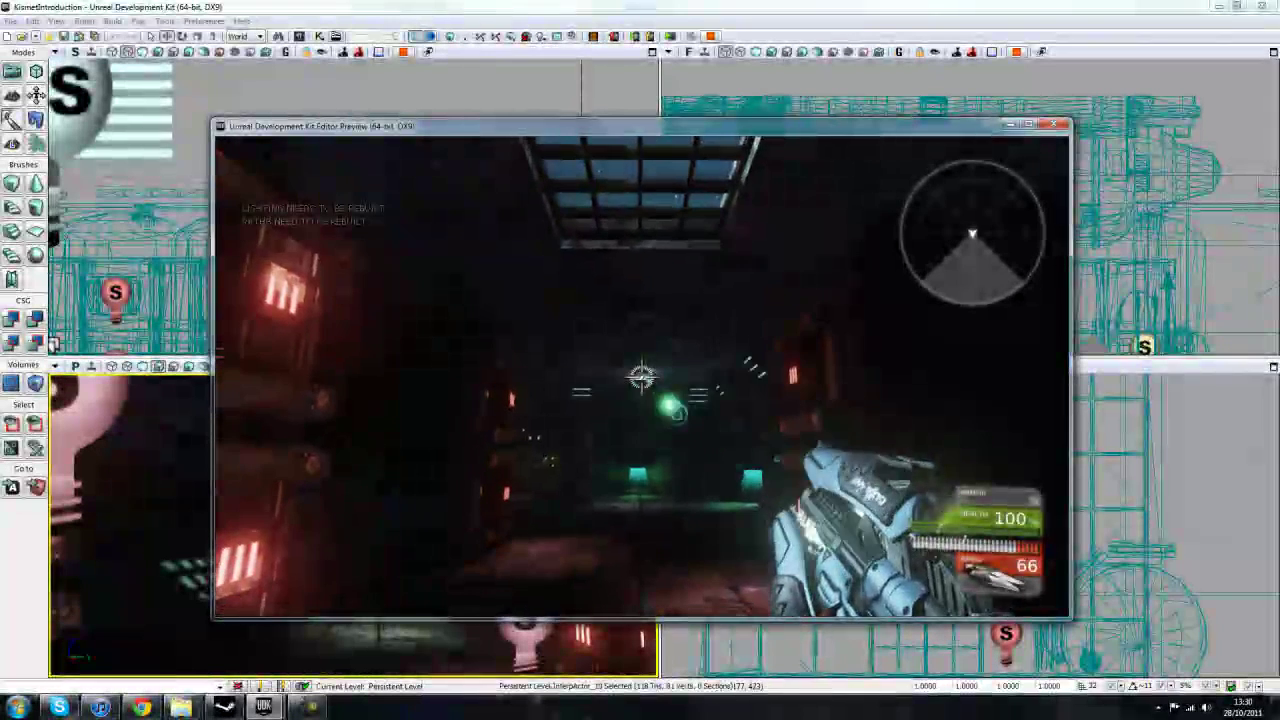
left_click(641, 377)
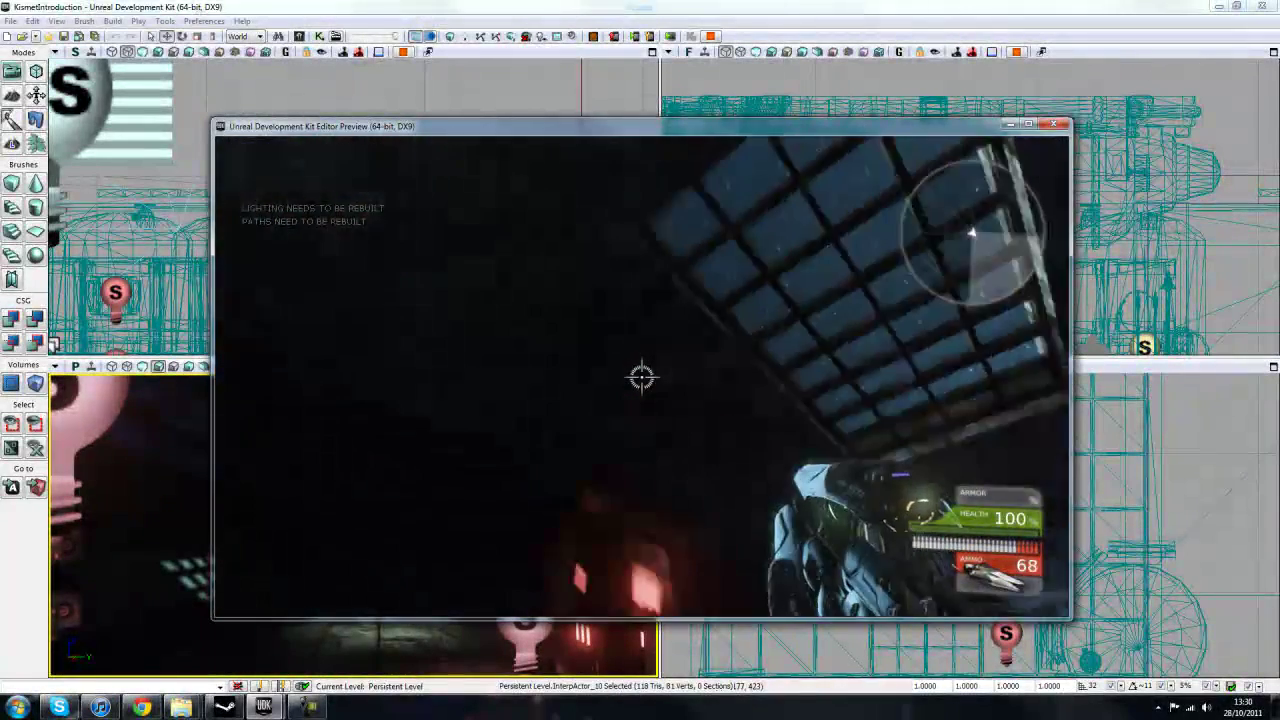
key("Escape")
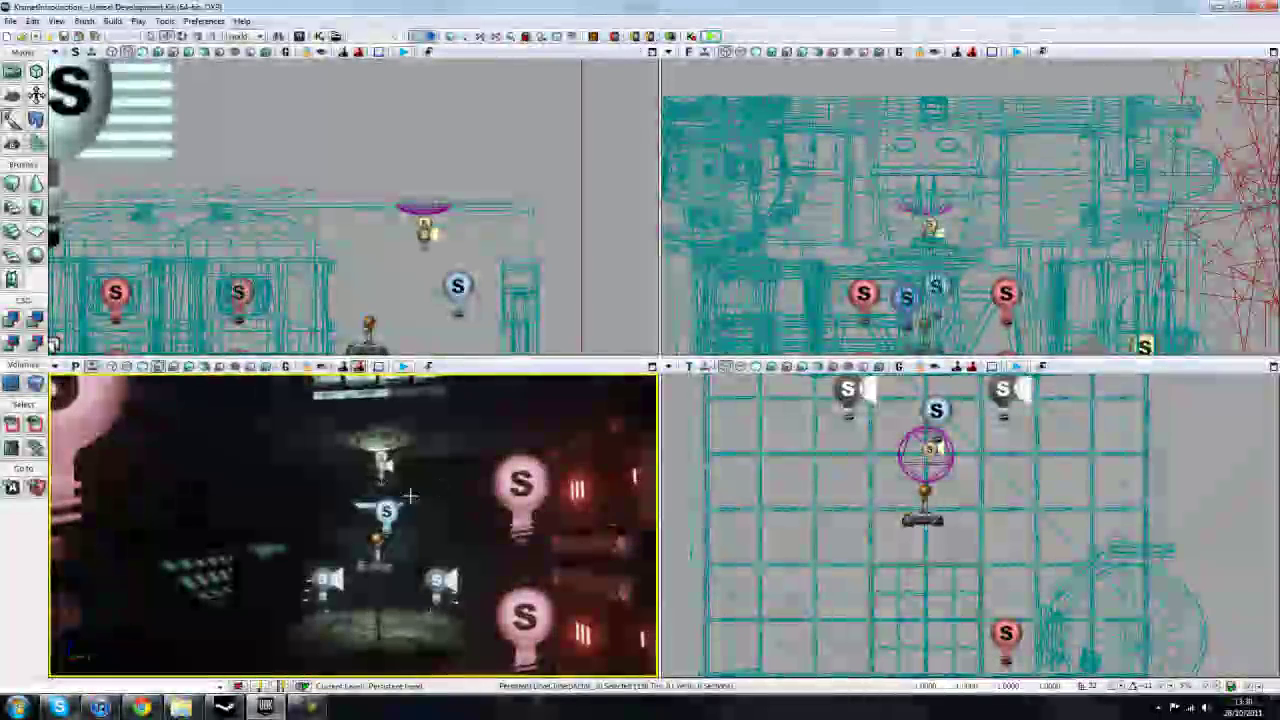
left_click(712, 36)
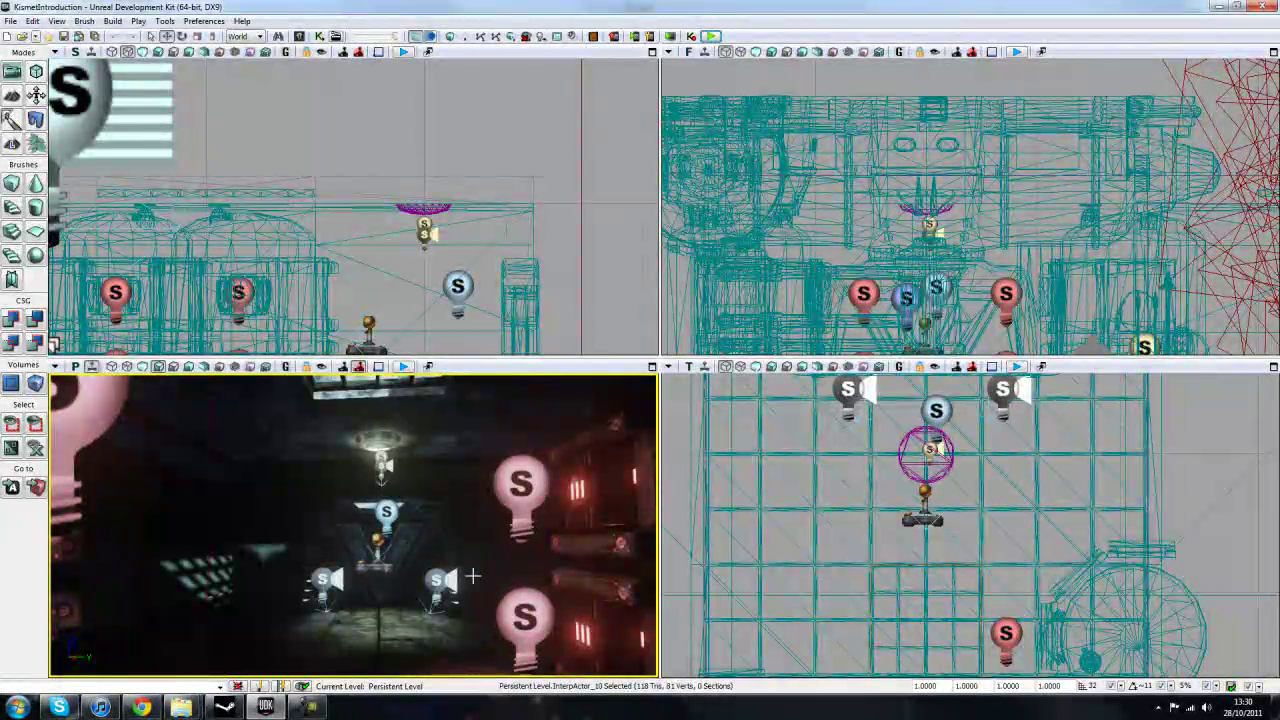
Open the Kismet editor full screen and select the Take Damage event in the Light01 group.
left_click(320, 37)
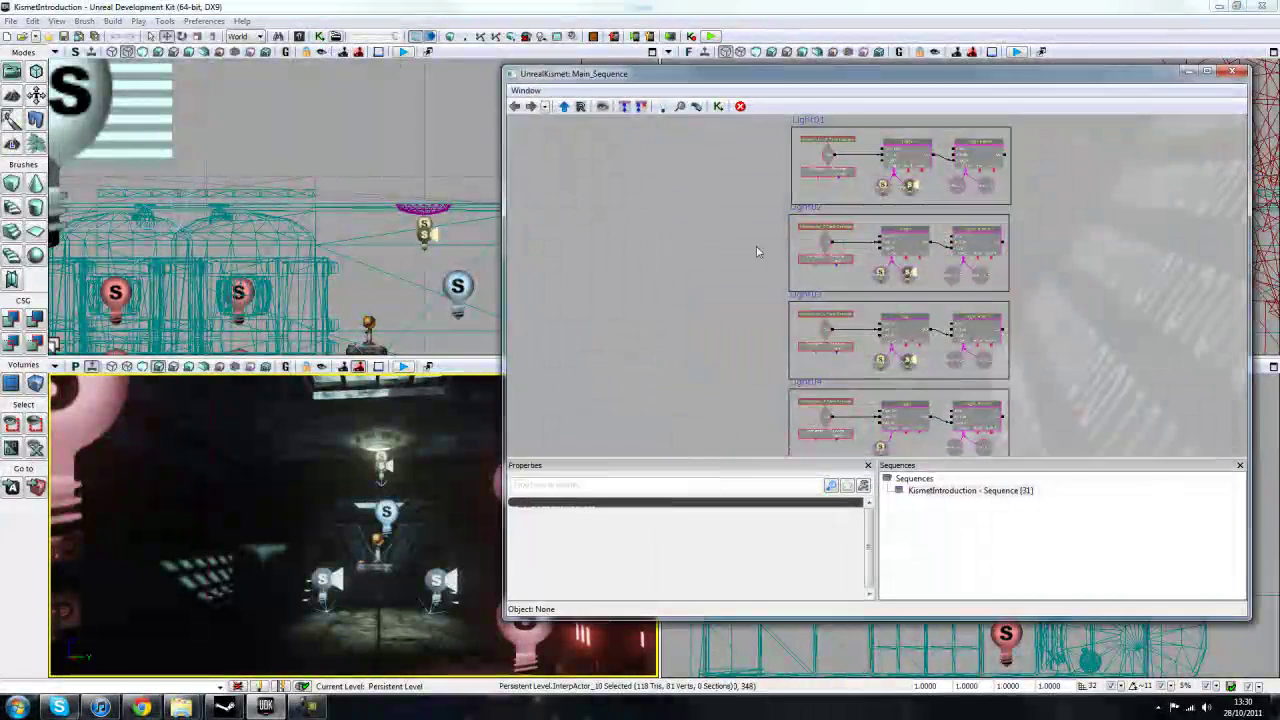
left_click_drag(826, 82, 736, 2)
left_click_drag(580, 143, 1029, 468)
scroll(924, 385, "up", 5)
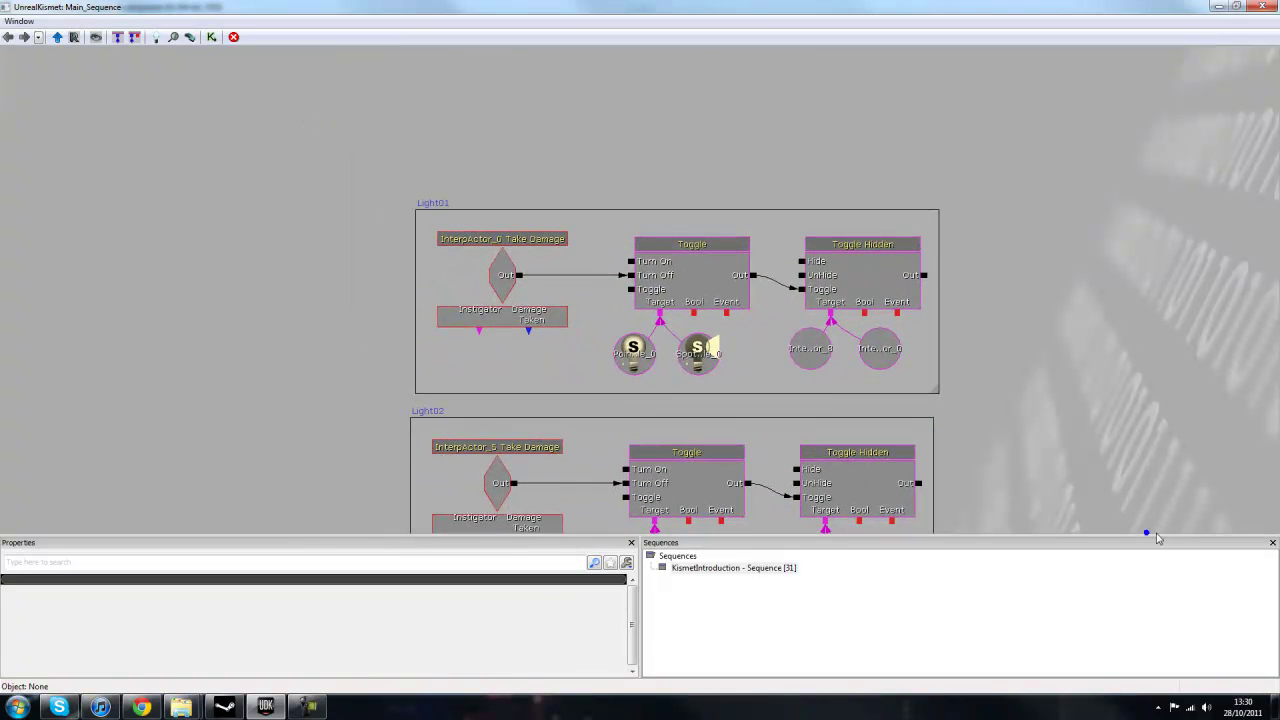
left_click(498, 307)
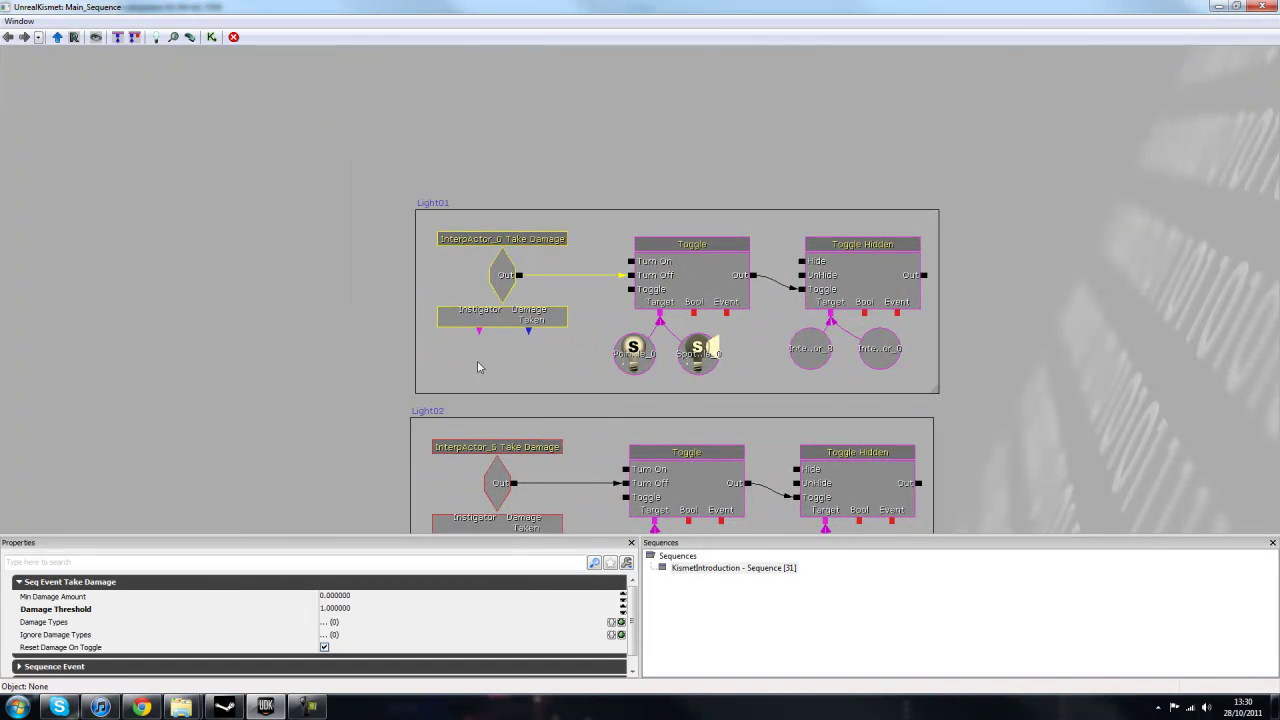
left_click_drag(490, 351, 506, 305)
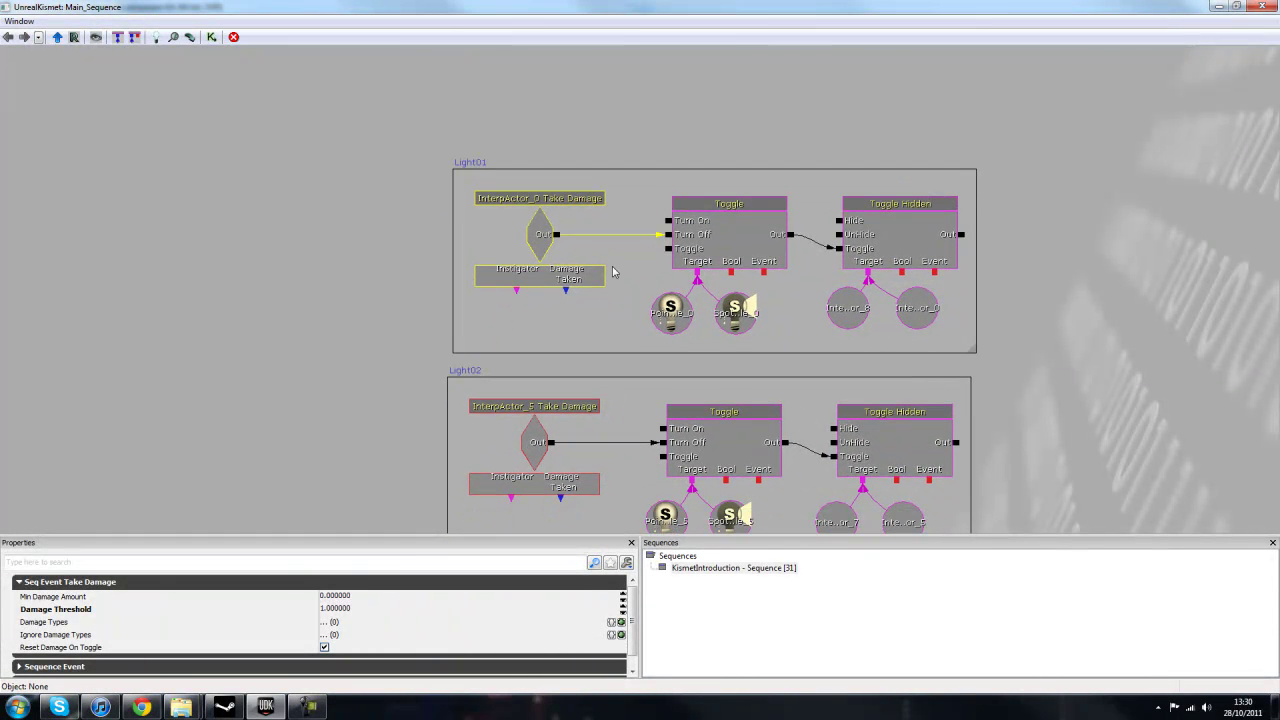
Add a Player variable directly beneath the Take Damage event in the Light01 group.
left_click(530, 335)
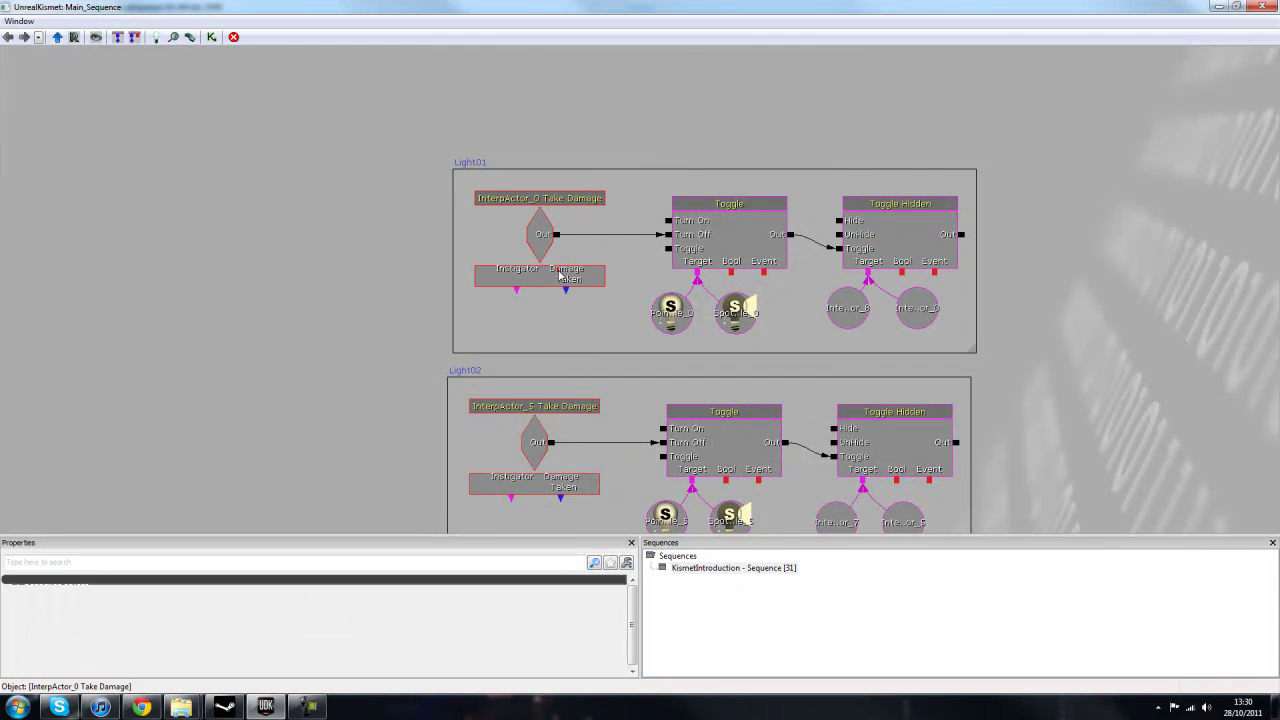
left_click(532, 270)
left_click(536, 322)
right_click(522, 323)
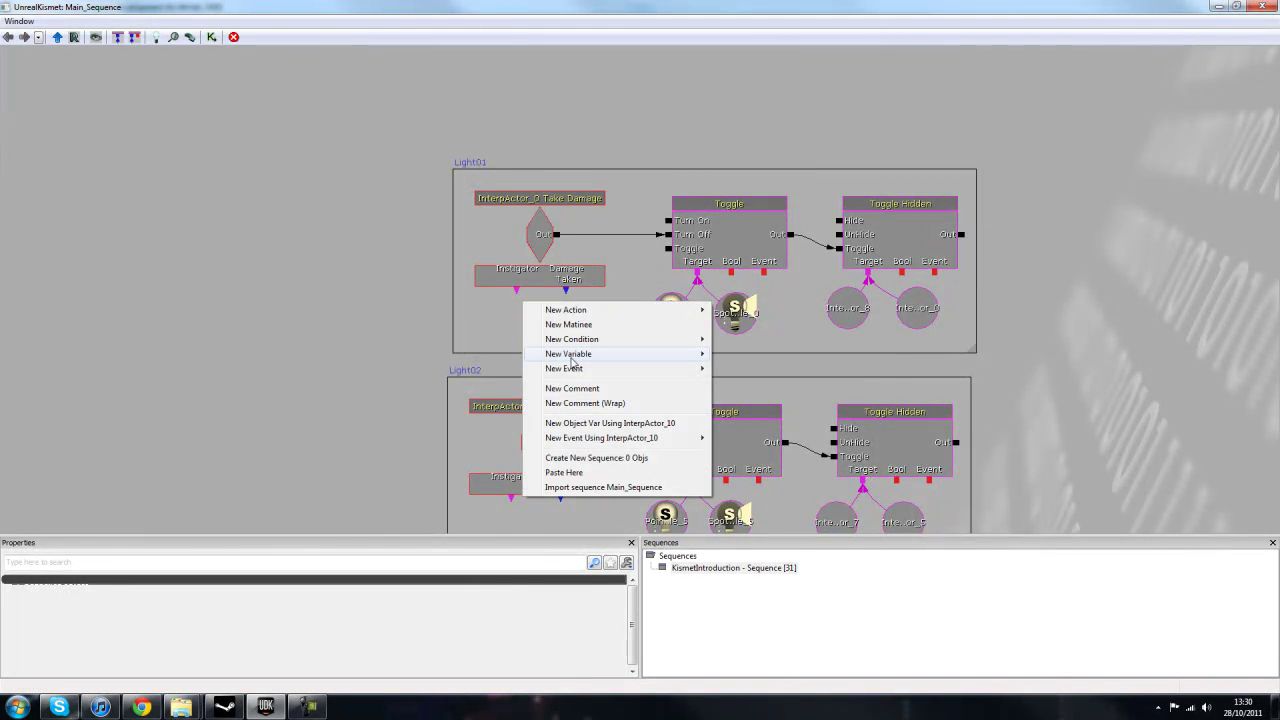
mouse_move(568, 355)
left_click(745, 458)
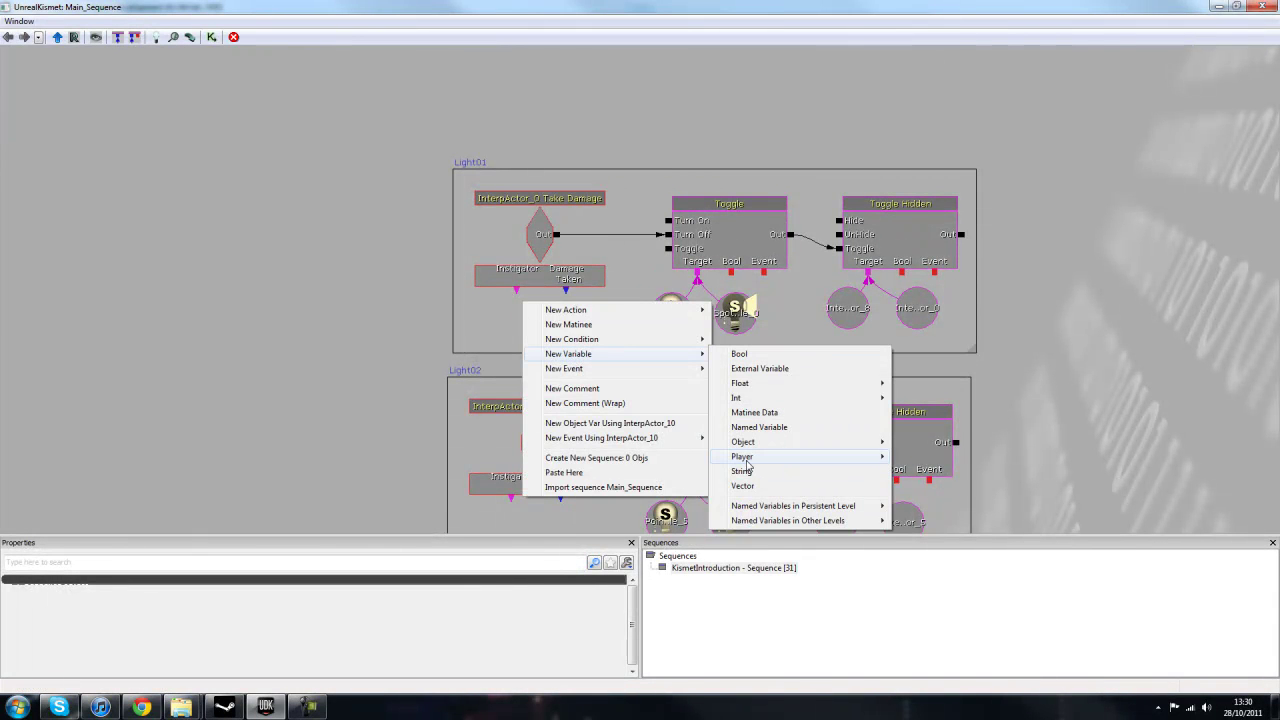
left_click(921, 456)
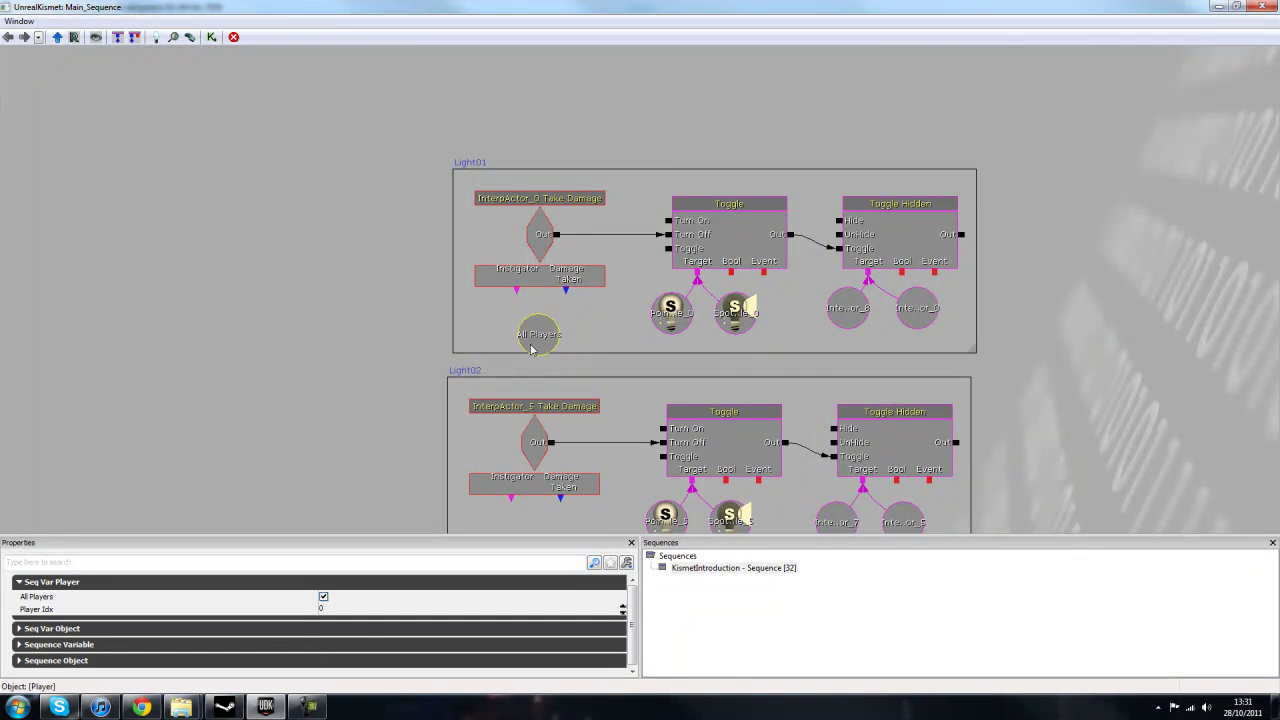
left_click_drag(535, 327, 532, 321, "ctrl")
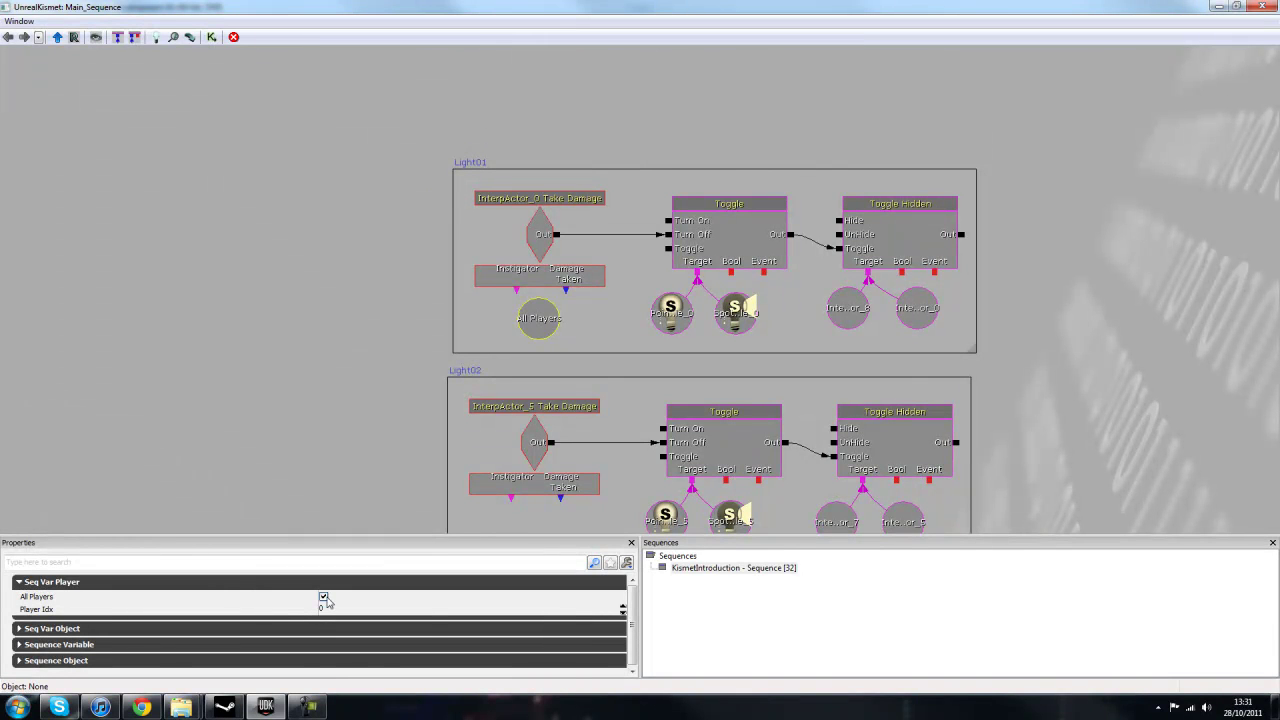
Turn off All Players on the player variable and link it to the Light01 event's Instigator connector.
left_click(303, 412)
left_click(541, 316)
left_click_drag(538, 316, 545, 322)
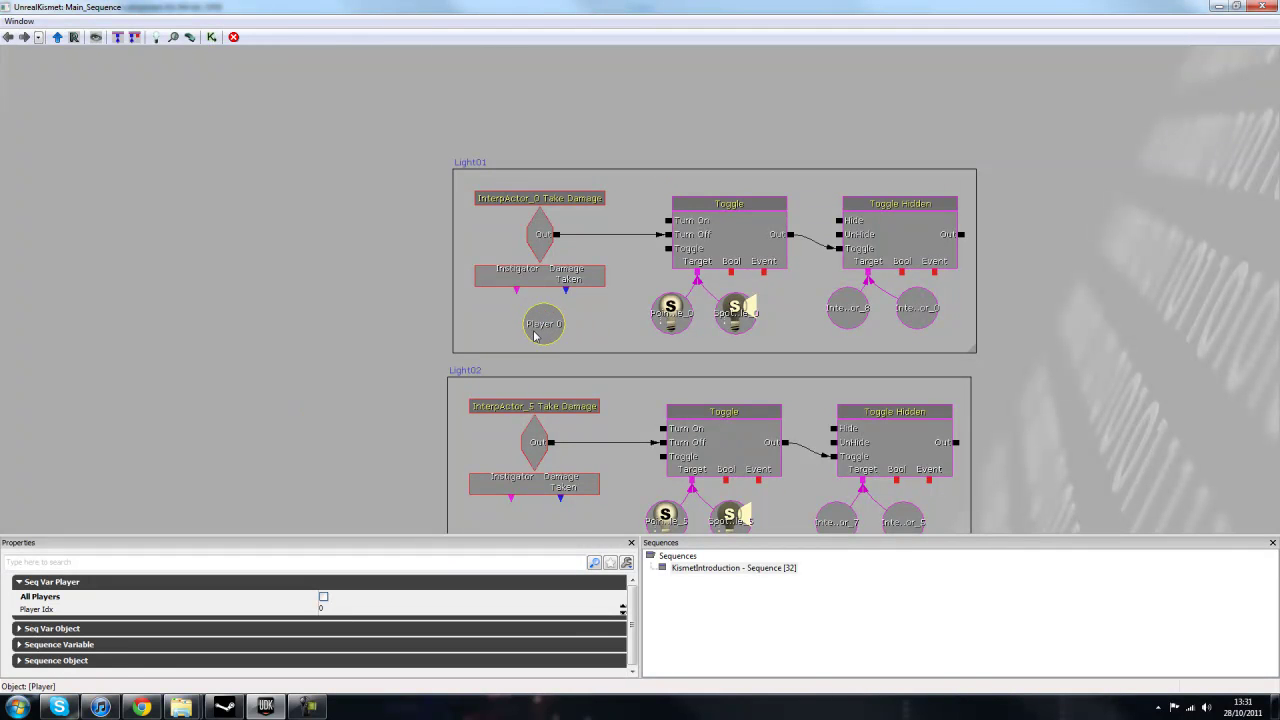
left_click(517, 294)
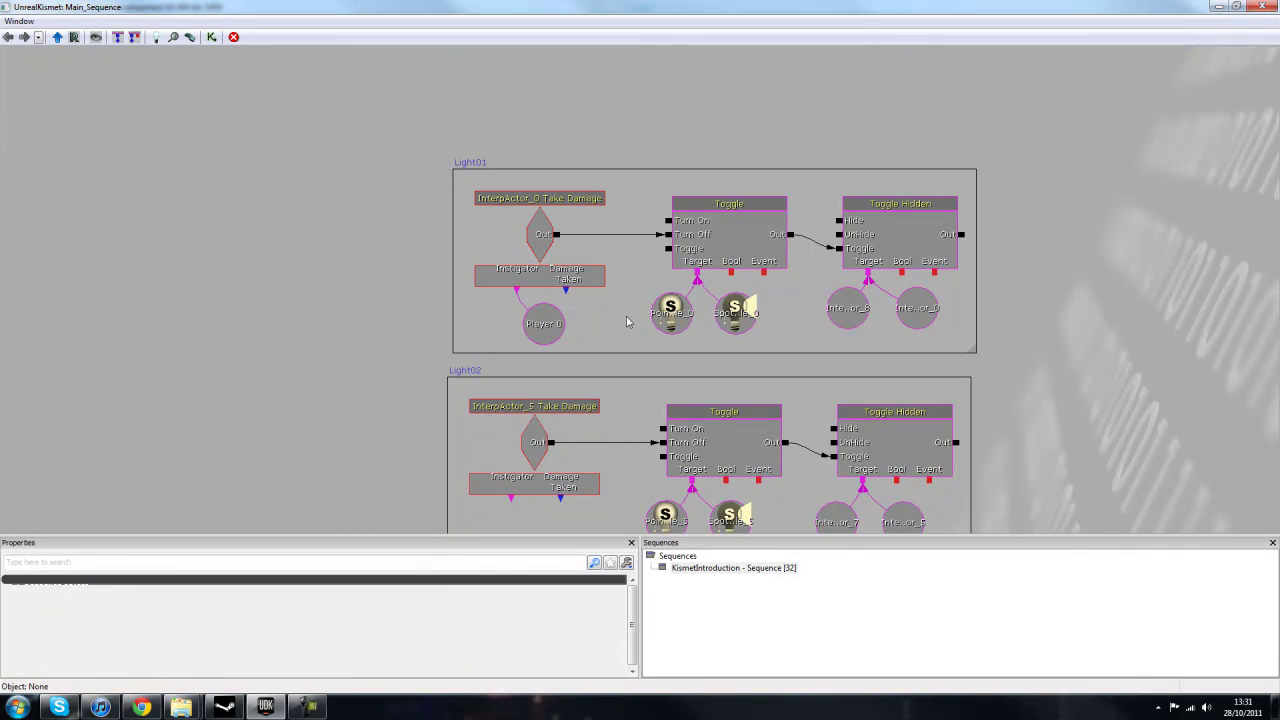
Delete the player variable from the Light01 group.
left_click(553, 326)
left_click(585, 324)
left_click(527, 328)
key("Delete")
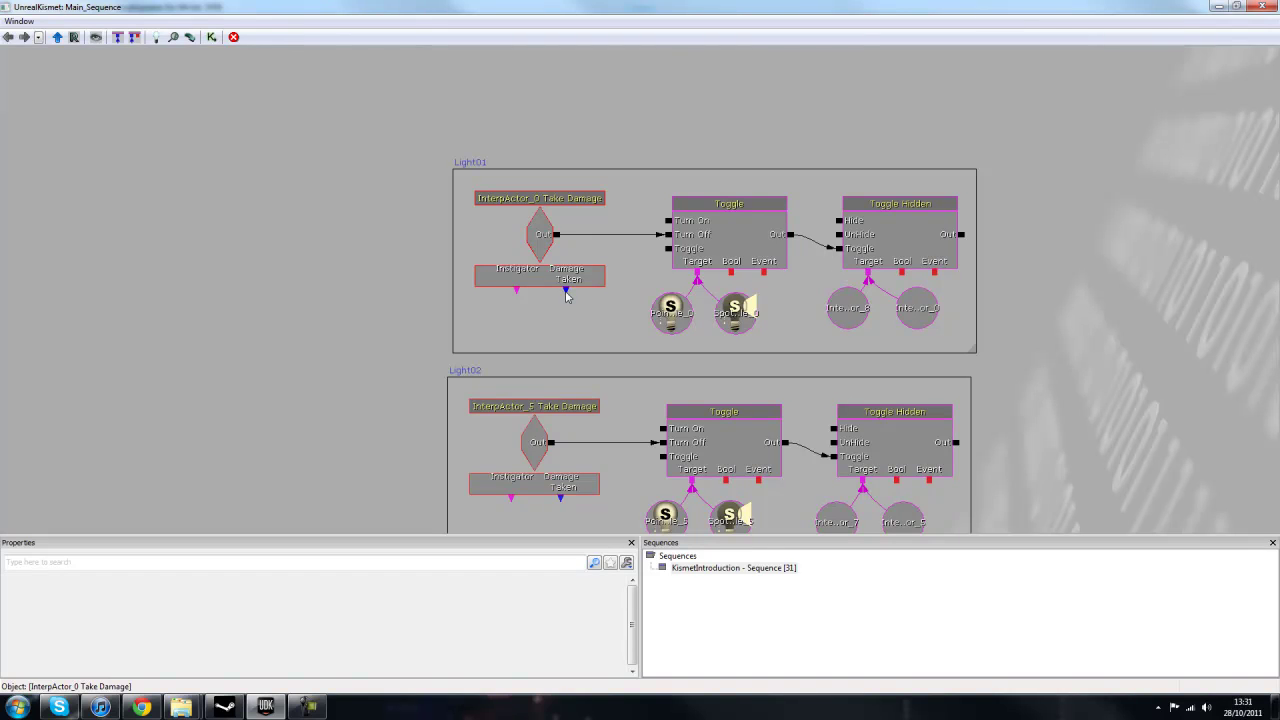
Create a new float variable on the Light01 event's Damage Taken connector, and delete it again.
right_click(565, 292)
left_click(545, 312)
left_click(548, 268)
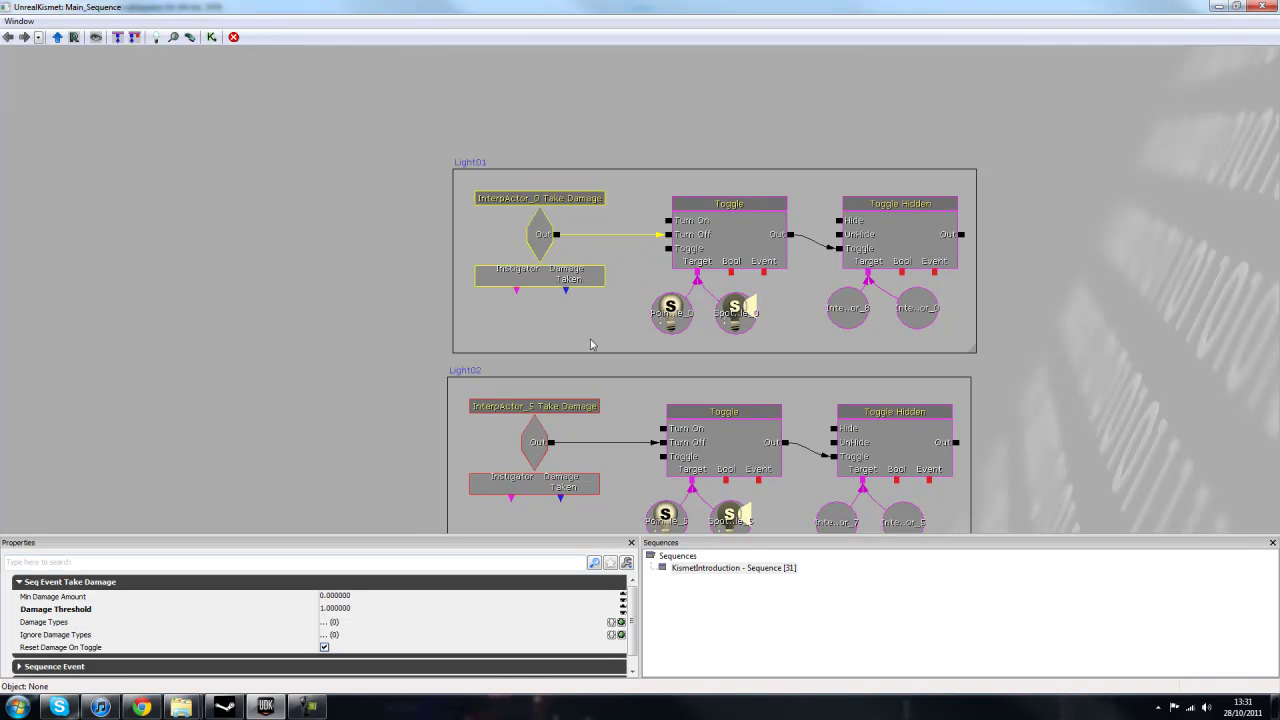
right_click(565, 288)
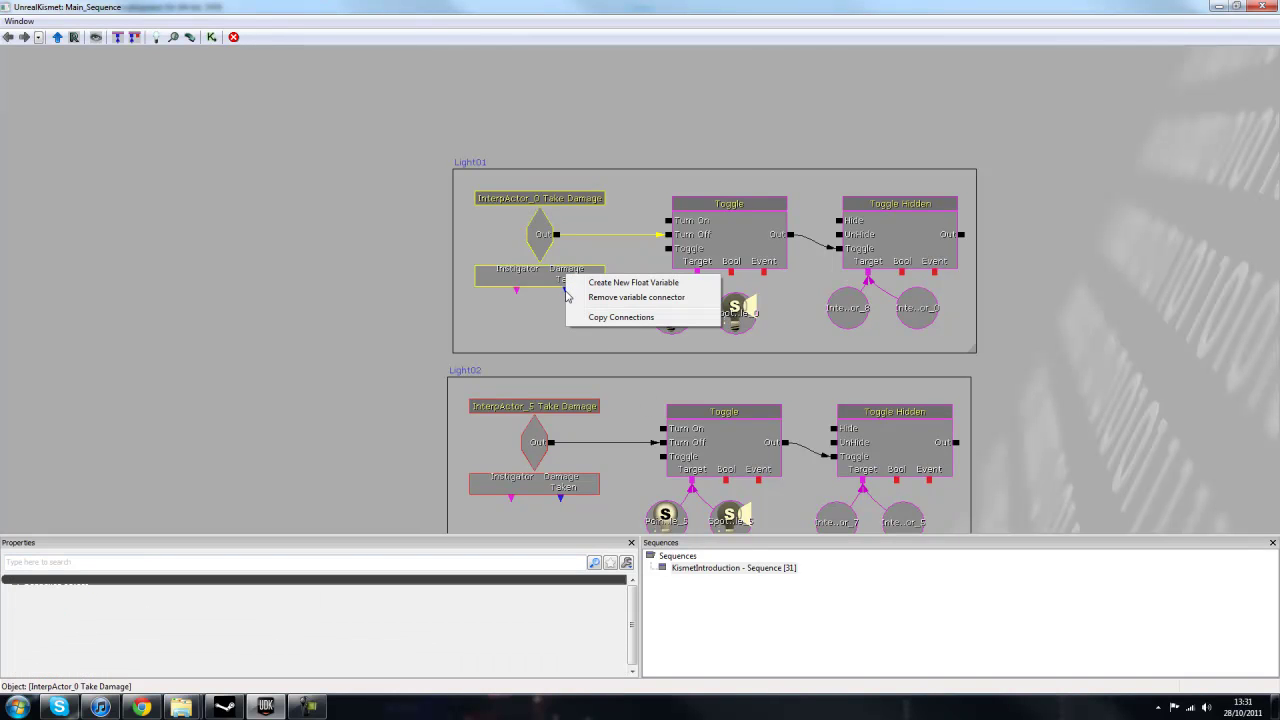
left_click(607, 289)
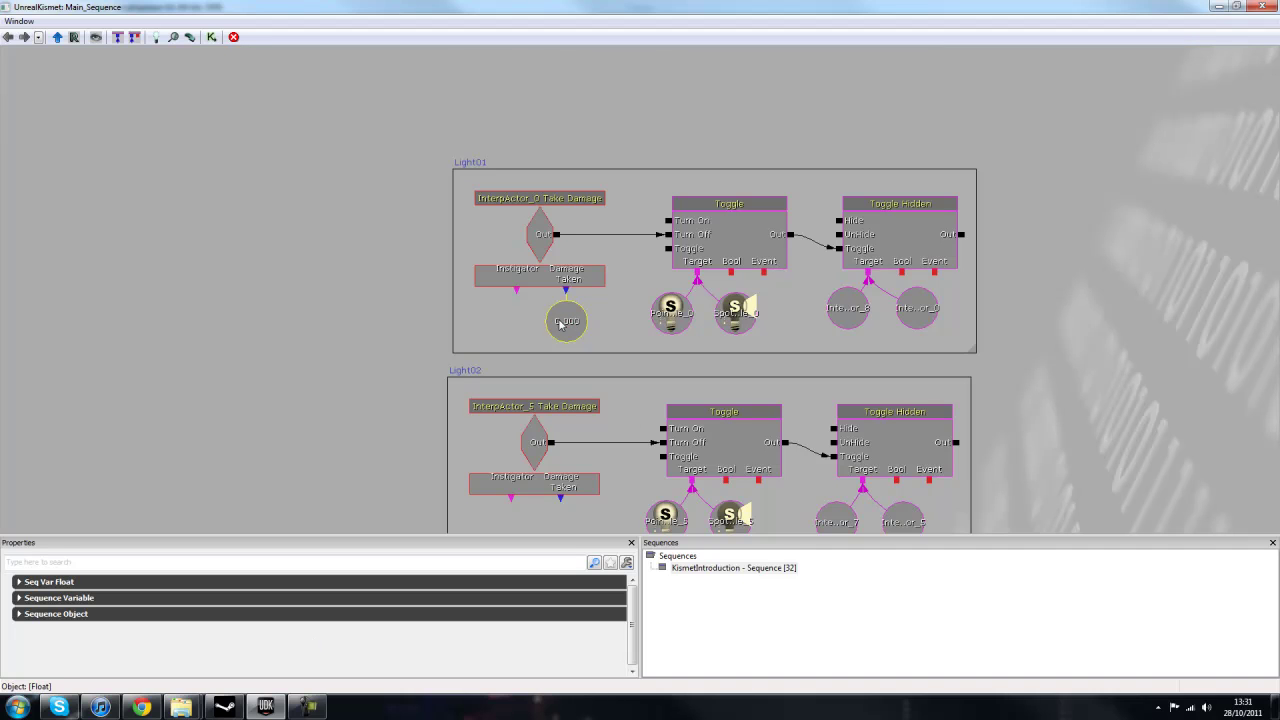
key("Delete")
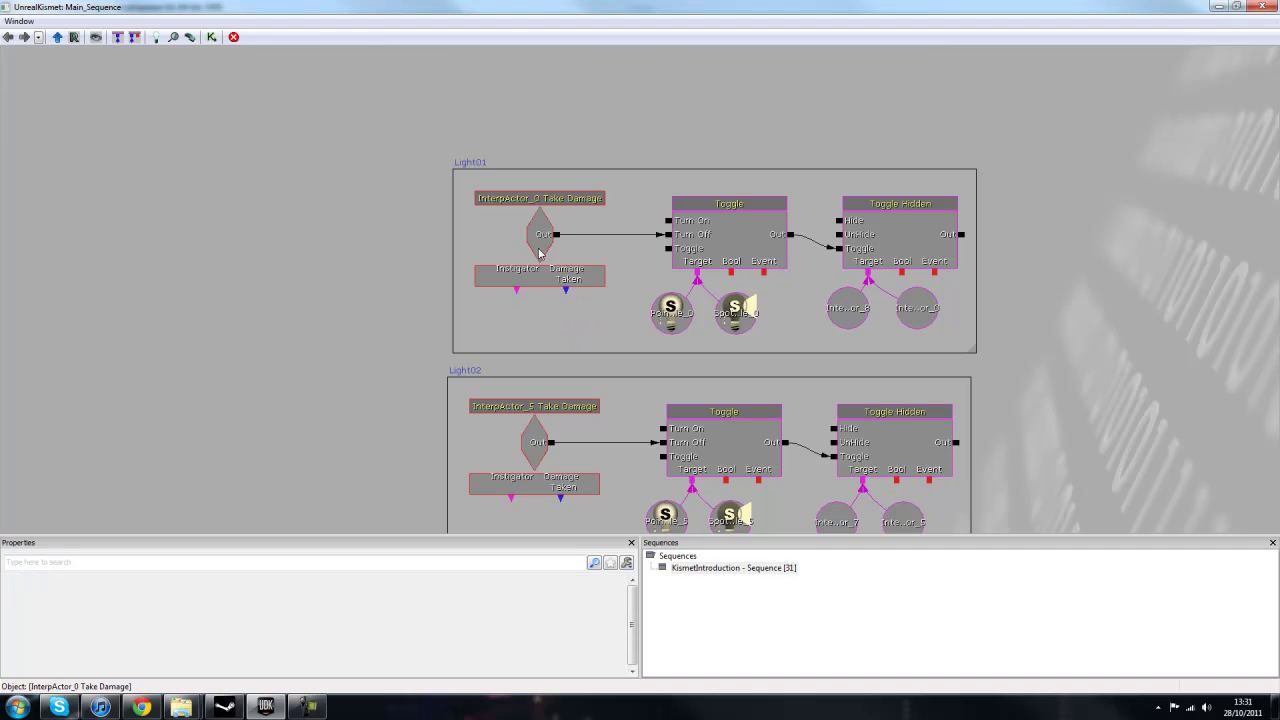
Select the Light01 Take Damage event and examine its Damage Threshold setting.
left_click(563, 277)
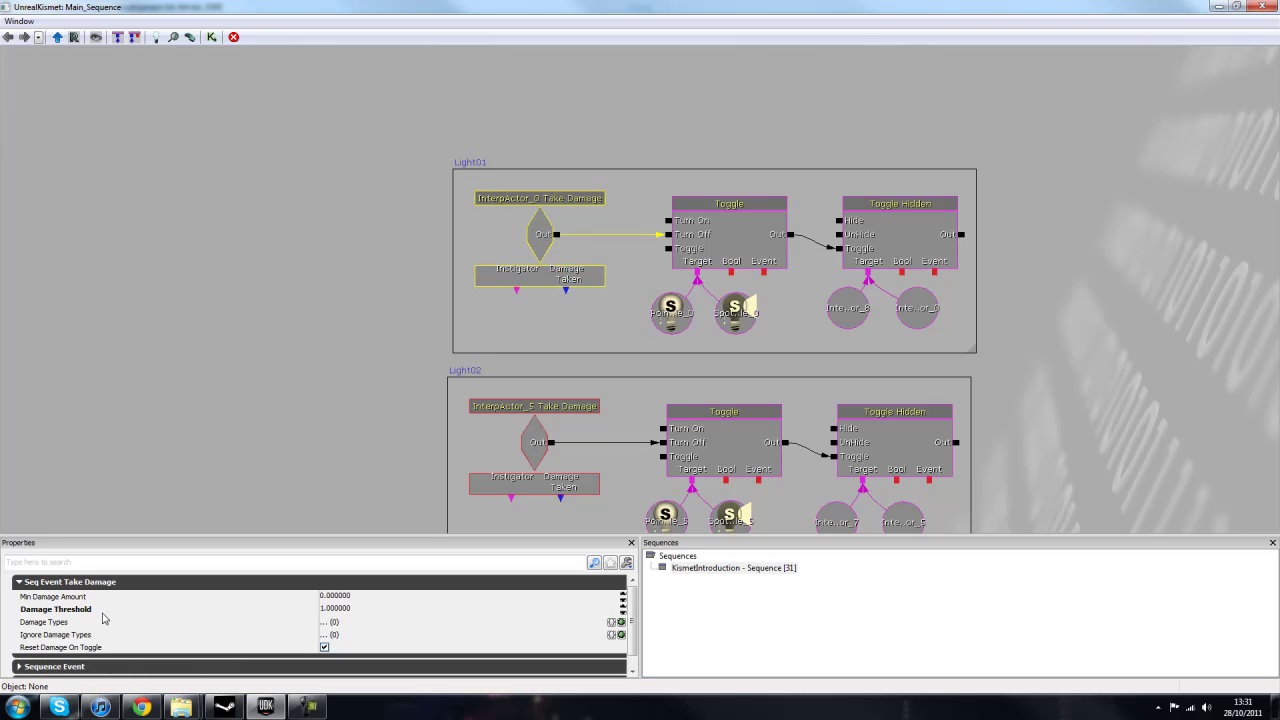
left_click(341, 613)
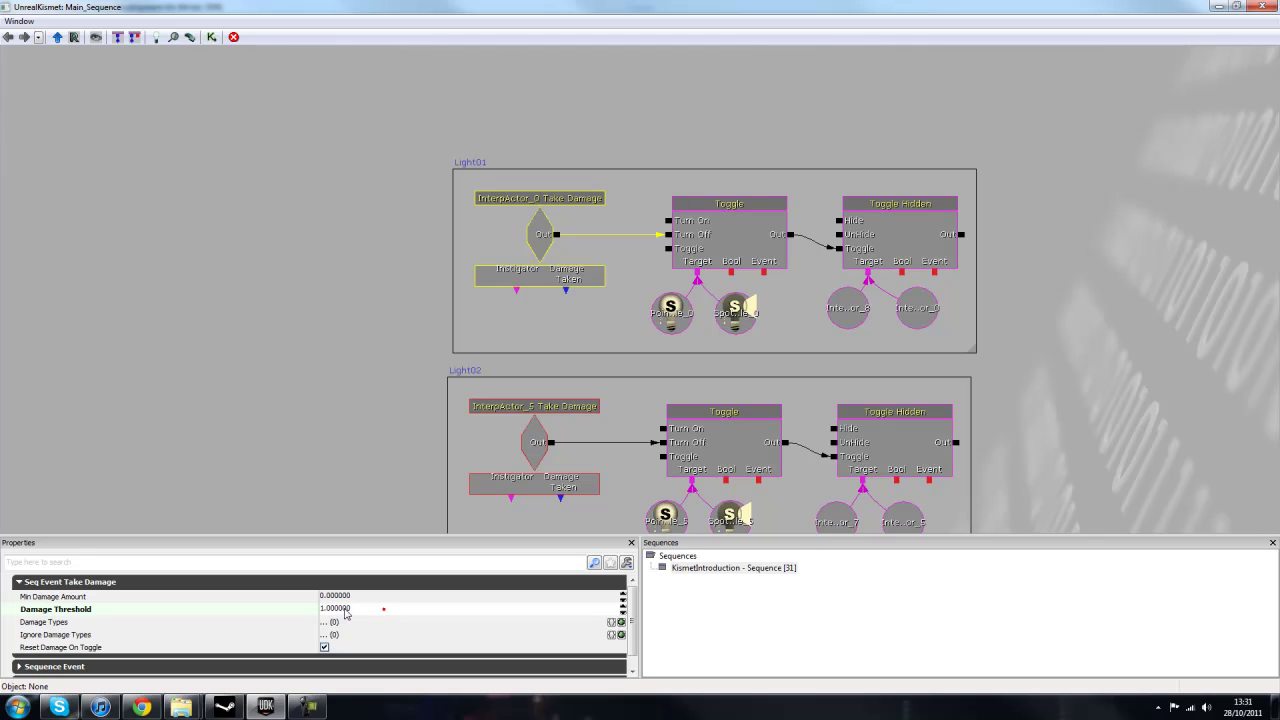
double_click(353, 612)
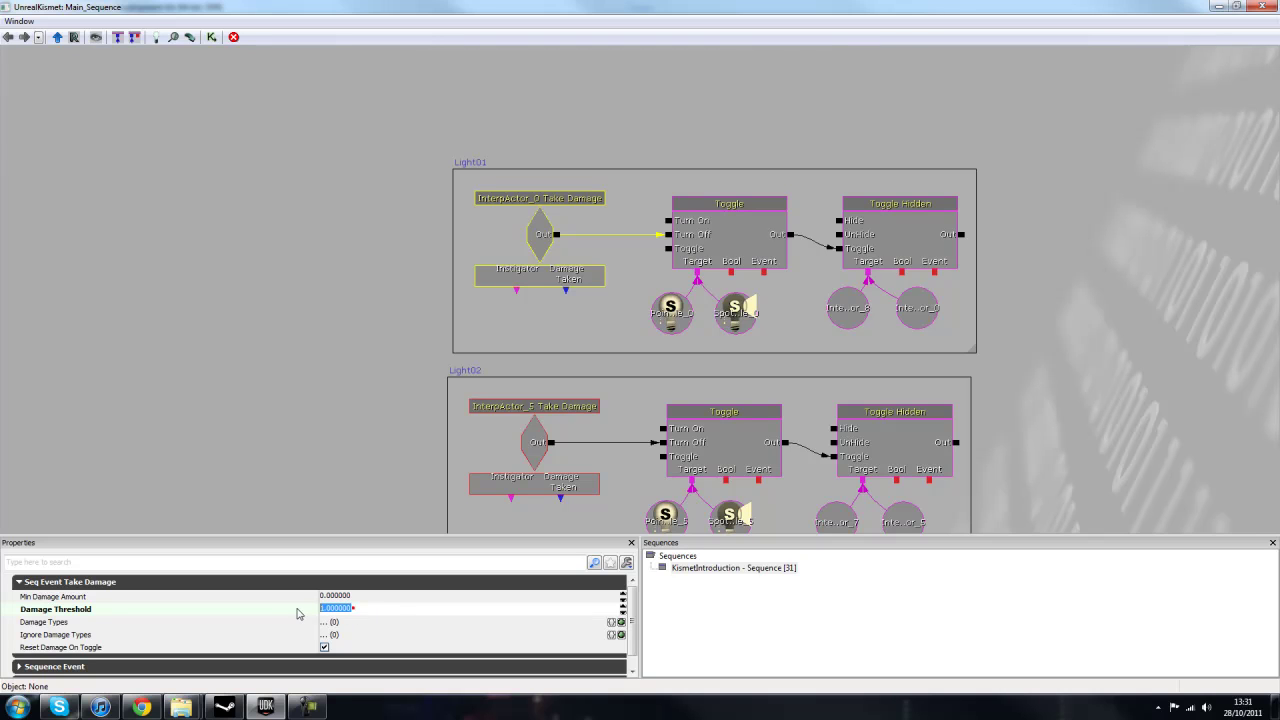
left_click(361, 612)
Add a Damage Types entry to the Light01 event, review the available types and leave it set to None.
scroll(632, 617, "down", 1)
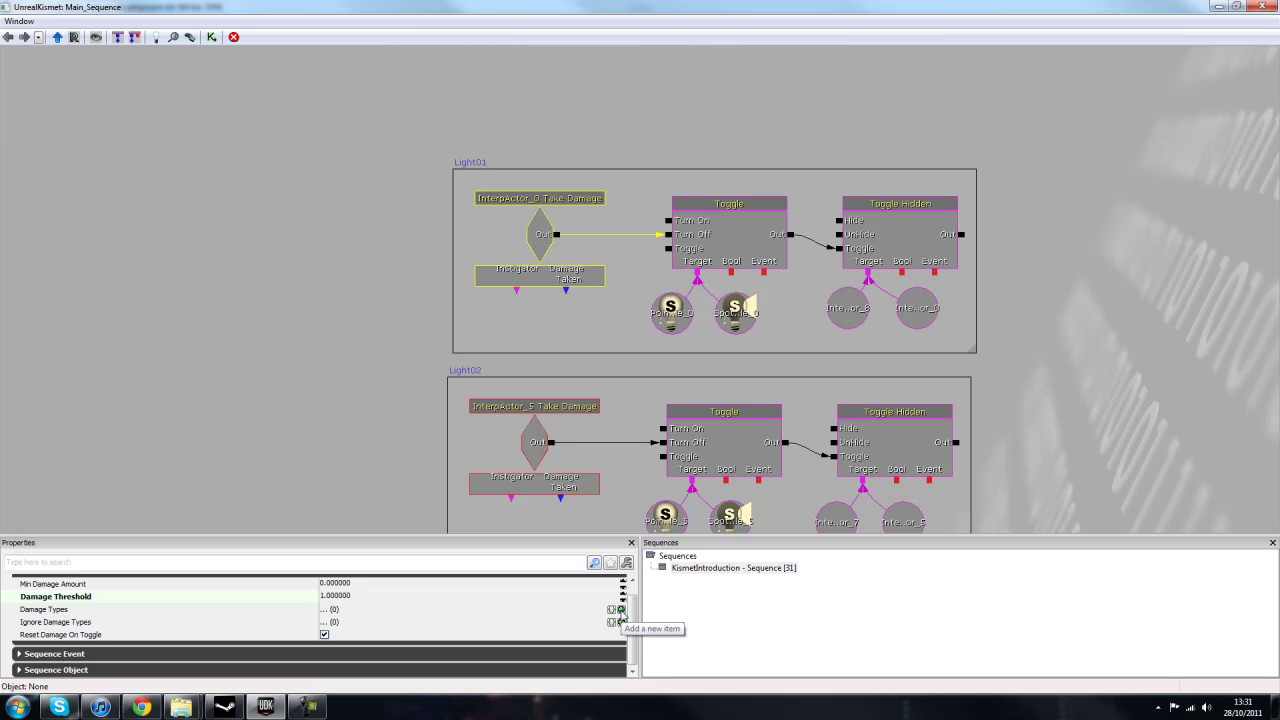
left_click(620, 609)
left_click(372, 623)
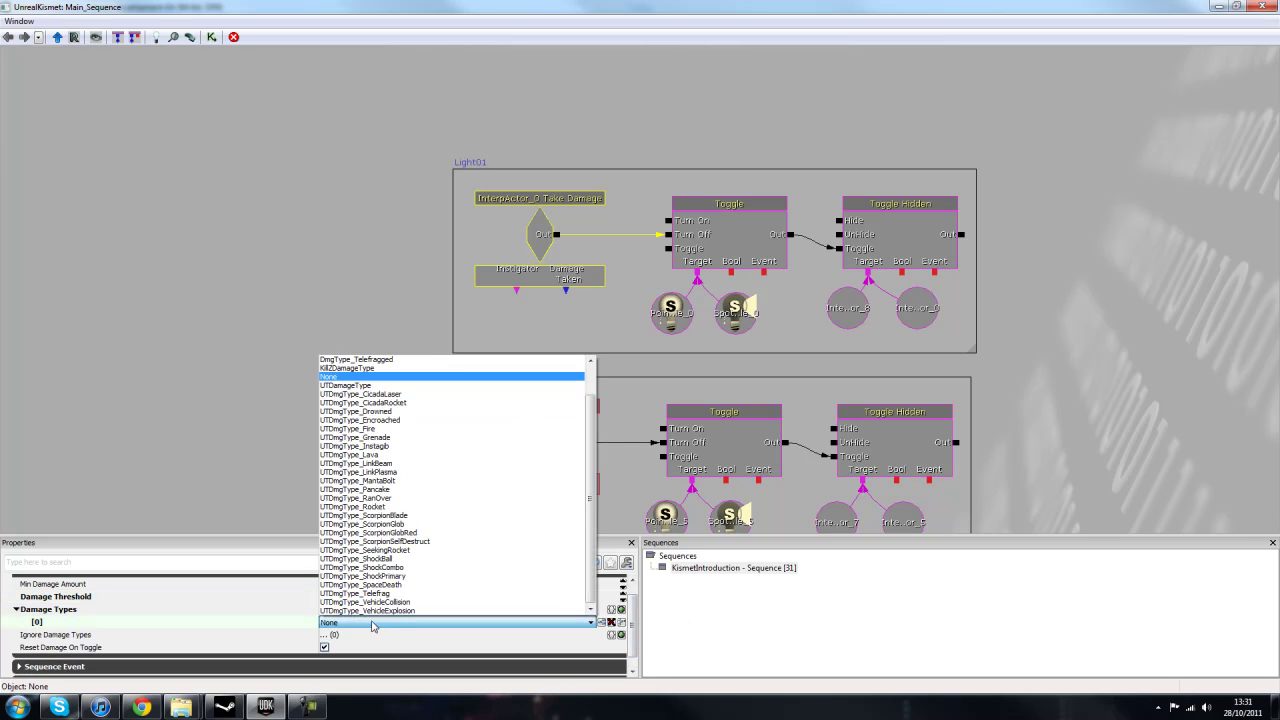
mouse_move(589, 423)
left_mouse_down()
mouse_move(588, 392)
mouse_move(589, 428)
left_mouse_up()
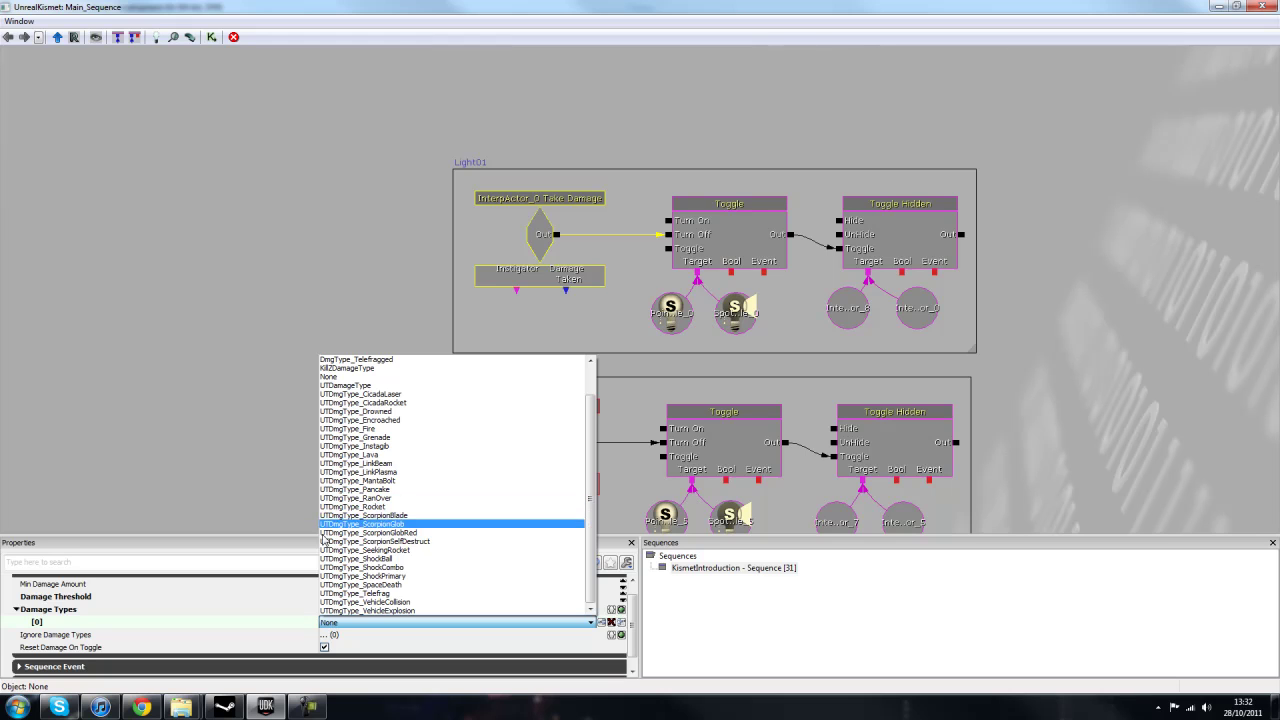
left_click(205, 488)
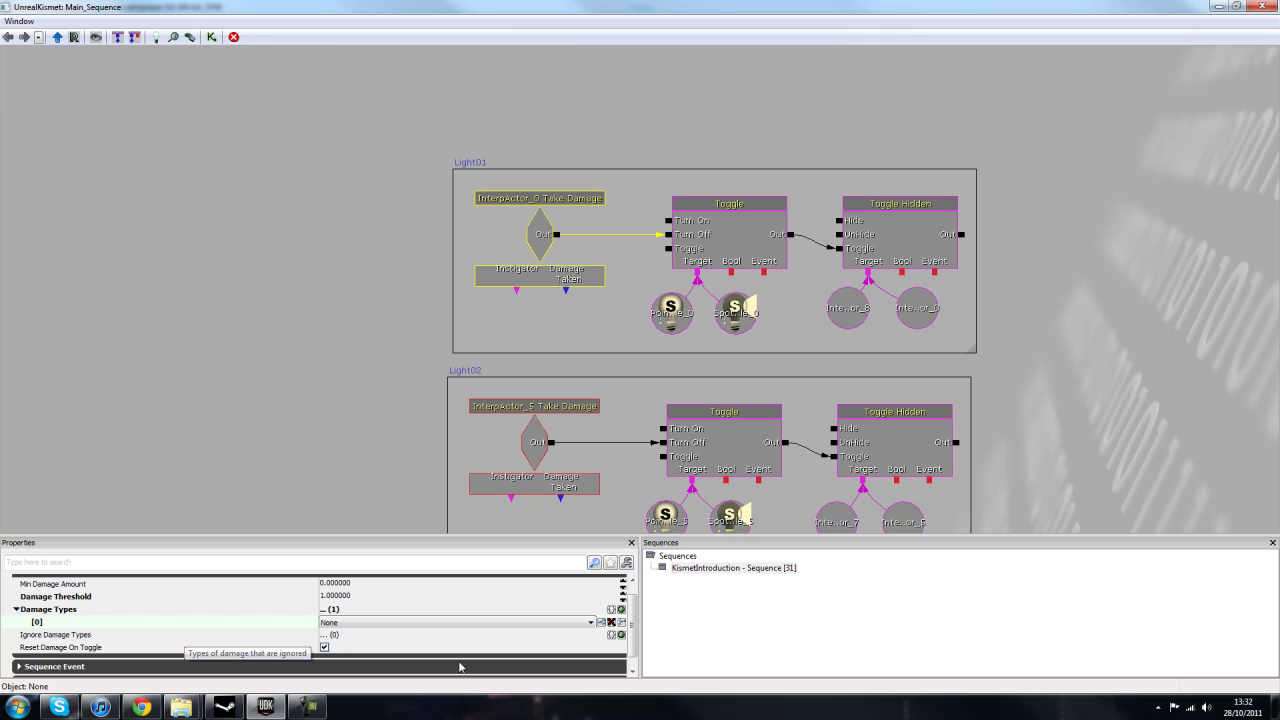
Add an Ignore Damage Types entry to the Light01 event, review its options and leave it set to None.
left_click(620, 634)
left_click(361, 648)
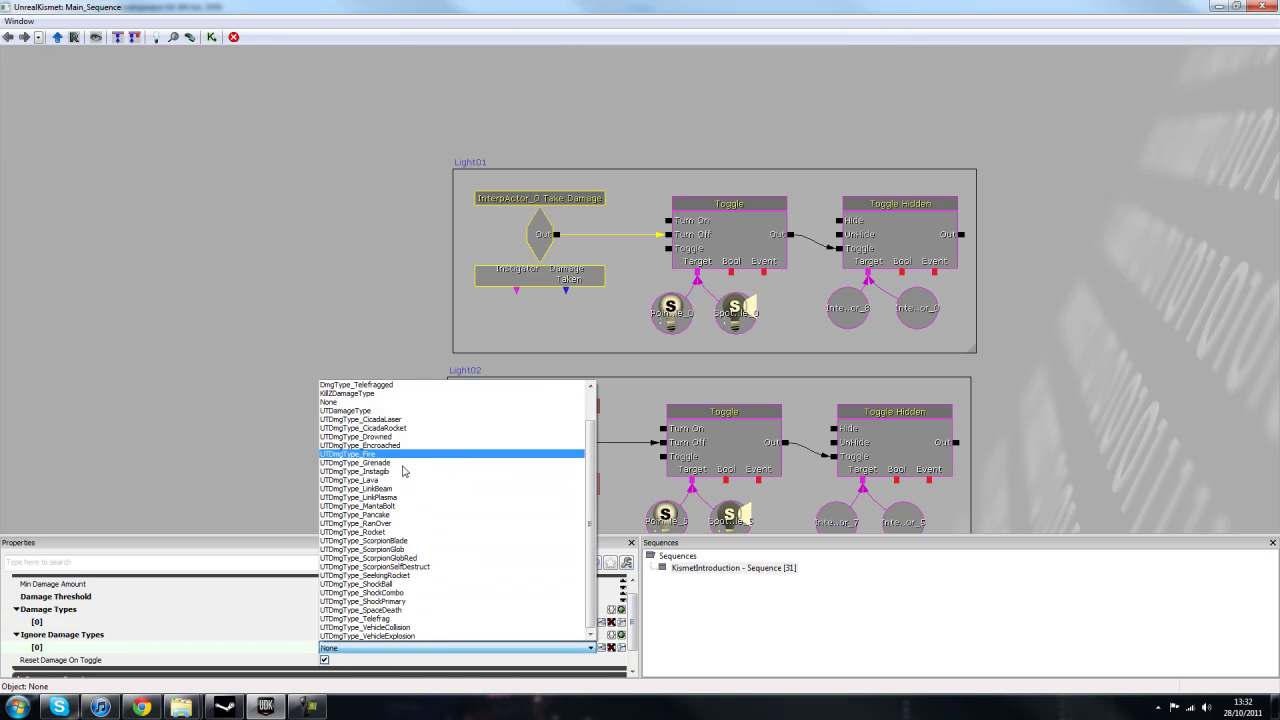
left_click(276, 458)
scroll(632, 641, "down", 1)
scroll(632, 641, "down", 1)
Collapse the event's Seq Event Take Damage properties and expand its Sequence Event properties.
scroll(631, 625, "up", 3)
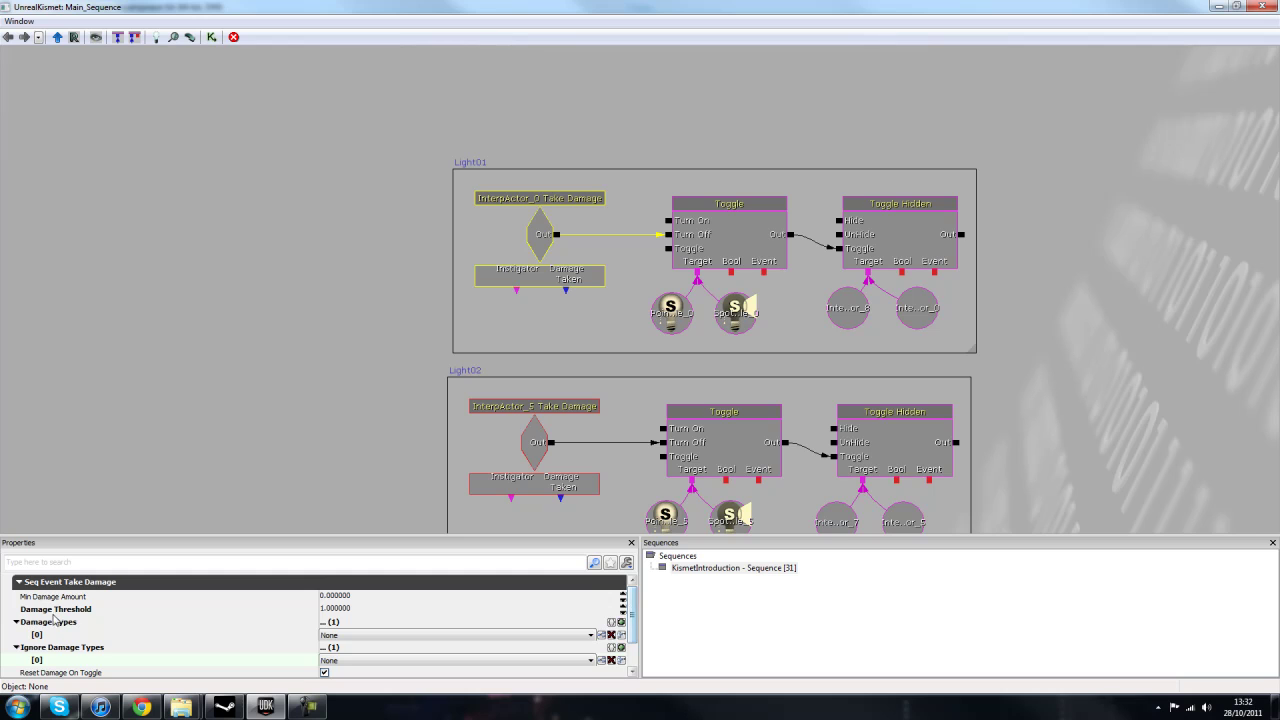
left_click(43, 584)
left_click(36, 598)
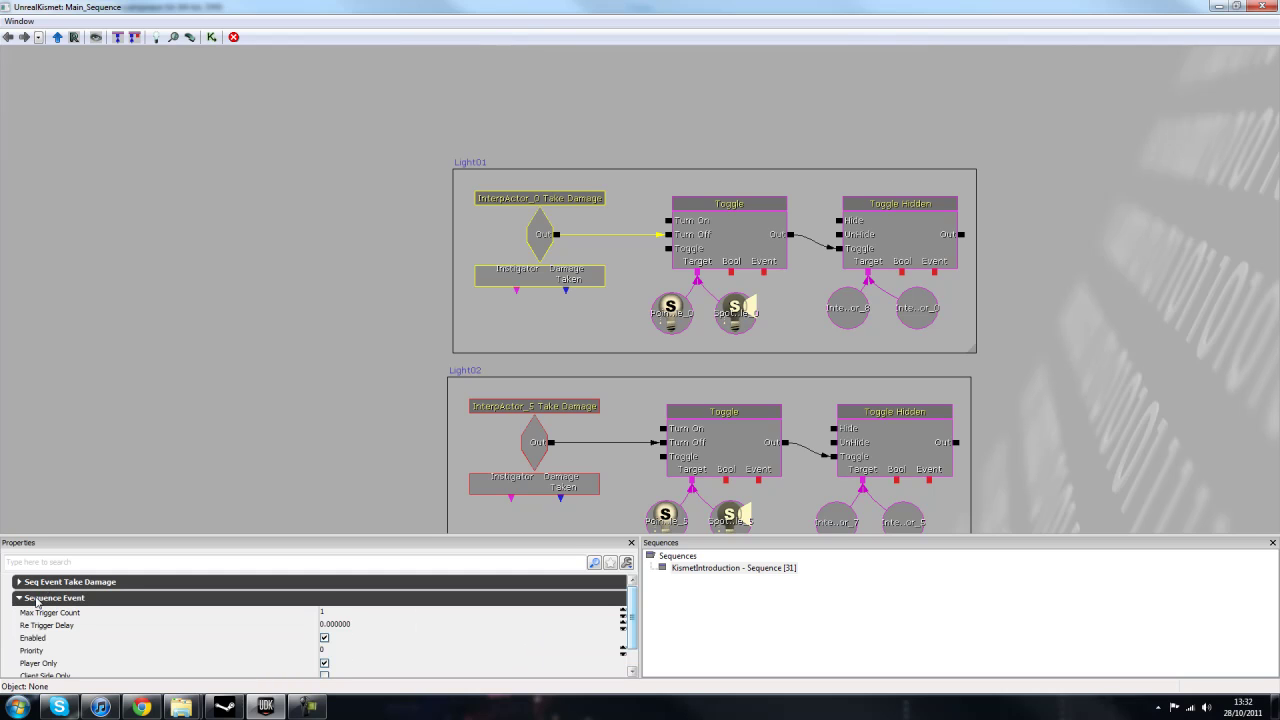
Examine the Light01 Take Damage event's Max Trigger Count setting, leave it at 1 and deselect the event.
left_click_drag(409, 467, 409, 432)
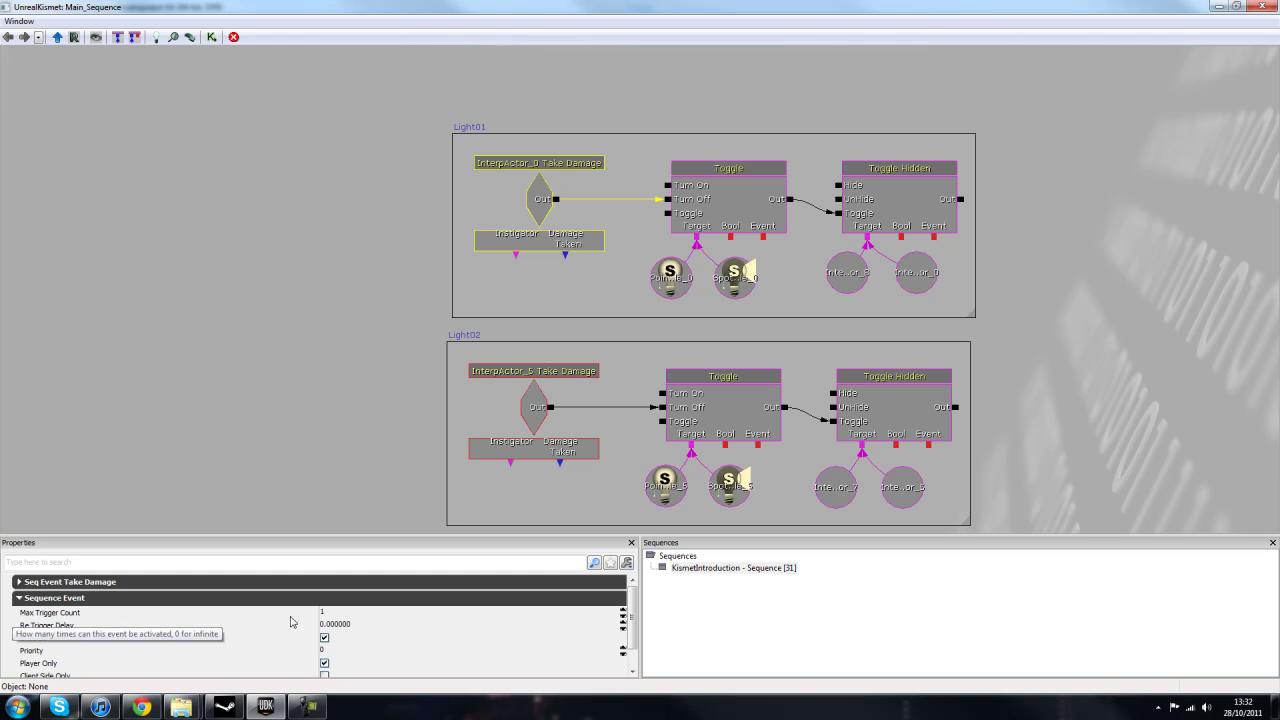
left_click(330, 611)
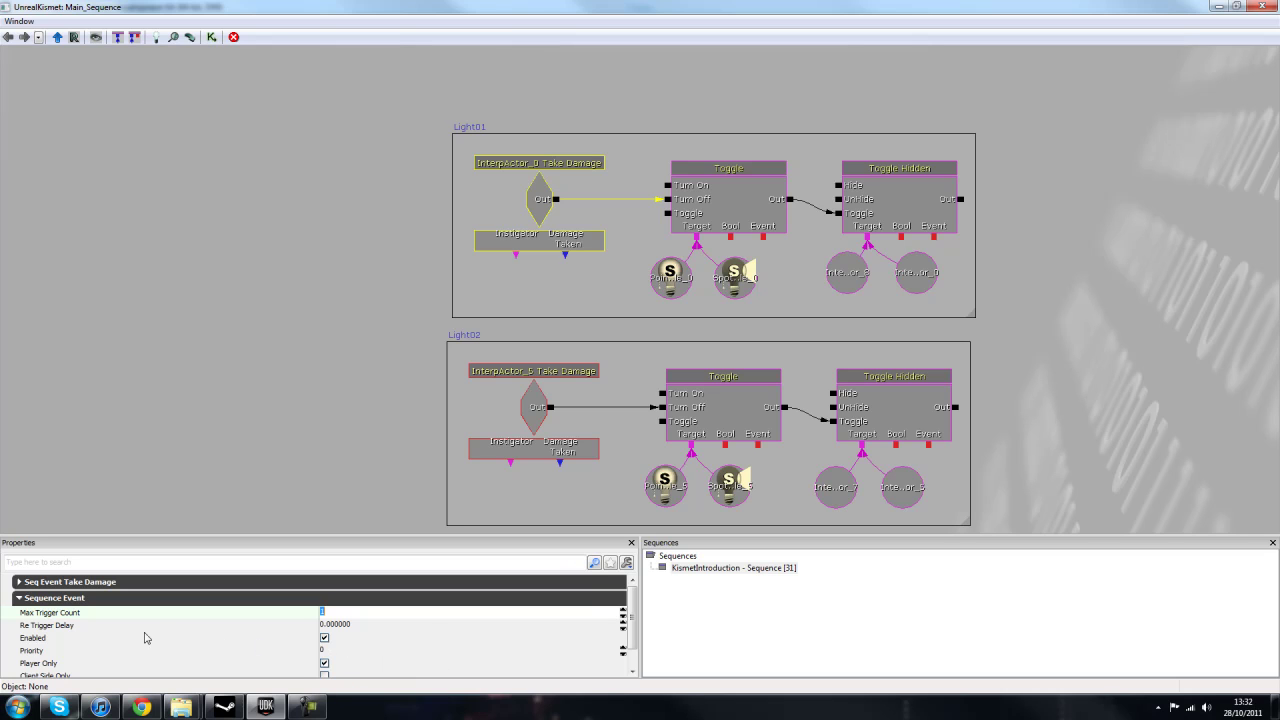
left_click(349, 335)
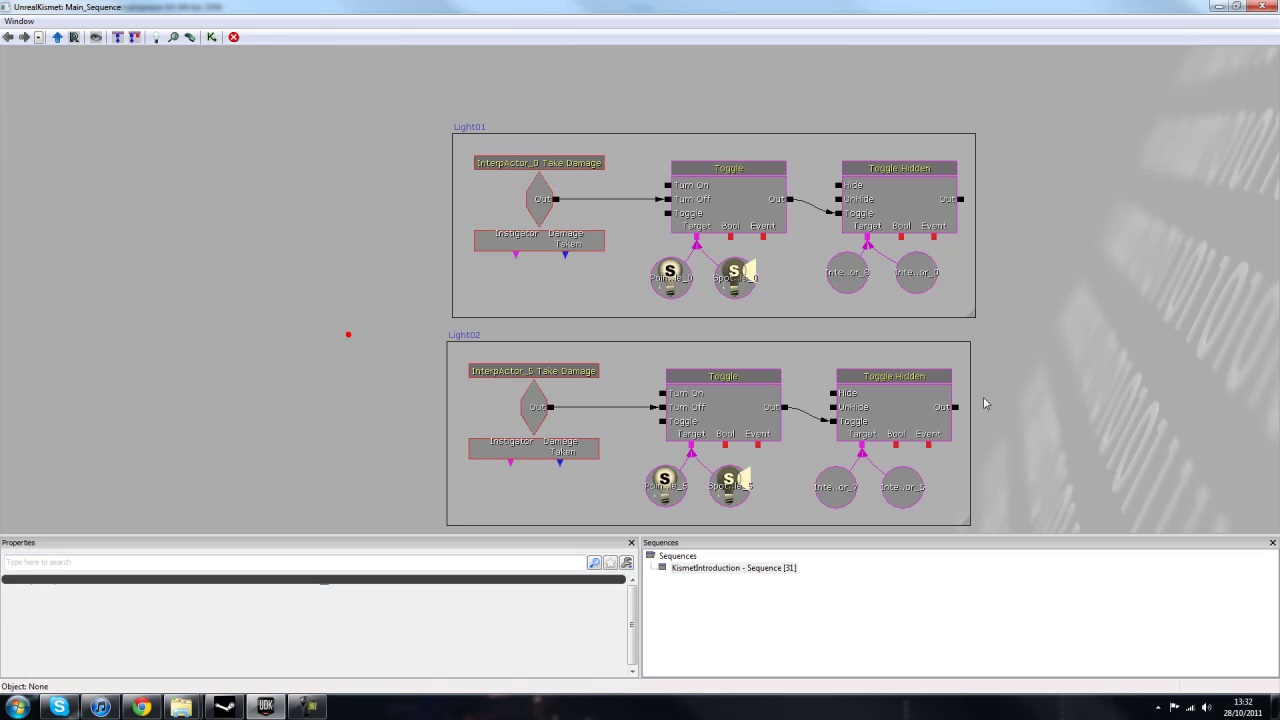
Review the Light sequences, close the Kismet editor and start an in-editor play preview of the level.
scroll(1014, 348, "down", 3)
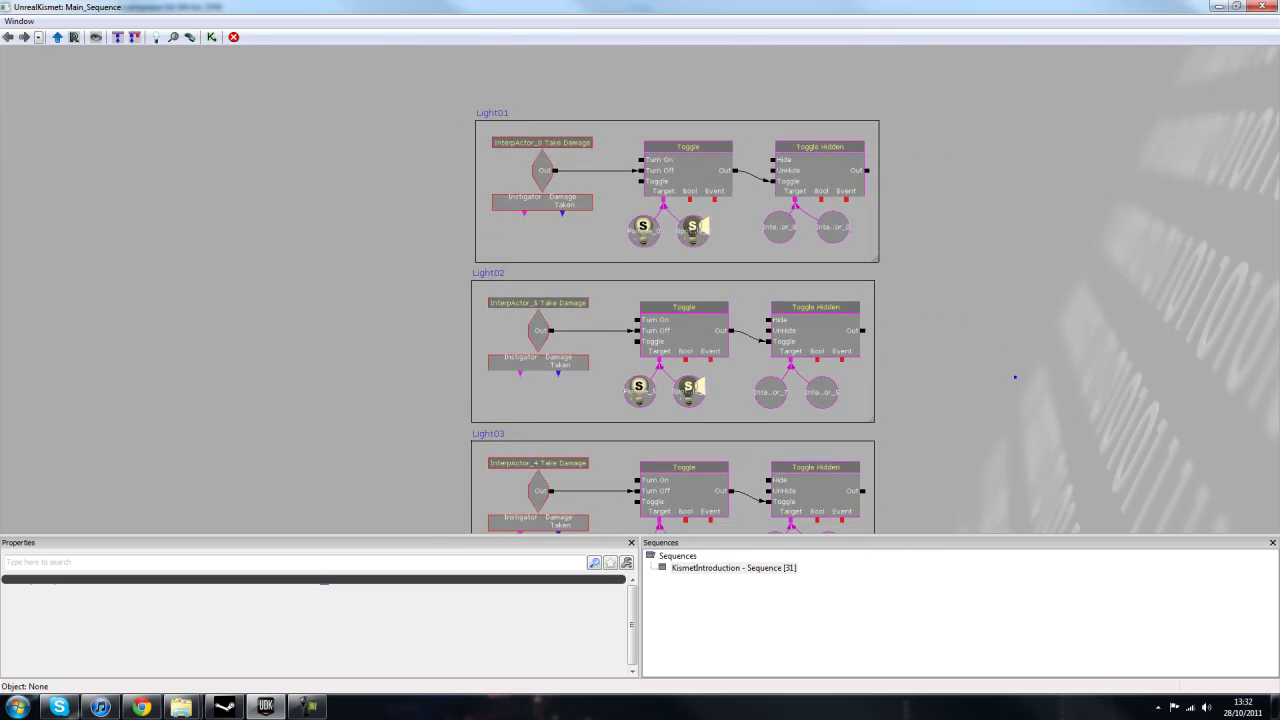
scroll(1010, 371, "down", 1)
scroll(1017, 428, "up", 3)
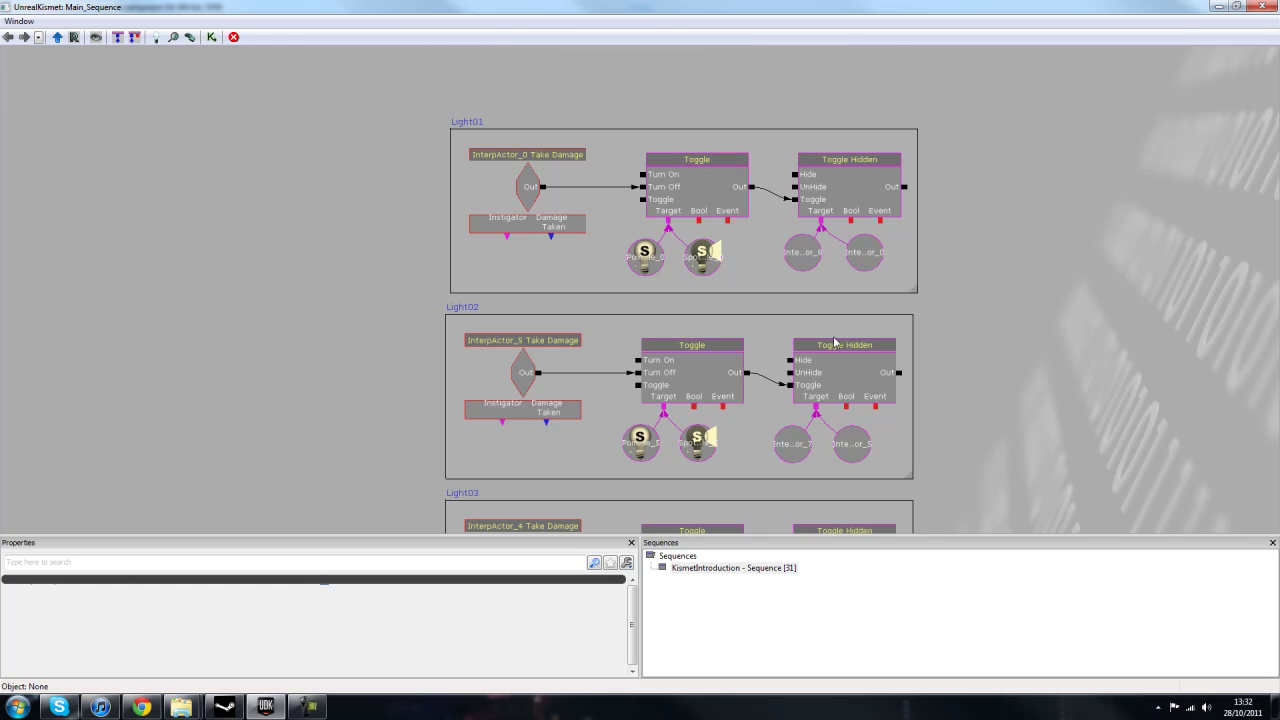
left_click(1256, 7)
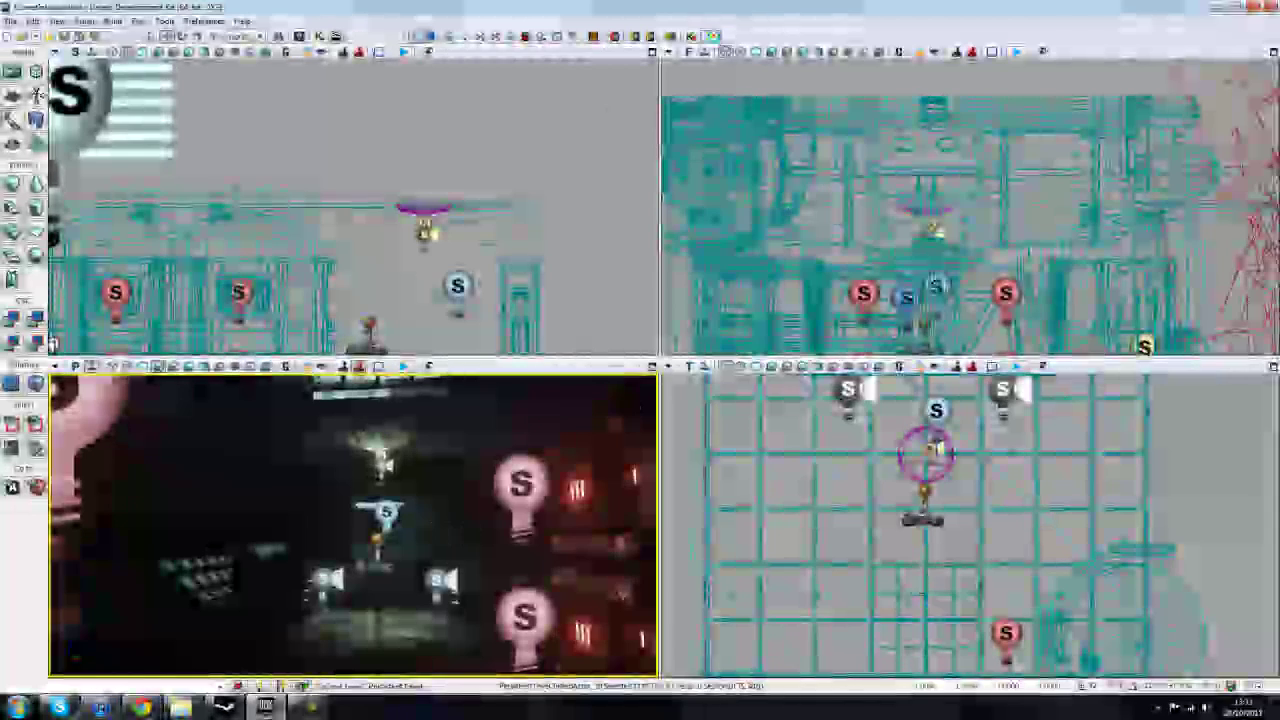
left_click(712, 36)
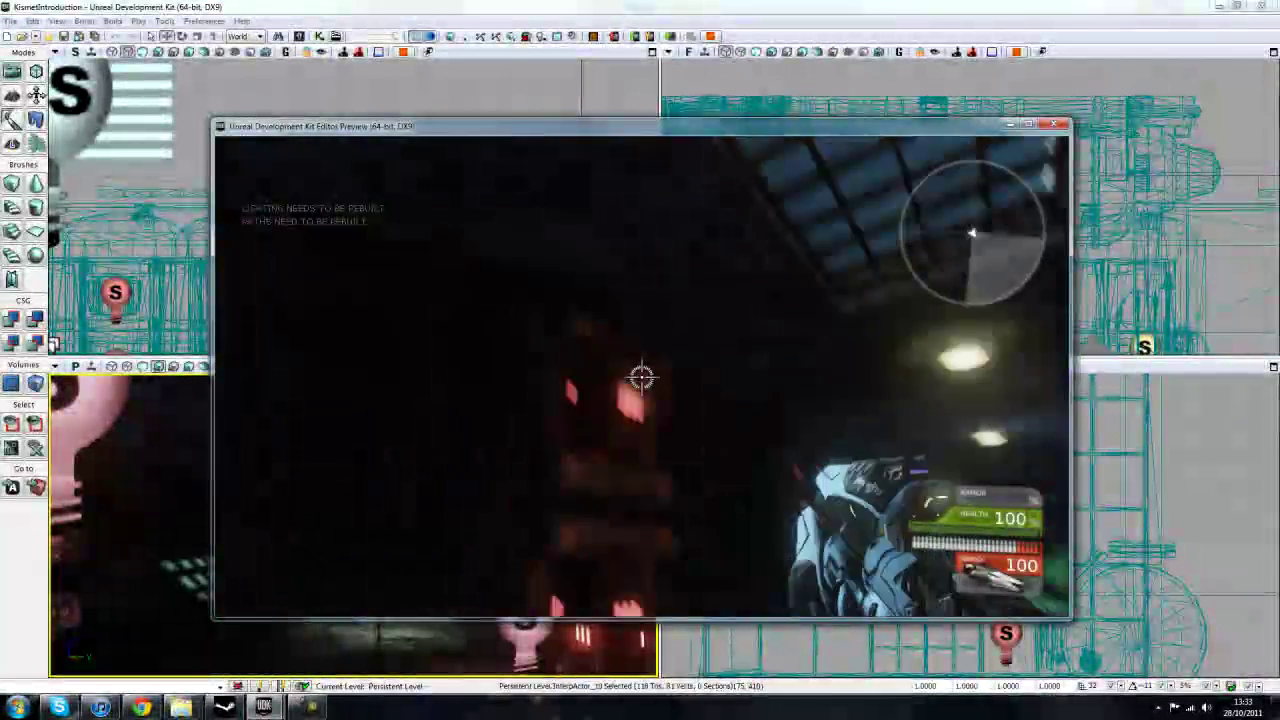